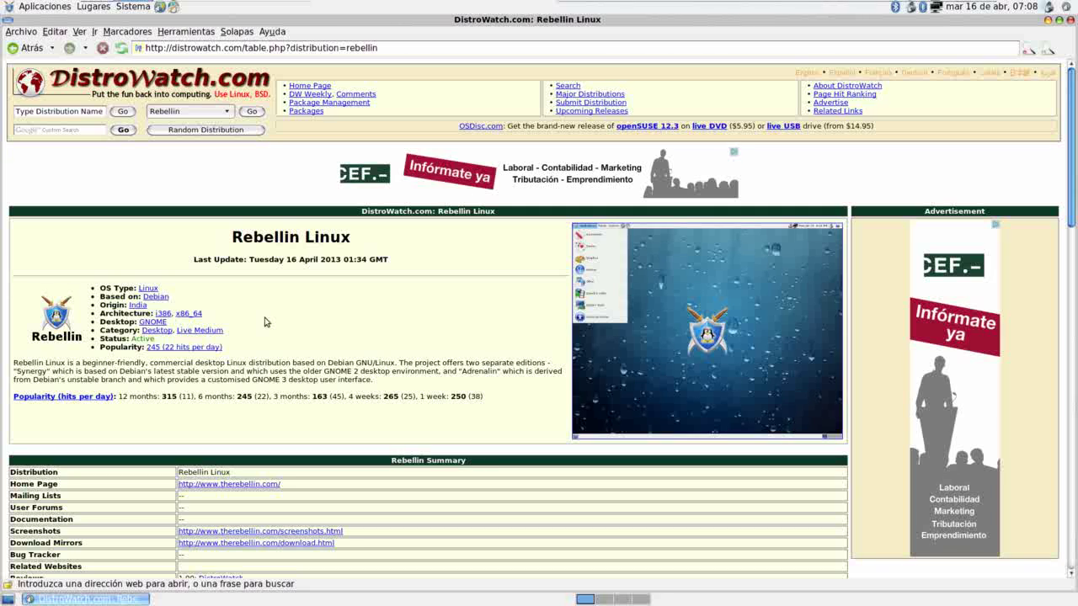
Step: Open Rebellin Linux's download page from its DistroWatch entry, examine the editions offered, and close the browser
{"action": "left_click", "coordinate": [251, 544]}
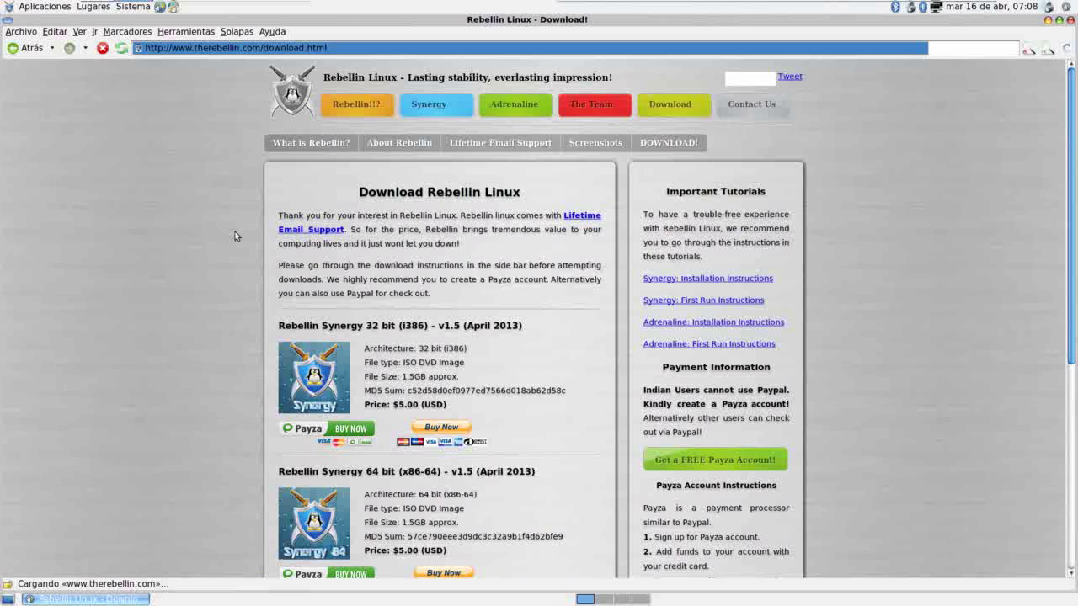
{"action": "scroll", "coordinate": [240, 248], "scroll_direction": "down", "scroll_amount": 1}
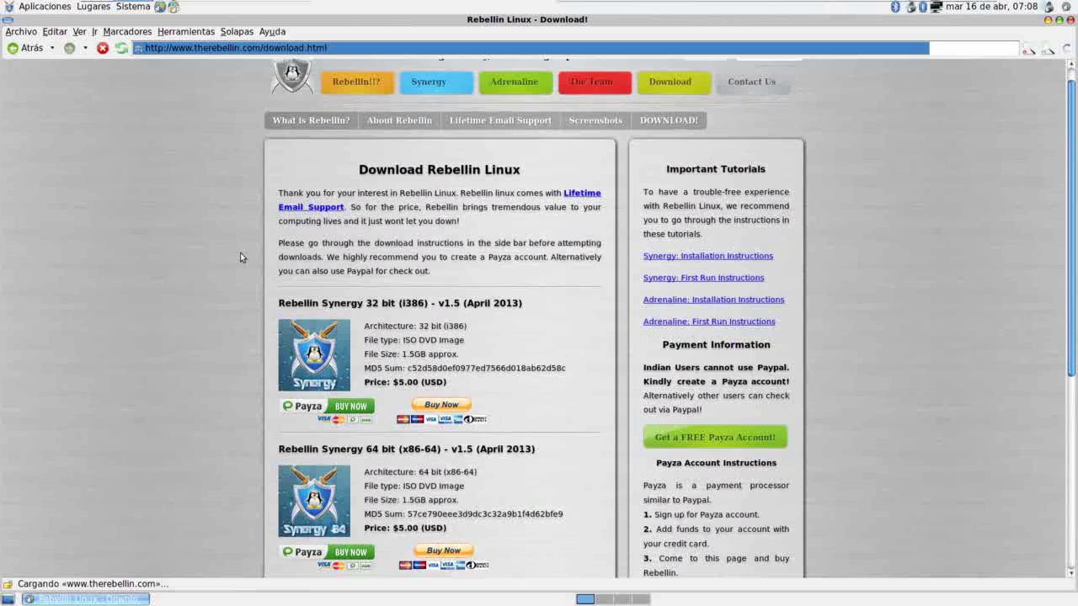
{"action": "scroll", "coordinate": [255, 336], "scroll_direction": "down", "scroll_amount": 1}
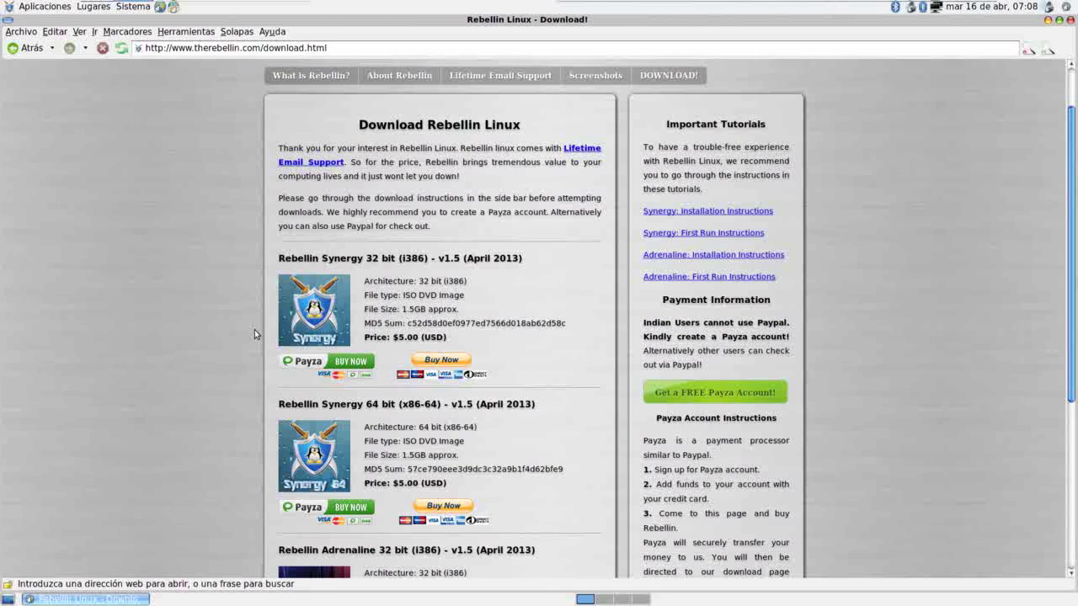
{"action": "scroll", "coordinate": [254, 334], "scroll_direction": "down", "scroll_amount": 1}
{"action": "scroll", "coordinate": [254, 334], "scroll_direction": "down", "scroll_amount": 3}
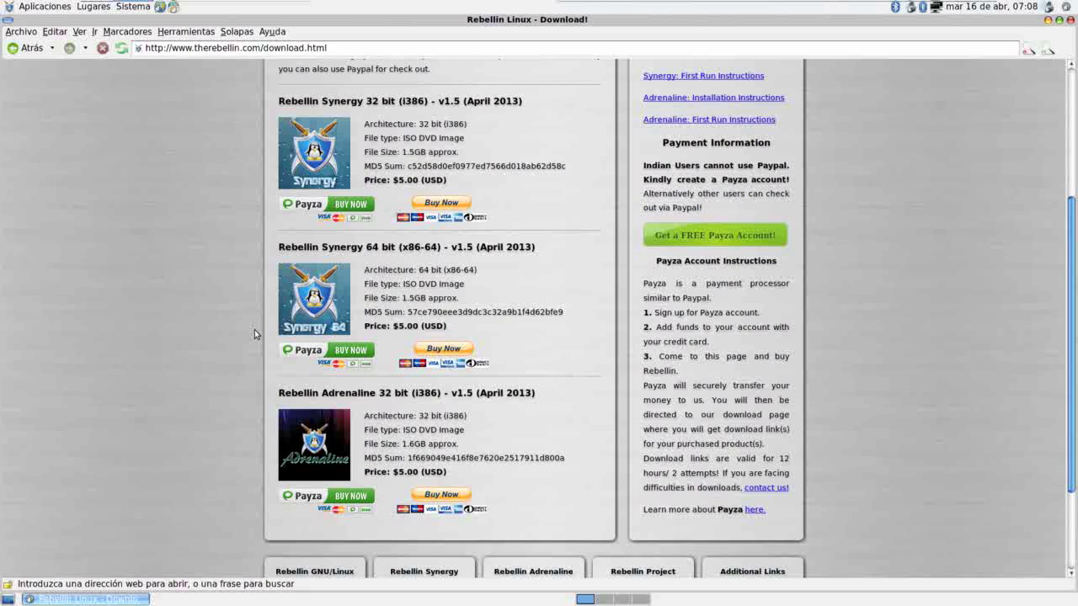
{"action": "scroll", "coordinate": [254, 334], "scroll_direction": "down", "scroll_amount": 1}
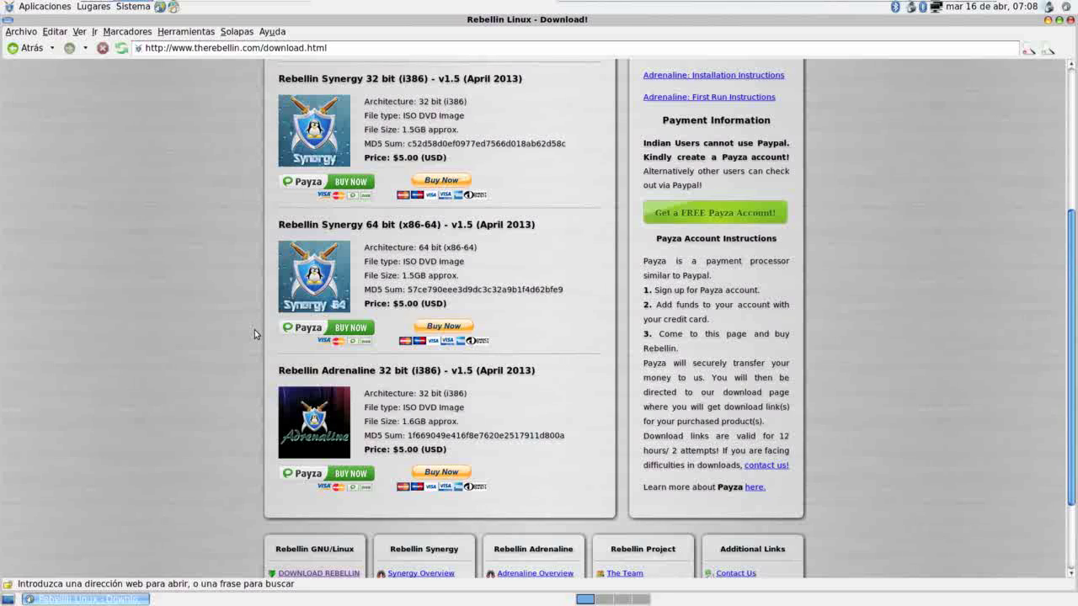
{"action": "scroll", "coordinate": [254, 333], "scroll_direction": "up", "scroll_amount": 1}
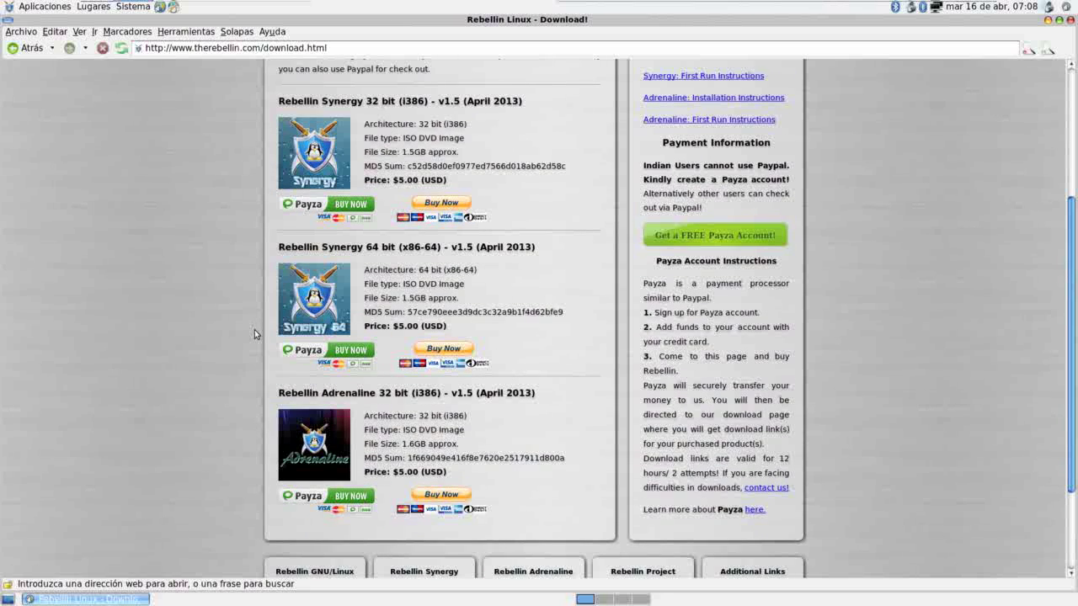
{"action": "scroll", "coordinate": [254, 334], "scroll_direction": "up", "scroll_amount": 4}
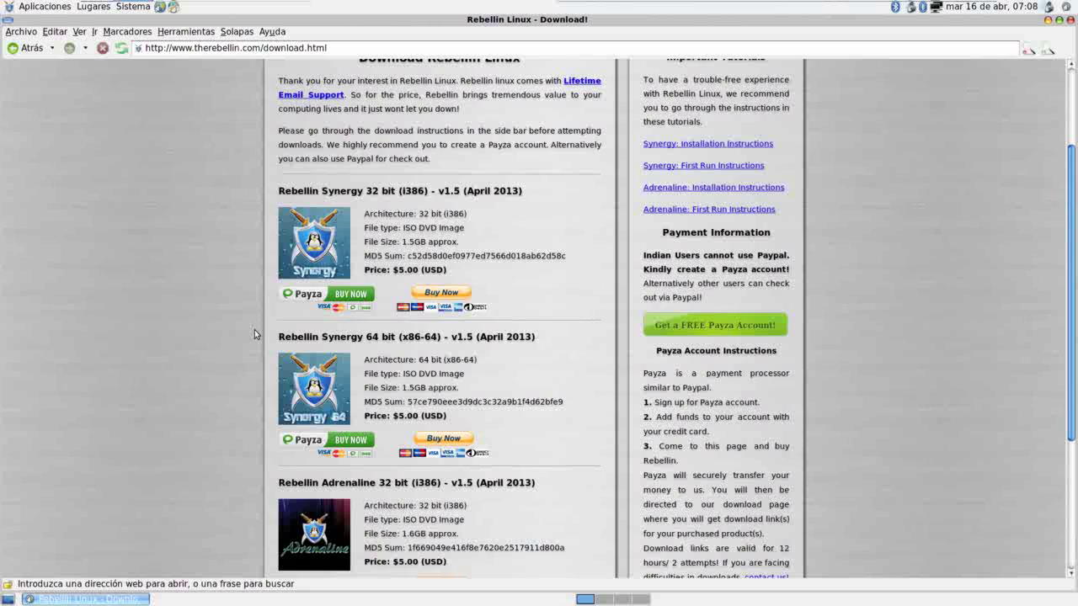
{"action": "scroll", "coordinate": [254, 334], "scroll_direction": "up", "scroll_amount": 4}
{"action": "scroll", "coordinate": [254, 331], "scroll_direction": "up", "scroll_amount": 2}
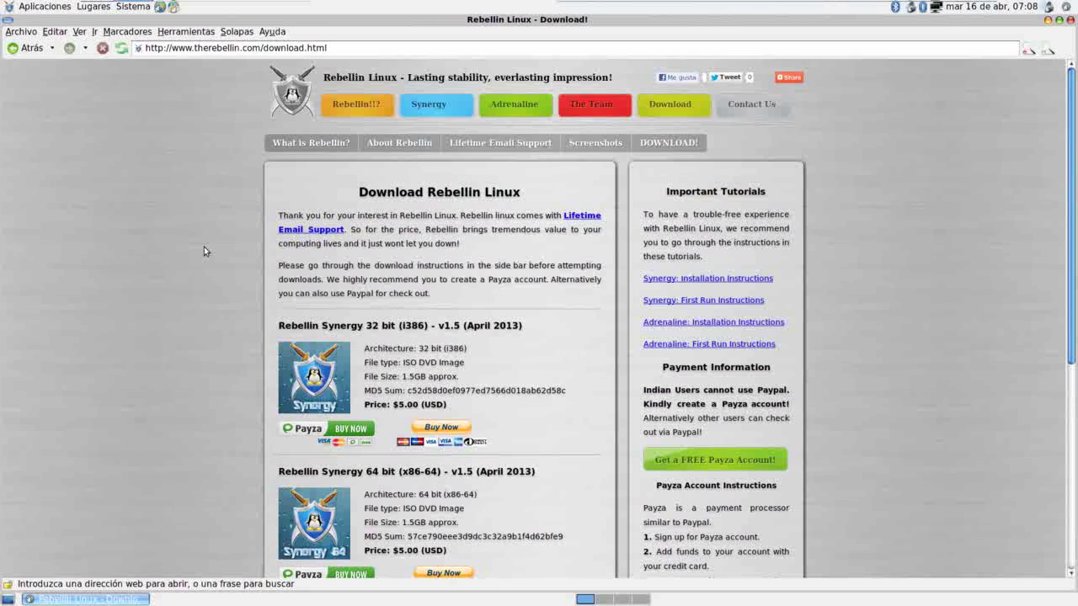
{"action": "left_click", "coordinate": [1072, 20]}
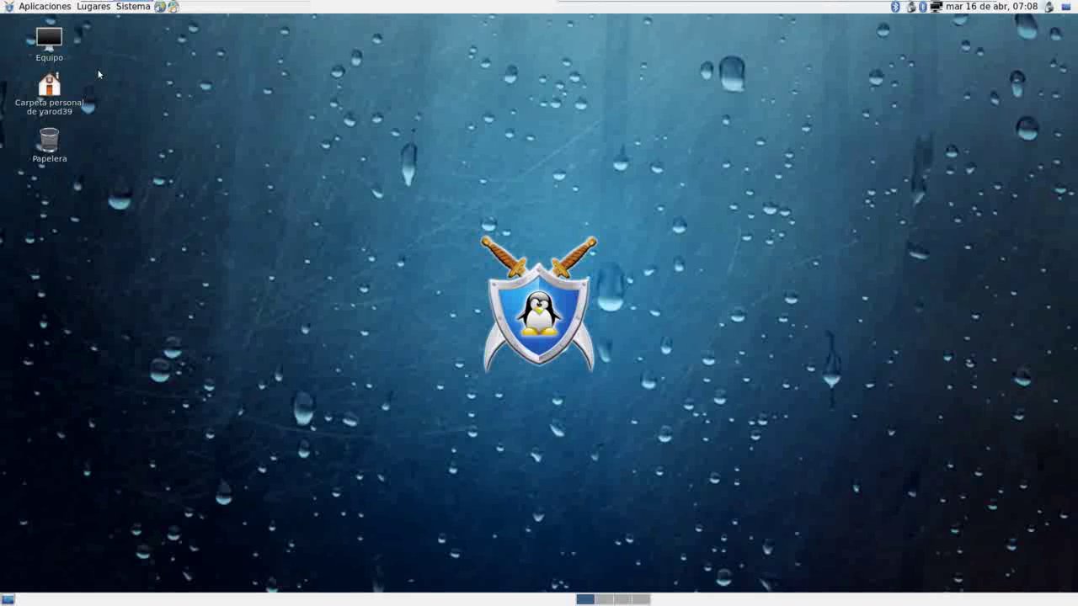
Step: Examine the installed applications by category, from accessories and graphics through system tools, internet, games and office to sound and video
{"action": "left_click", "coordinate": [46, 7]}
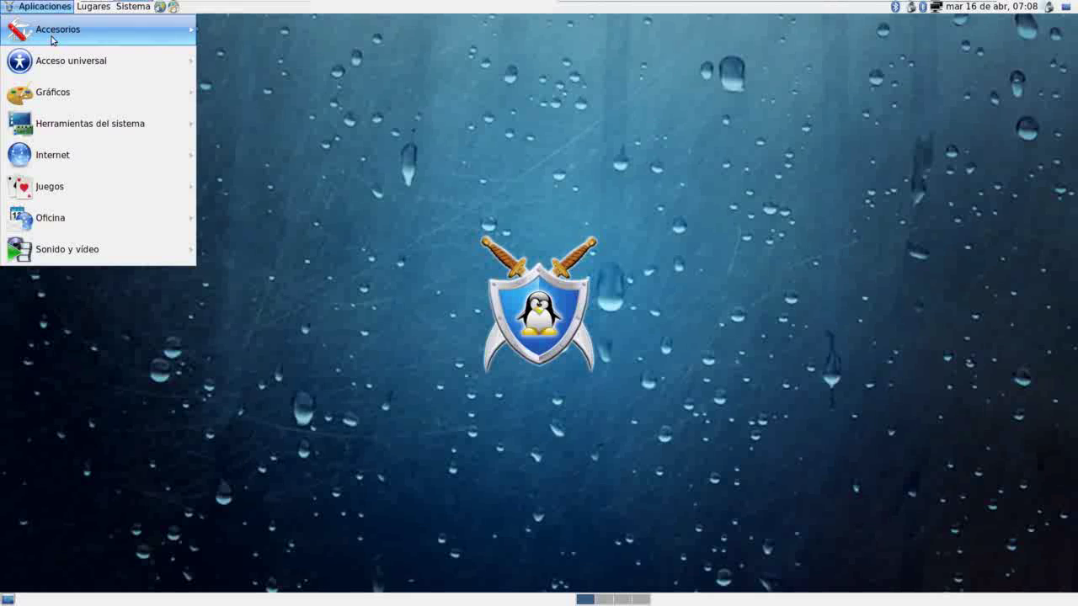
{"action": "mouse_move", "coordinate": [54, 74]}
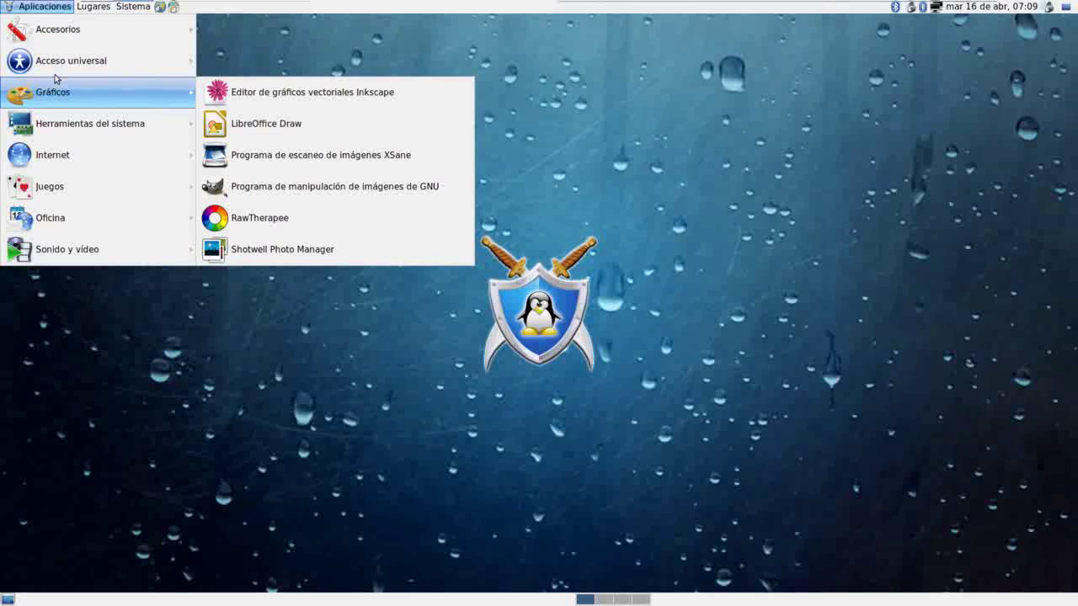
{"action": "mouse_move", "coordinate": [56, 31]}
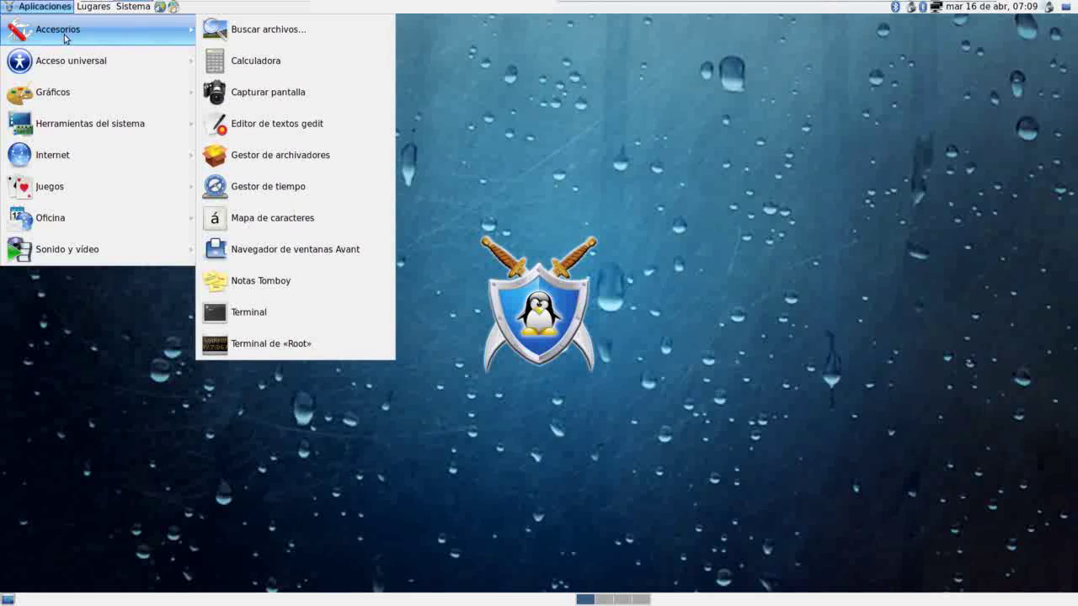
{"action": "mouse_move", "coordinate": [75, 90]}
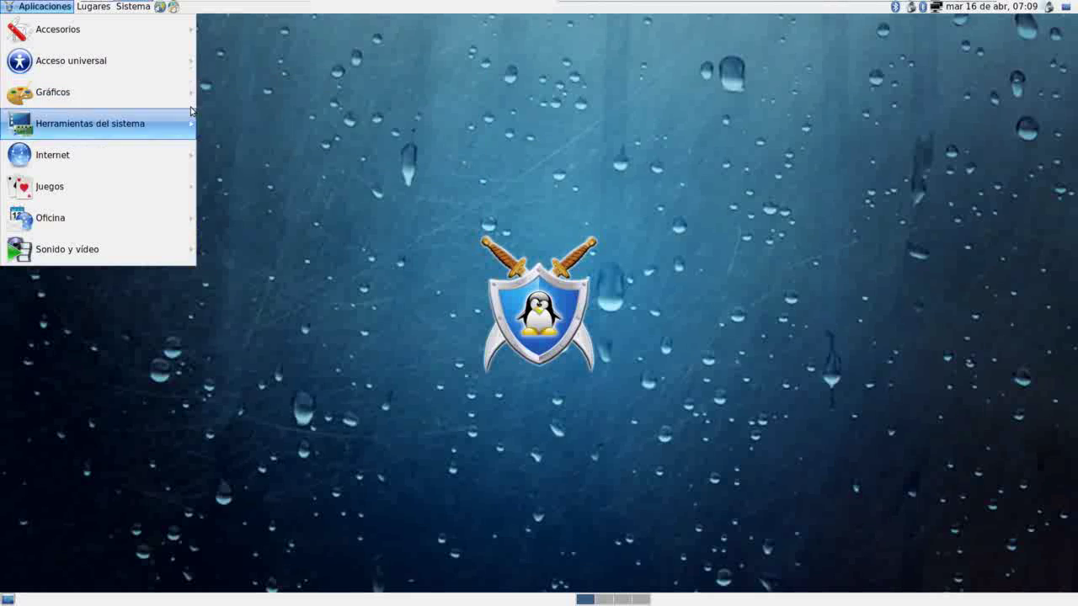
{"action": "mouse_move", "coordinate": [158, 122]}
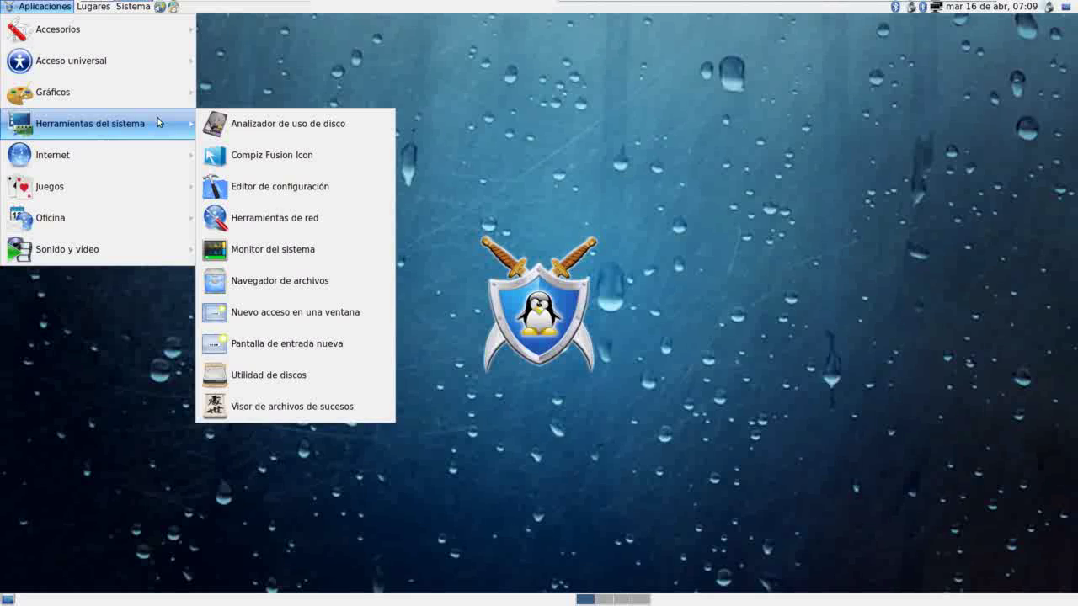
{"action": "mouse_move", "coordinate": [142, 155]}
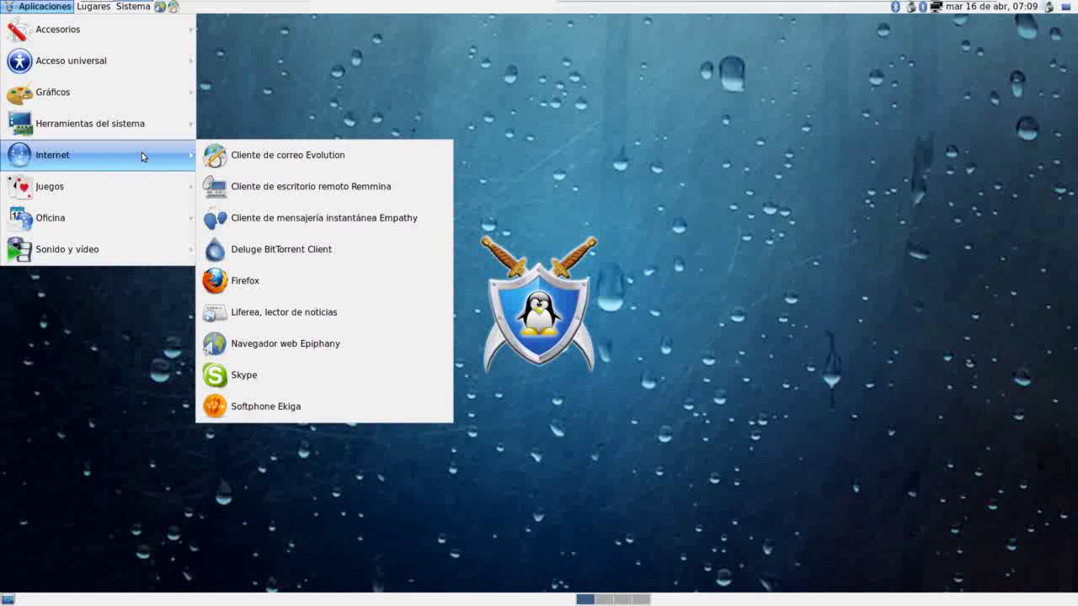
{"action": "mouse_move", "coordinate": [143, 191]}
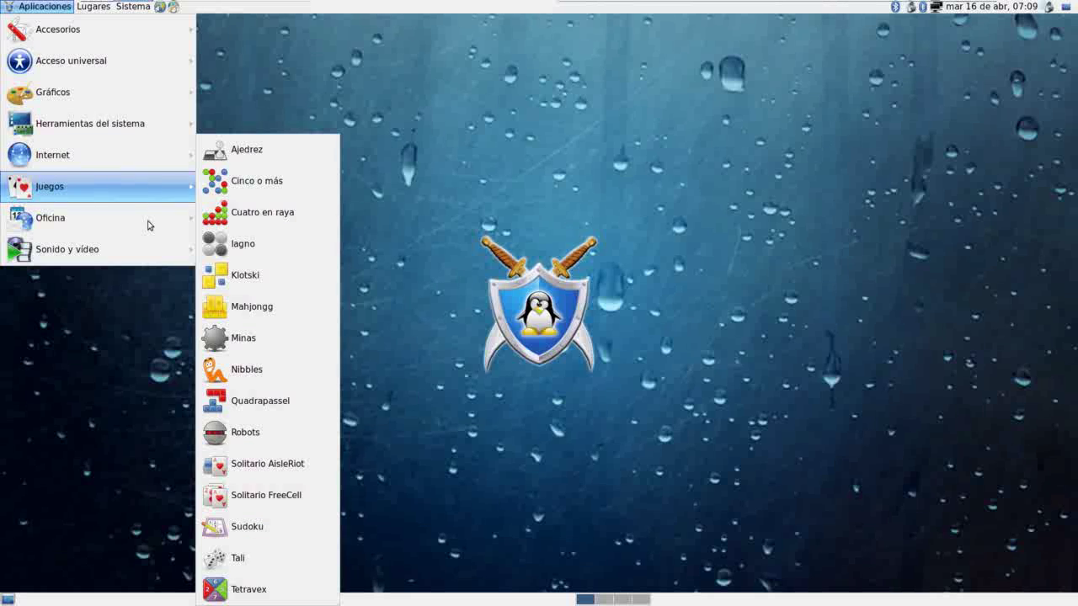
{"action": "mouse_move", "coordinate": [149, 223]}
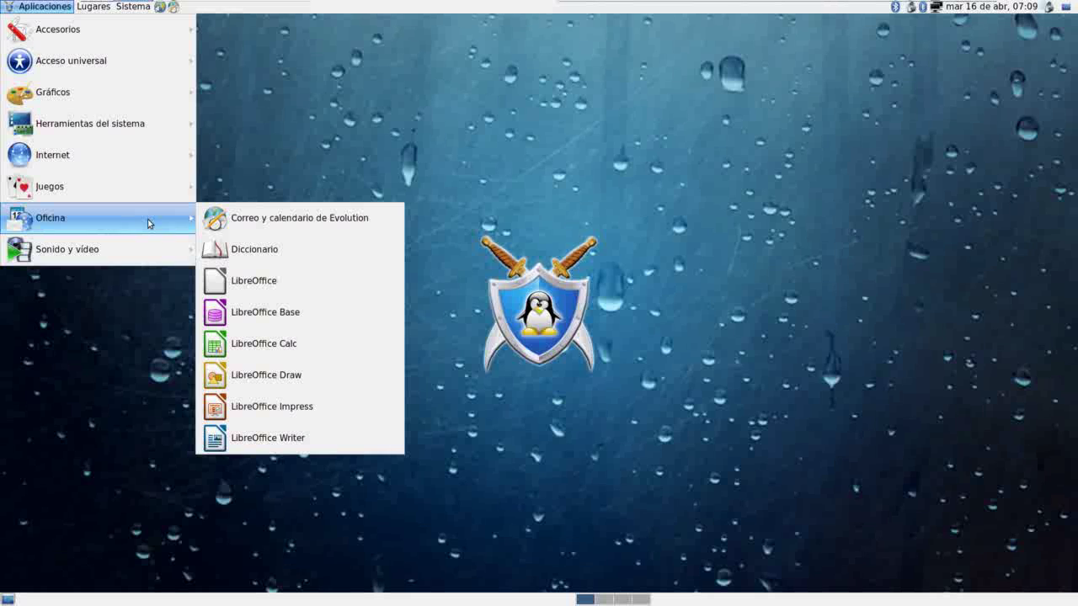
{"action": "mouse_move", "coordinate": [149, 248]}
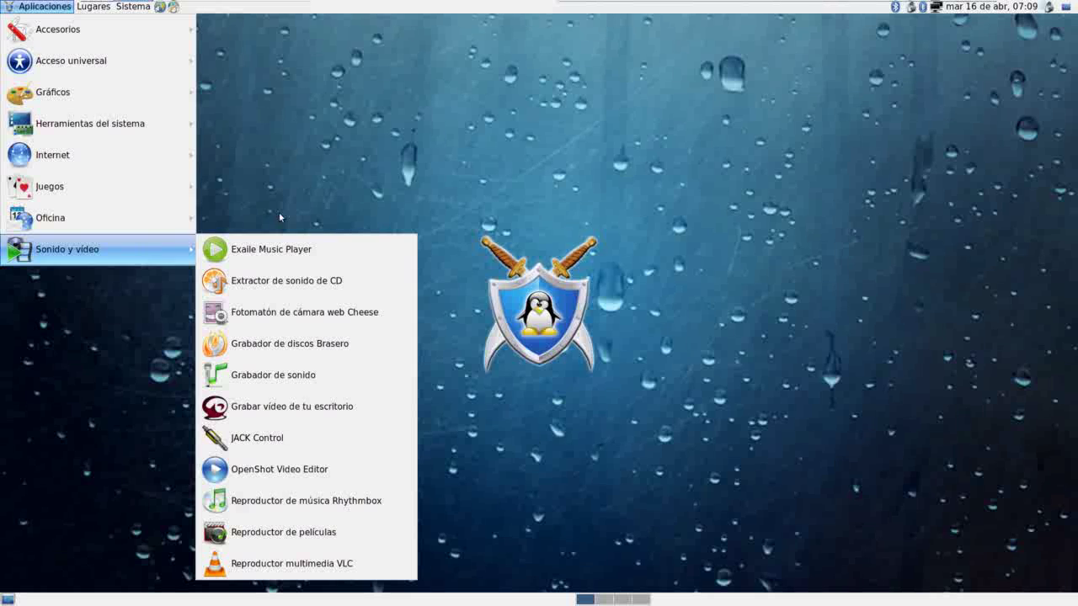
{"action": "left_click", "coordinate": [252, 165]}
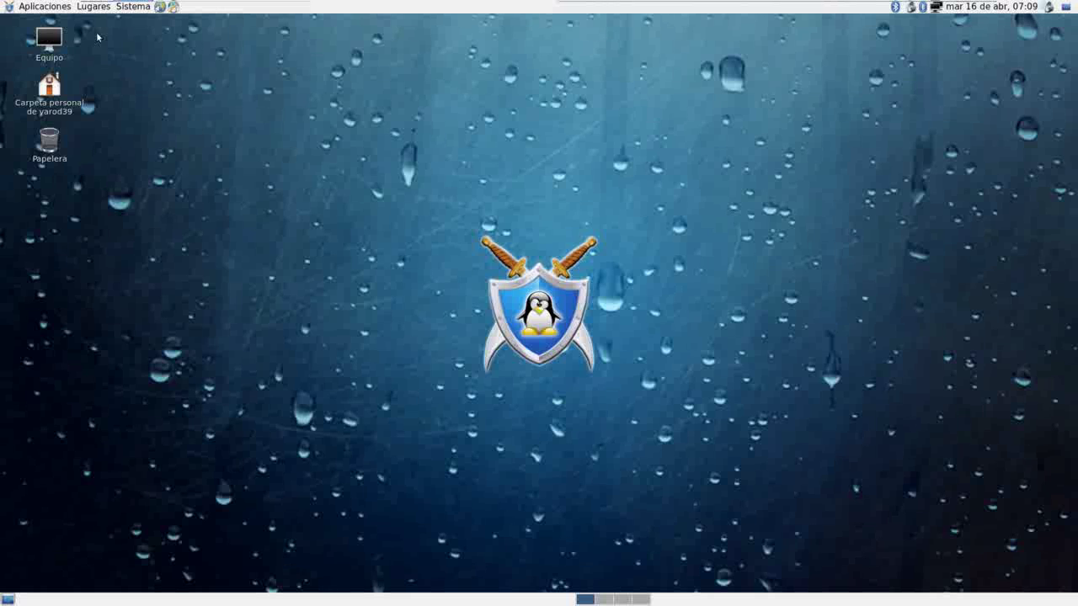
Step: Look over the desktop's list of places and the system administration tools
{"action": "left_click", "coordinate": [94, 7]}
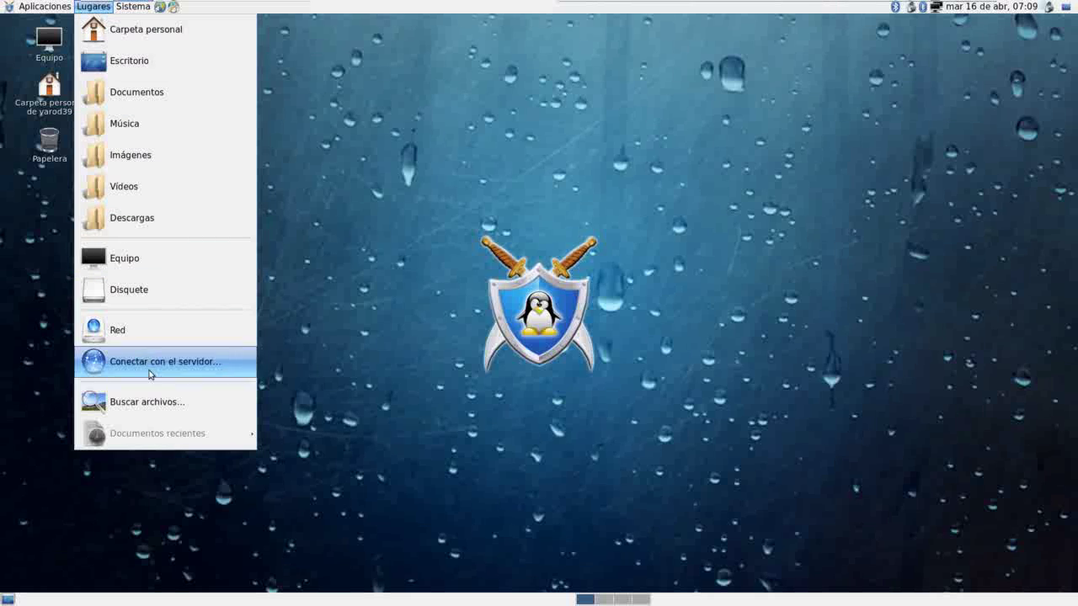
{"action": "mouse_move", "coordinate": [133, 7]}
{"action": "key", "text": "Num_Lock"}
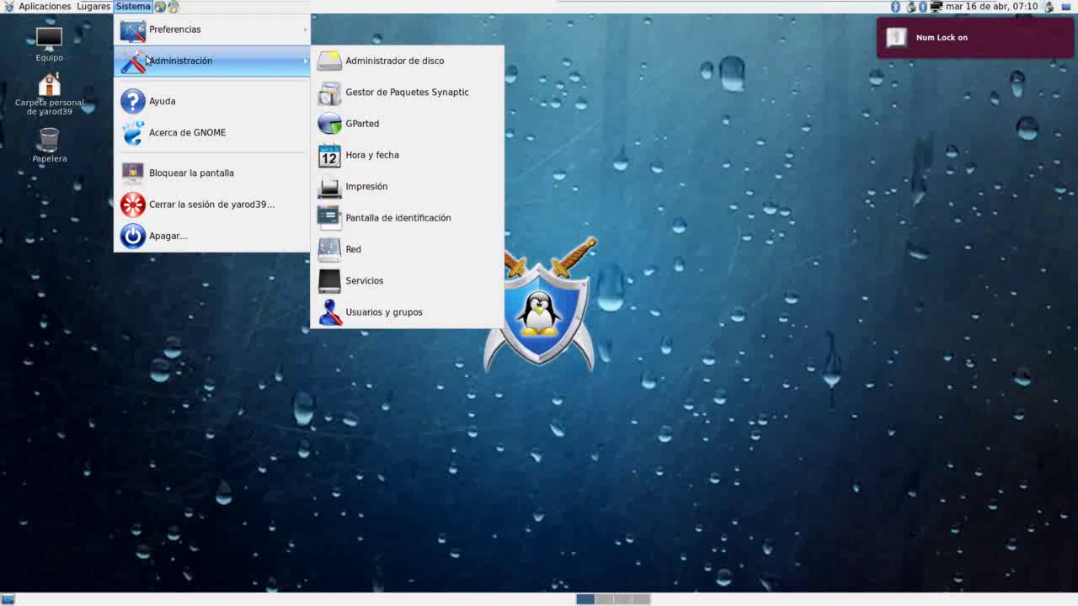
Step: Enable Cubo de escritorio and Girar cubo in the CompizConfig settings manager and test them by switching to the second workspace and back
{"action": "mouse_move", "coordinate": [151, 27]}
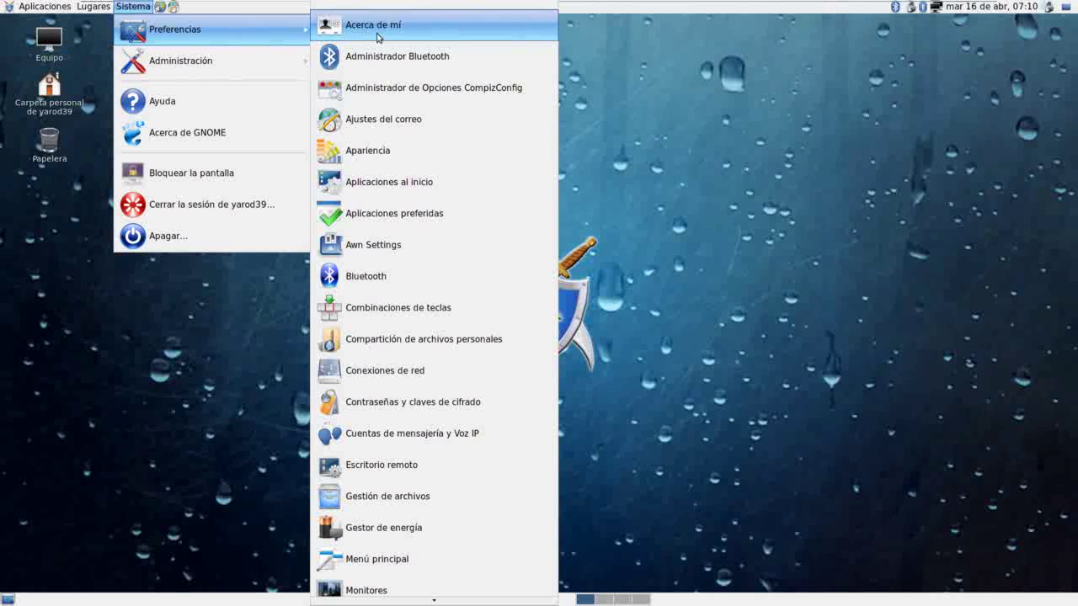
{"action": "left_click", "coordinate": [369, 87]}
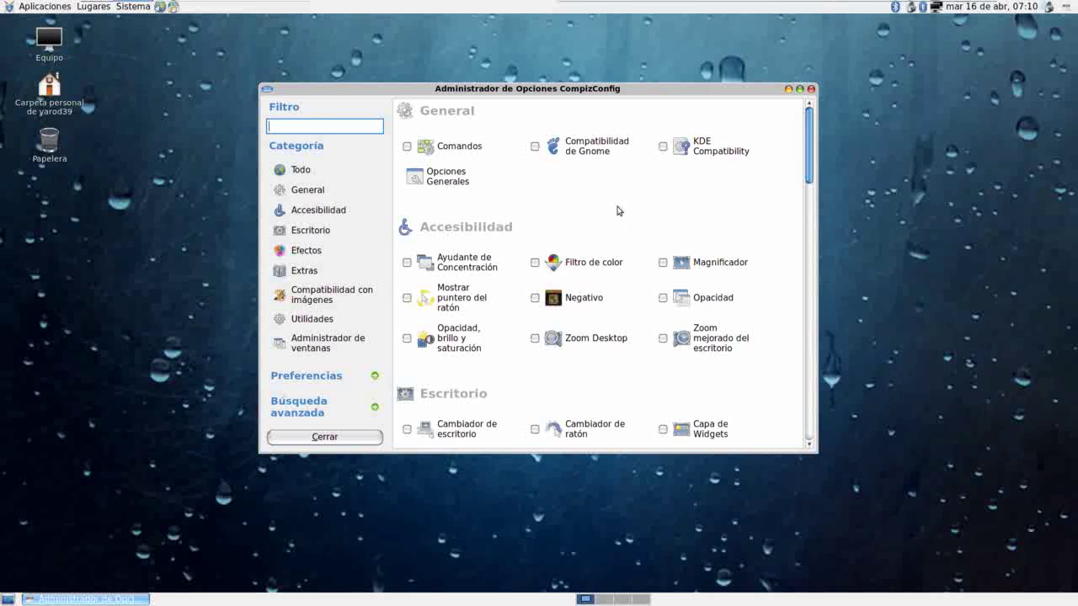
{"action": "scroll", "coordinate": [556, 224], "scroll_direction": "down", "scroll_amount": 3}
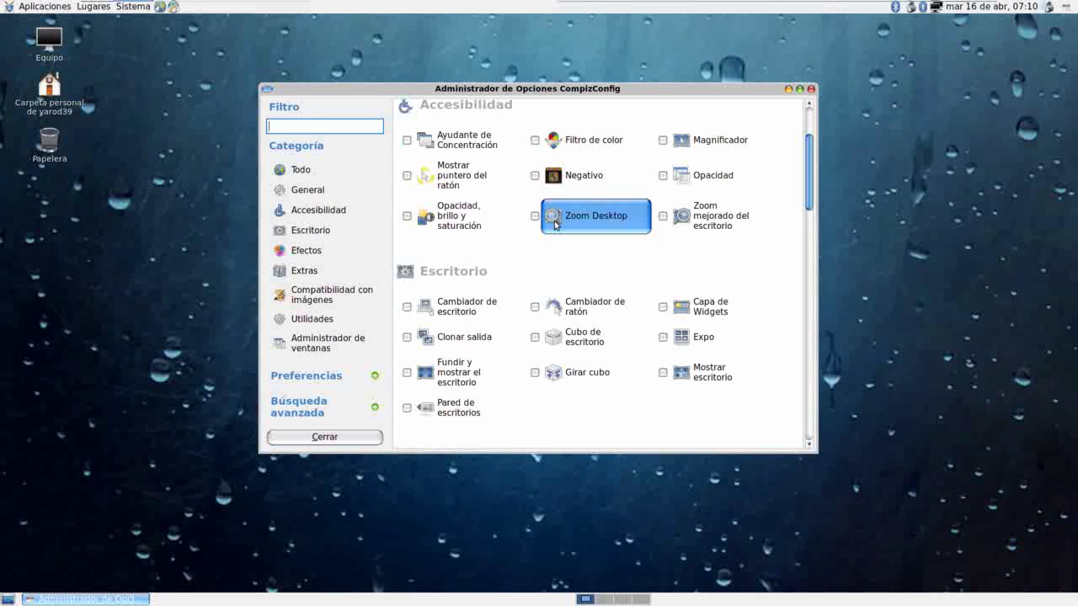
{"action": "left_click", "coordinate": [536, 338]}
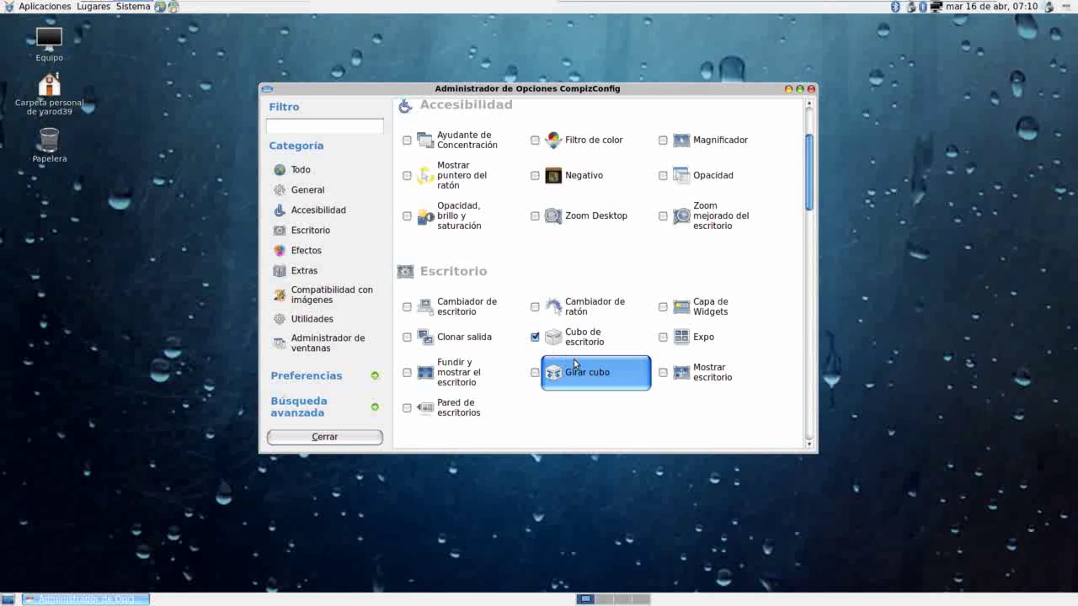
{"action": "left_click", "coordinate": [536, 374]}
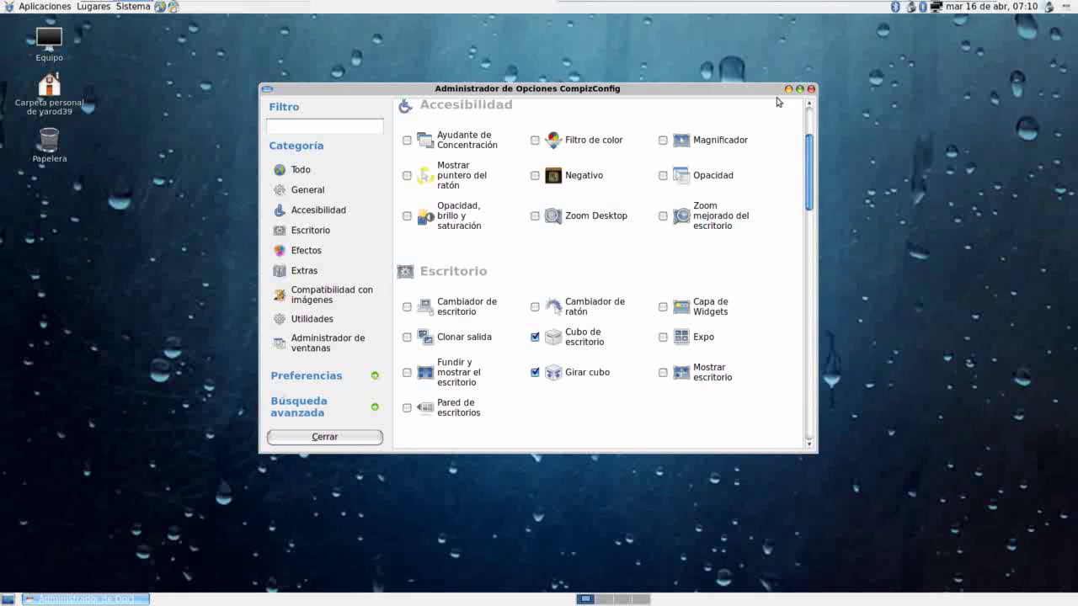
{"action": "left_click", "coordinate": [811, 89]}
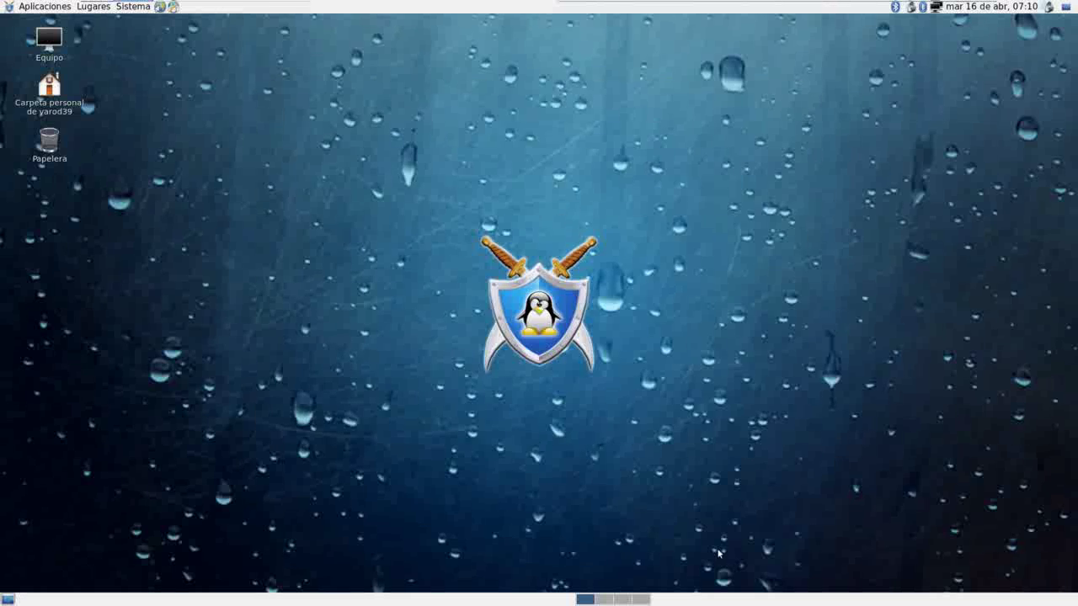
{"action": "left_click", "coordinate": [604, 599]}
{"action": "left_click", "coordinate": [585, 600]}
Step: Reopen the CompizConfig settings manager and enable the Compatibilidad de Gnome plugin
{"action": "left_click", "coordinate": [137, 8]}
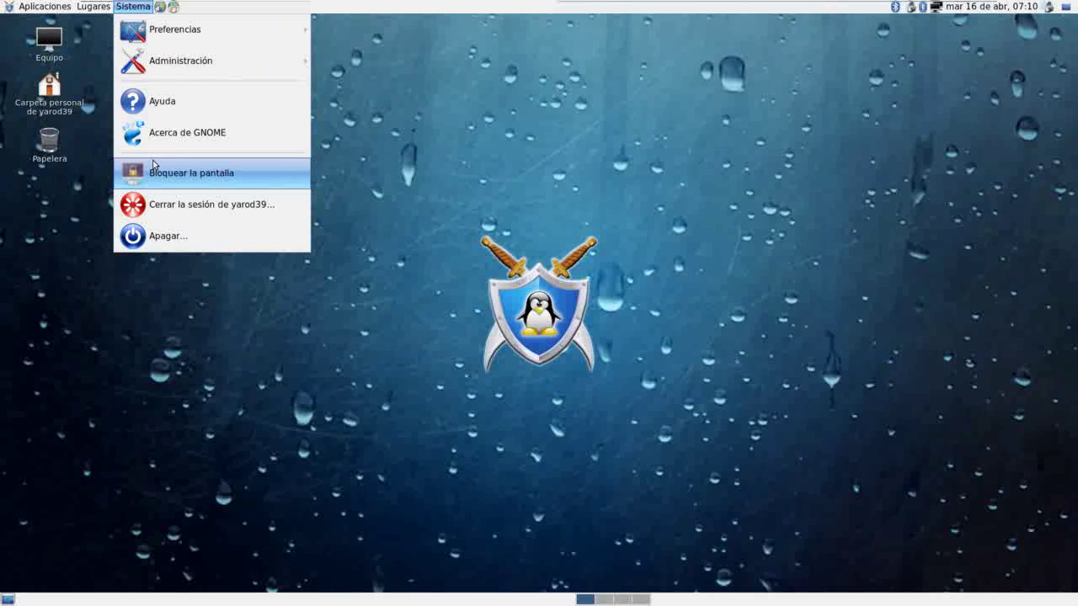
{"action": "mouse_move", "coordinate": [179, 56]}
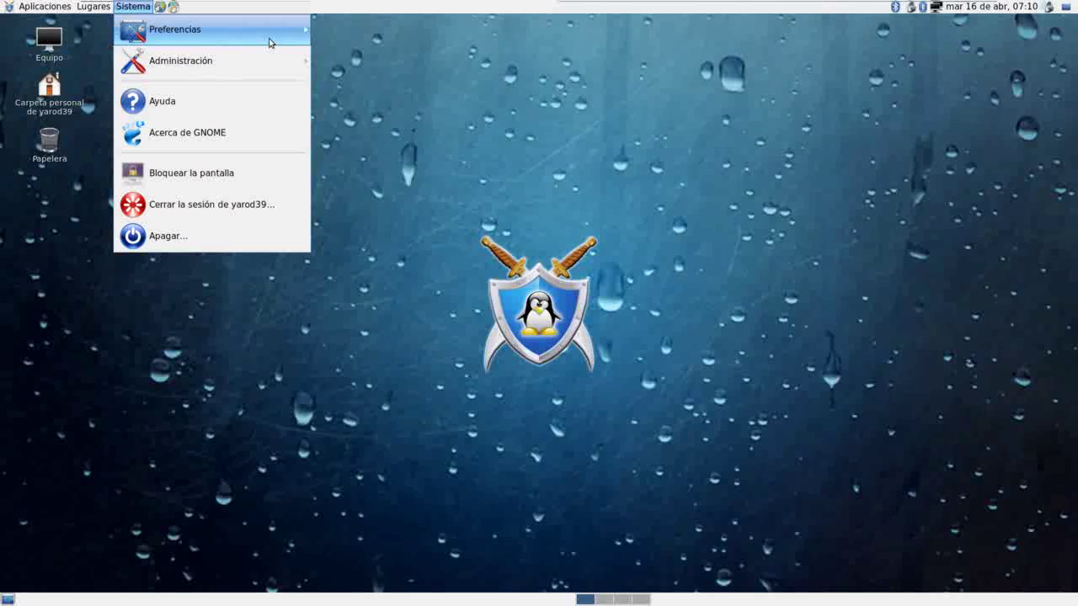
{"action": "mouse_move", "coordinate": [270, 42]}
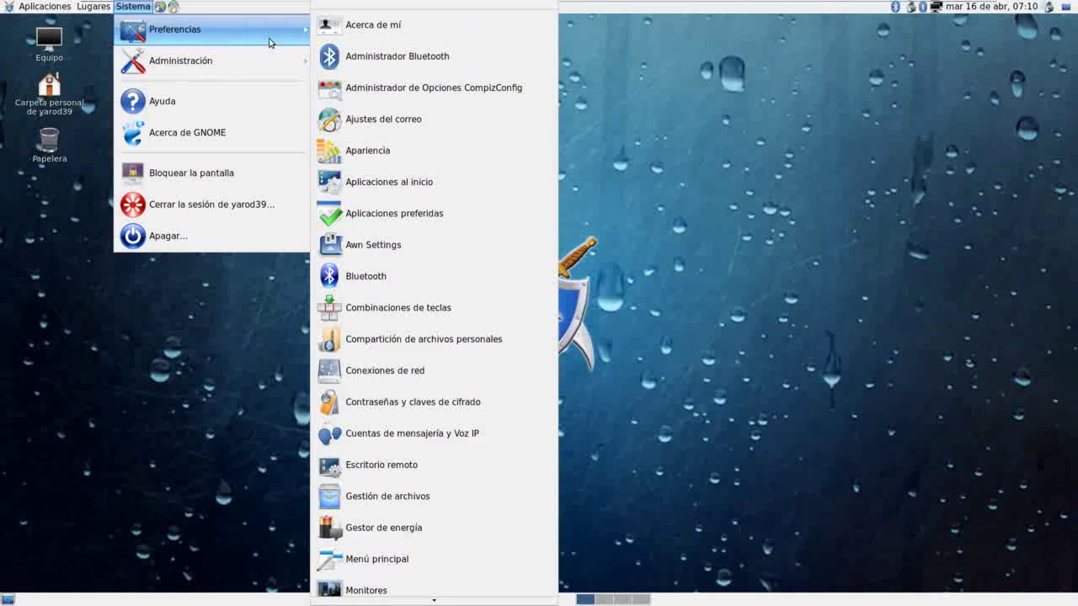
{"action": "left_click", "coordinate": [419, 87]}
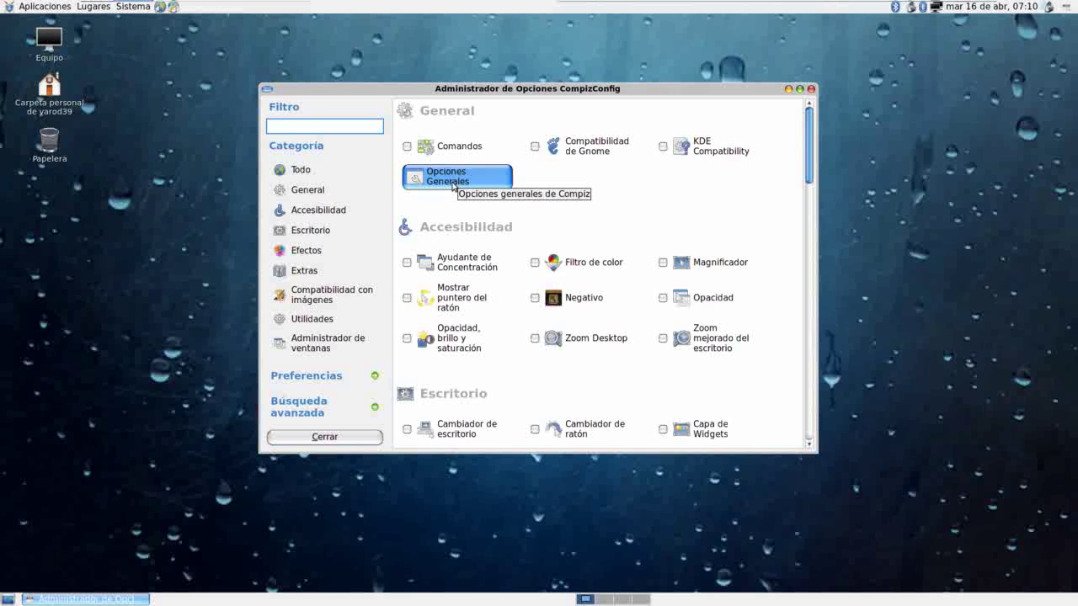
{"action": "left_click", "coordinate": [569, 148]}
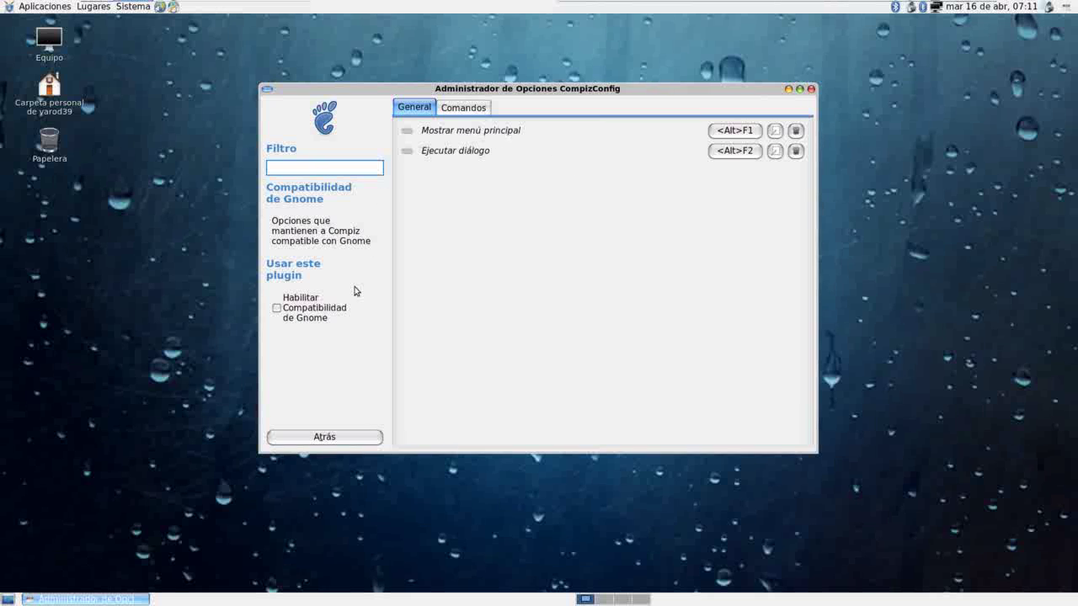
{"action": "left_click", "coordinate": [277, 308]}
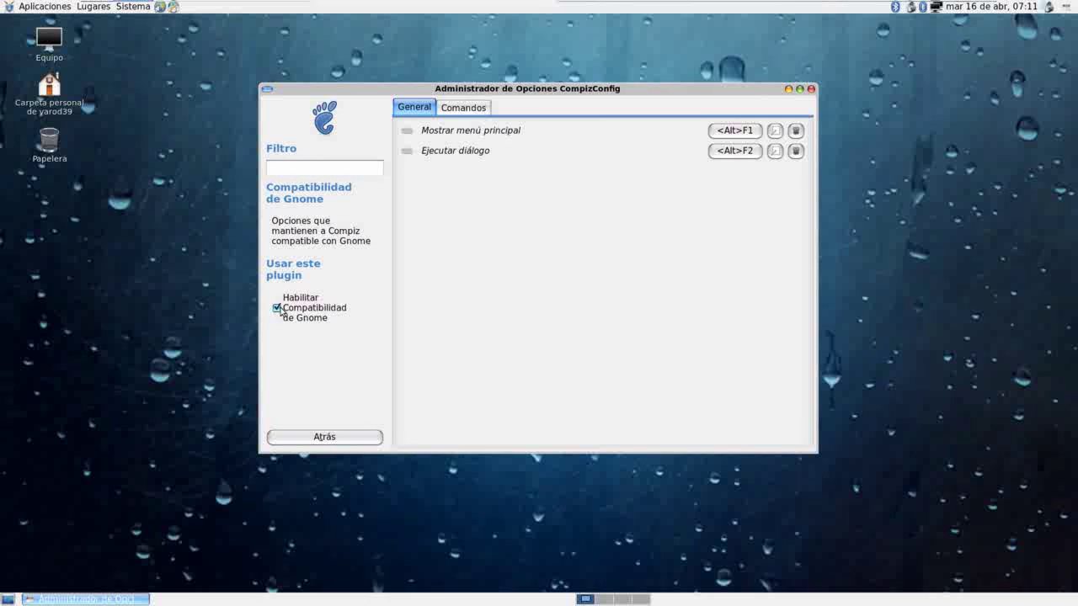
{"action": "left_click", "coordinate": [324, 437]}
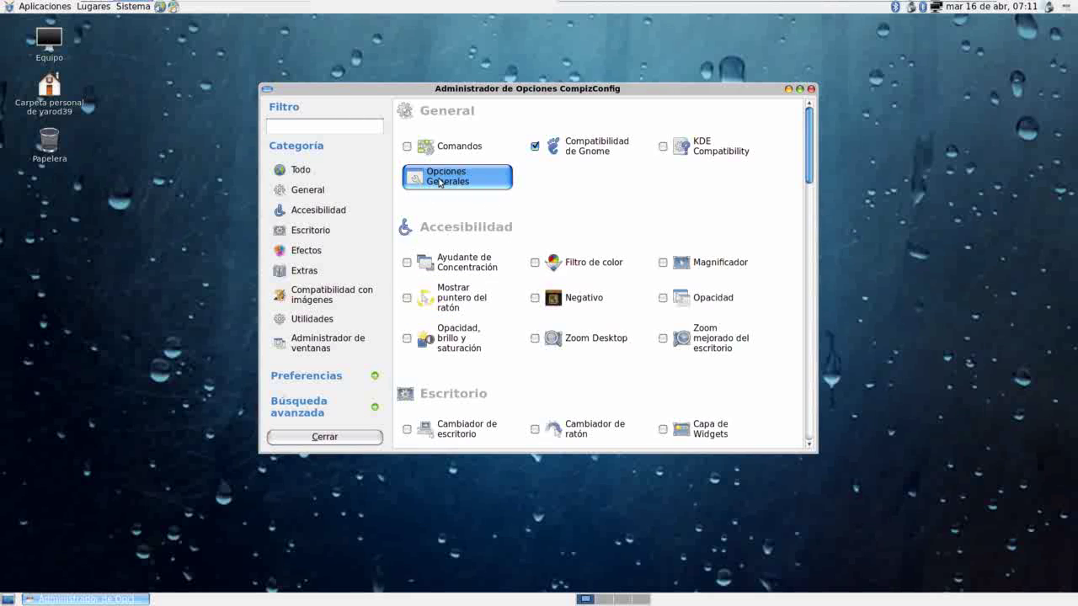
Step: Look through Opciones Generales, covering general, presentation, focus, key combination and desktop size settings, and return to the plugin overview
{"action": "left_click", "coordinate": [439, 182]}
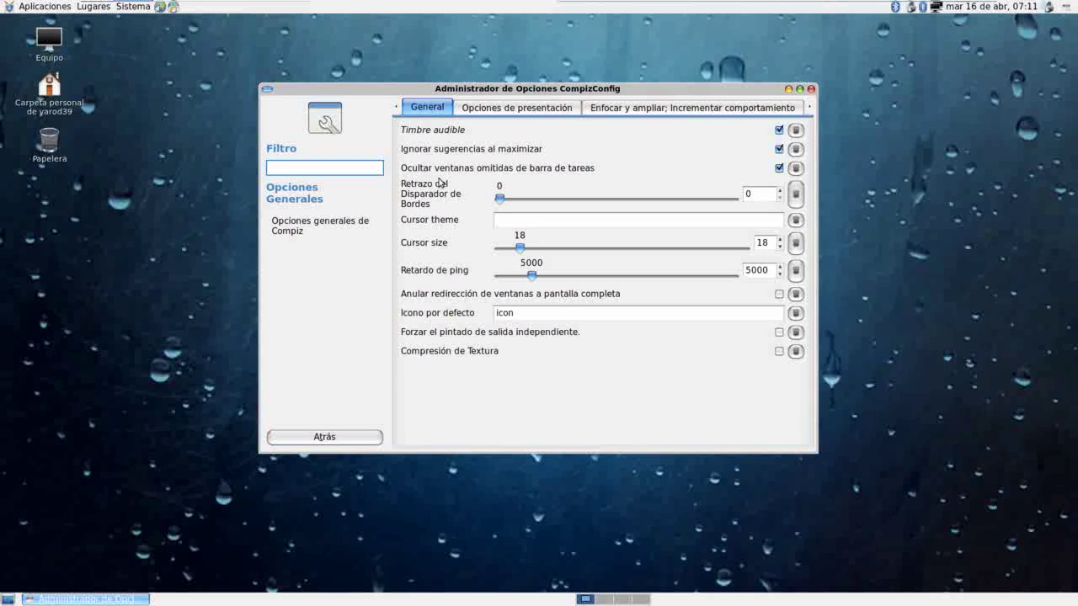
{"action": "left_click", "coordinate": [513, 109]}
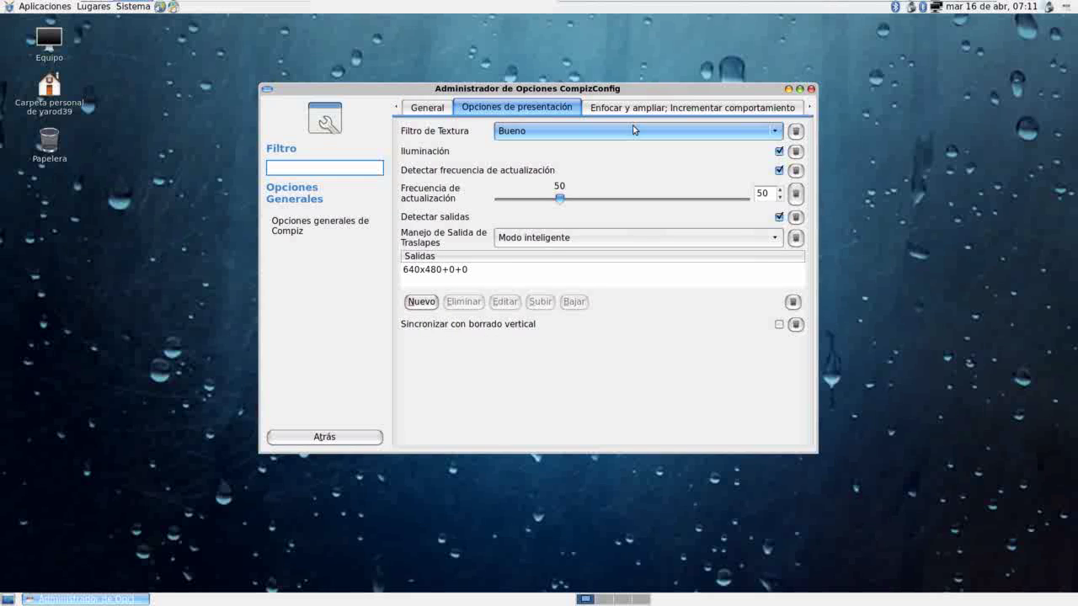
{"action": "left_click", "coordinate": [689, 108]}
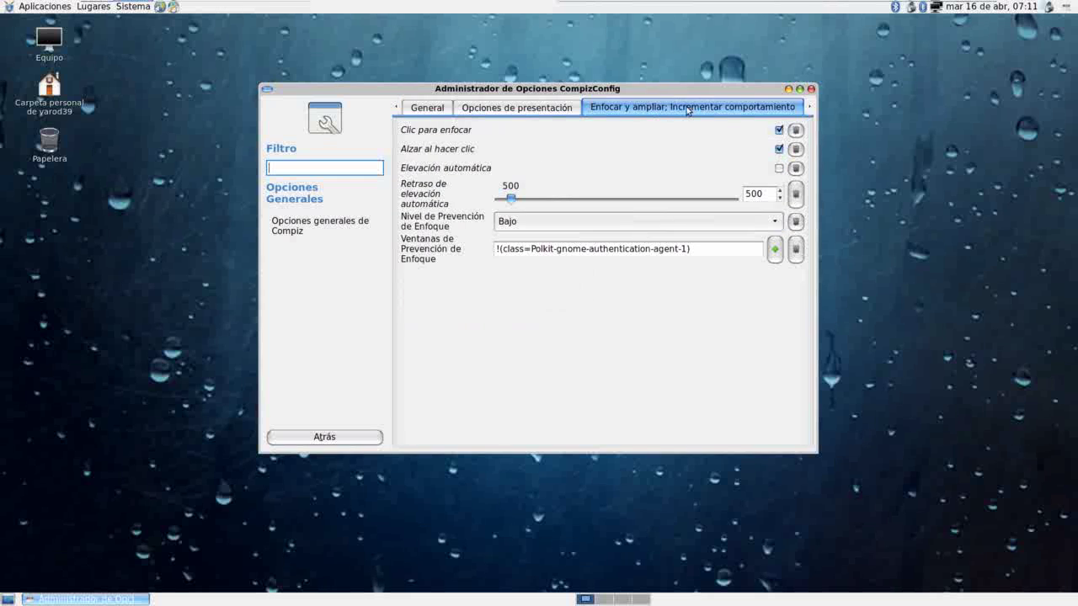
{"action": "left_click", "coordinate": [810, 108]}
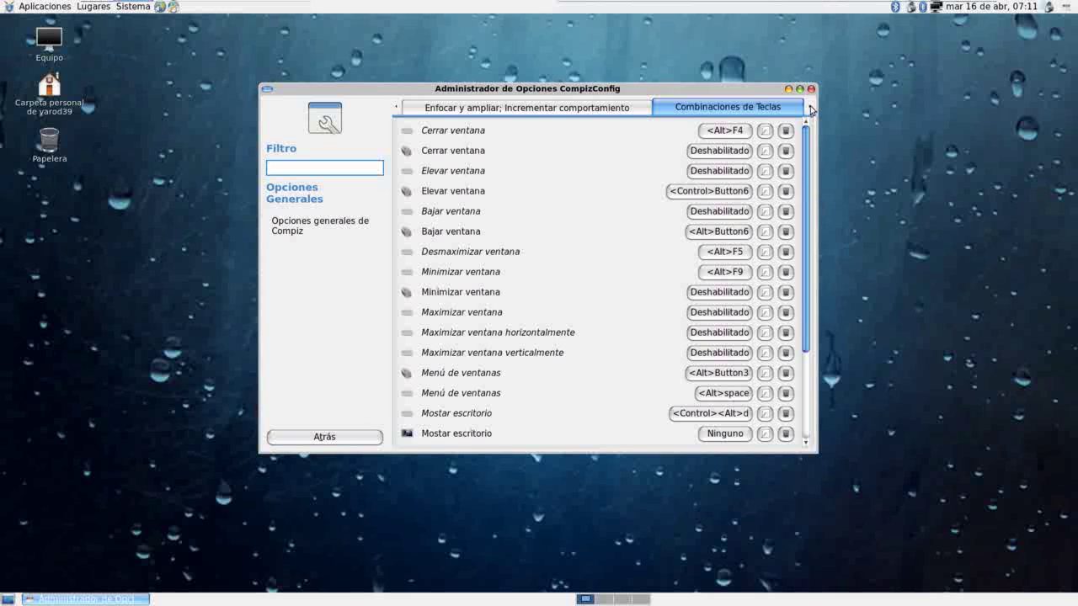
{"action": "left_click", "coordinate": [810, 108]}
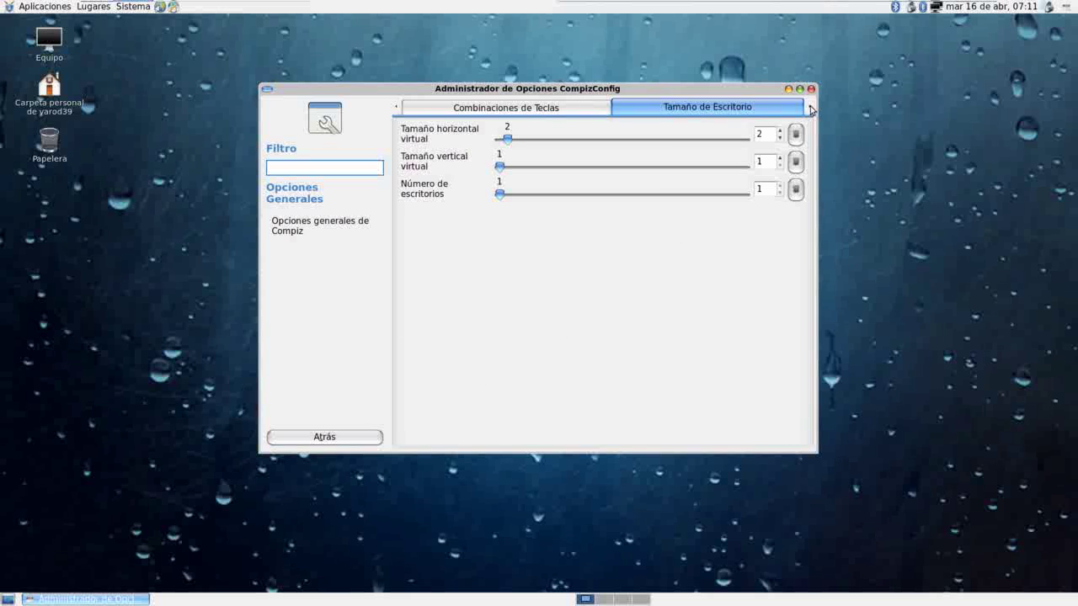
{"action": "left_click", "coordinate": [585, 108]}
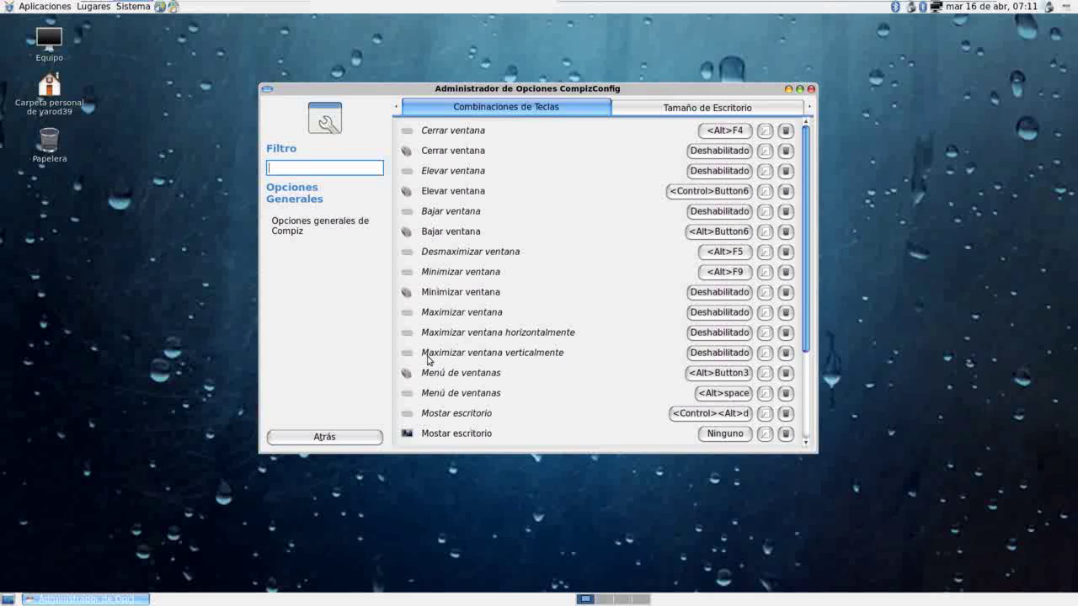
{"action": "left_click", "coordinate": [368, 440]}
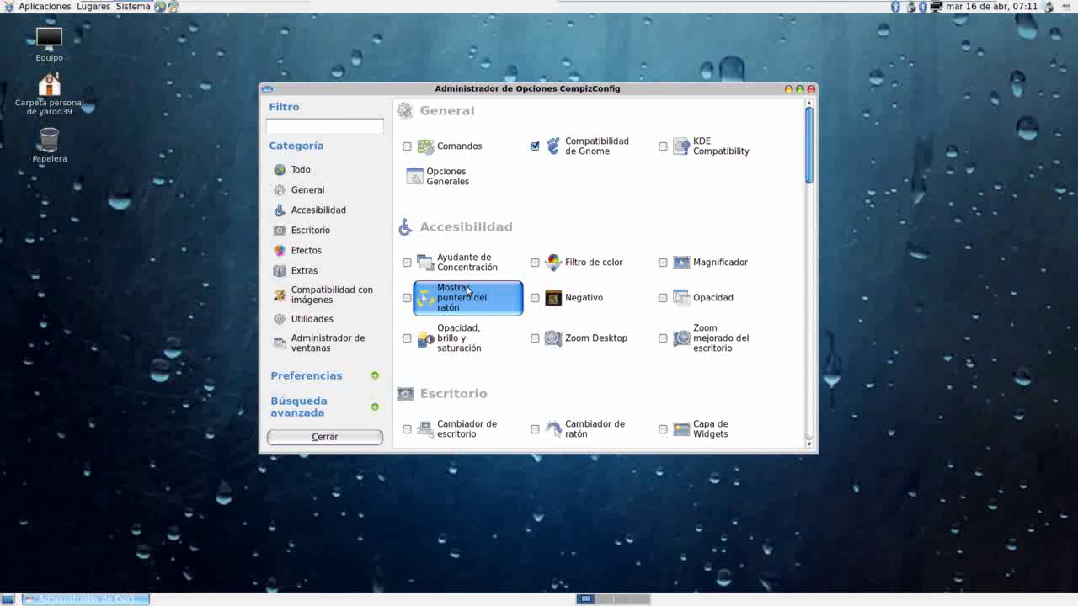
Step: Enable the Animaciones plugin under Efectos together with the Regex Coincidir plugin it requires
{"action": "scroll", "coordinate": [518, 347], "scroll_direction": "down", "scroll_amount": 4}
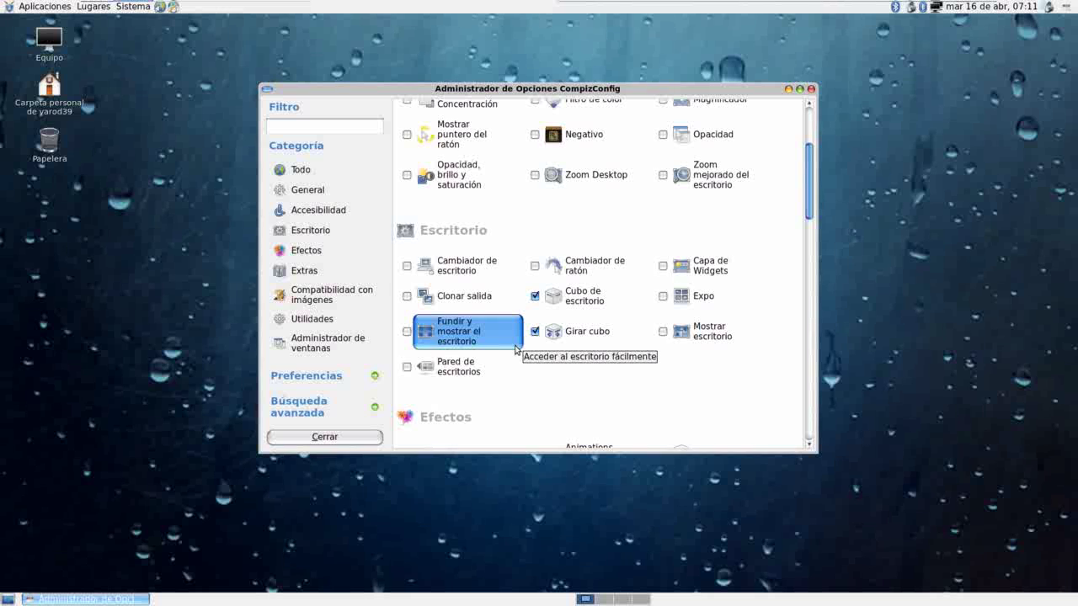
{"action": "scroll", "coordinate": [516, 349], "scroll_direction": "down", "scroll_amount": 4}
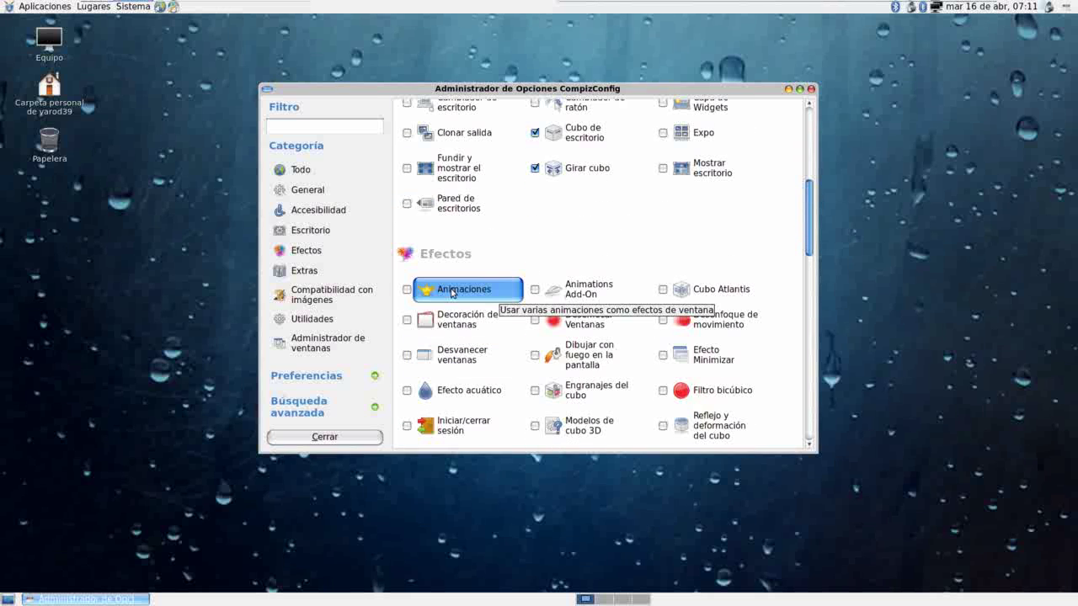
{"action": "left_click", "coordinate": [407, 289]}
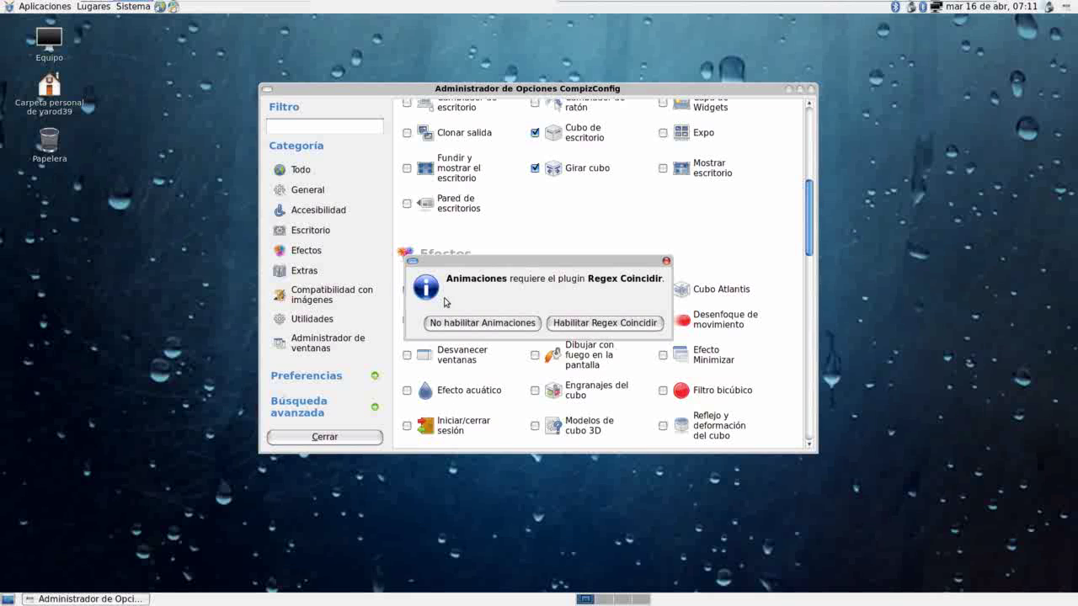
{"action": "left_click", "coordinate": [587, 324]}
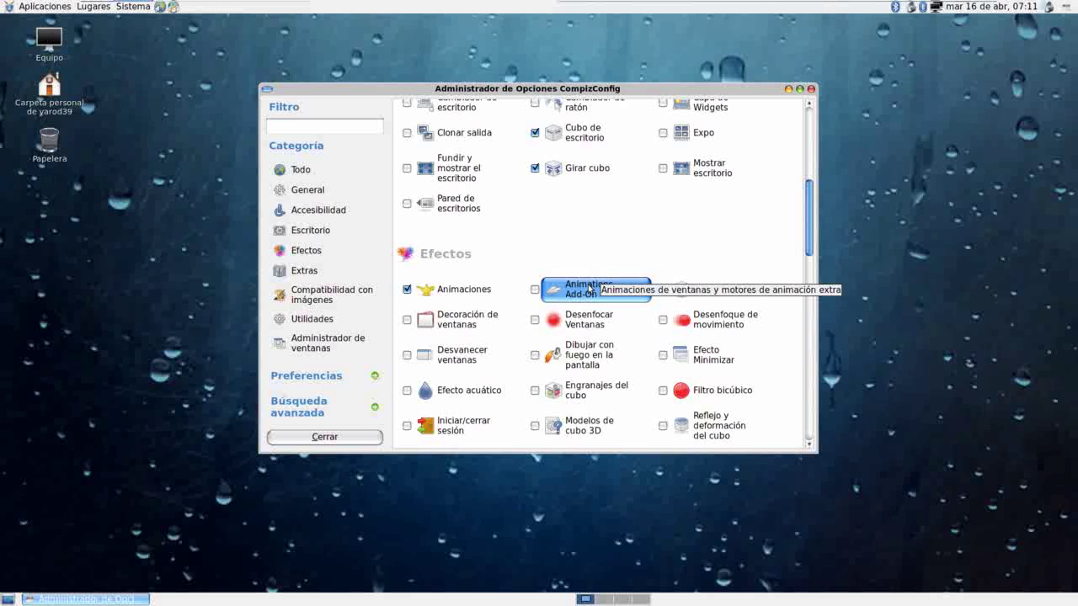
Step: Enable the Animations Add-On plugin from its settings page and return to the plugin overview
{"action": "left_click", "coordinate": [544, 295]}
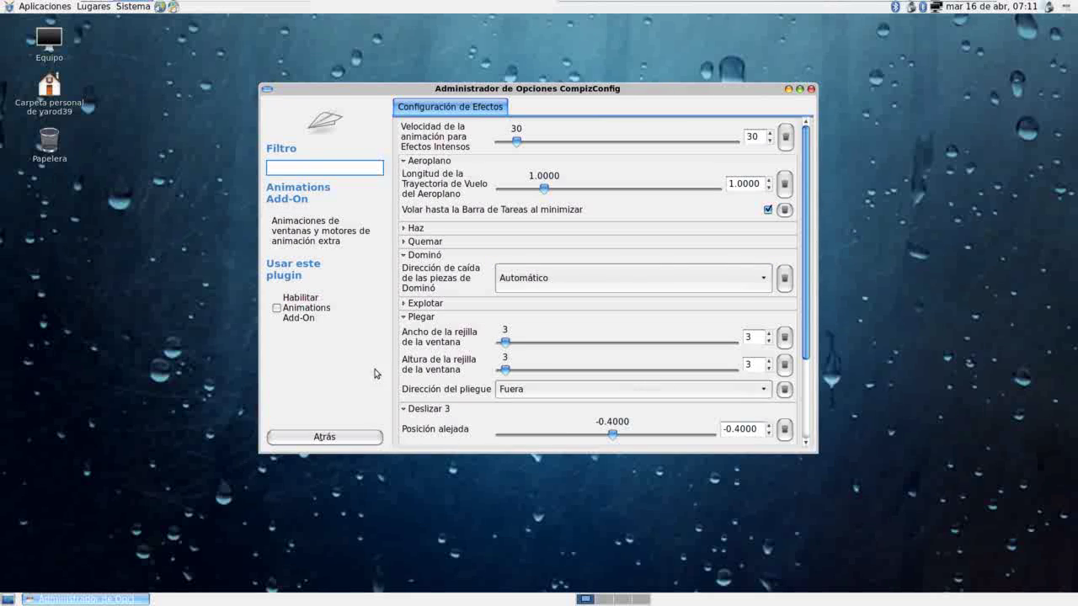
{"action": "left_click", "coordinate": [277, 307]}
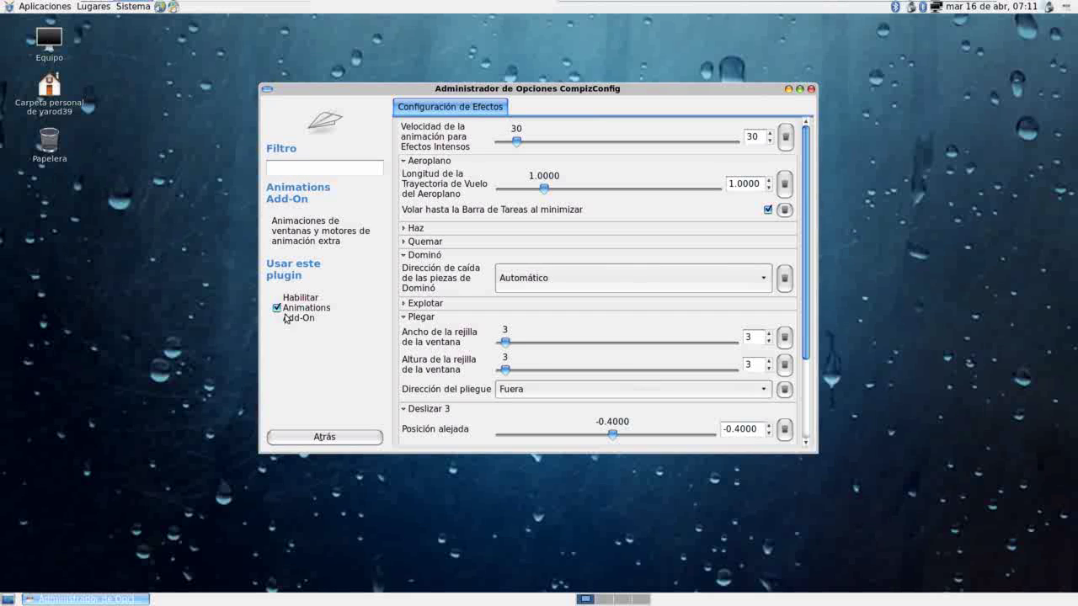
{"action": "left_click", "coordinate": [342, 437]}
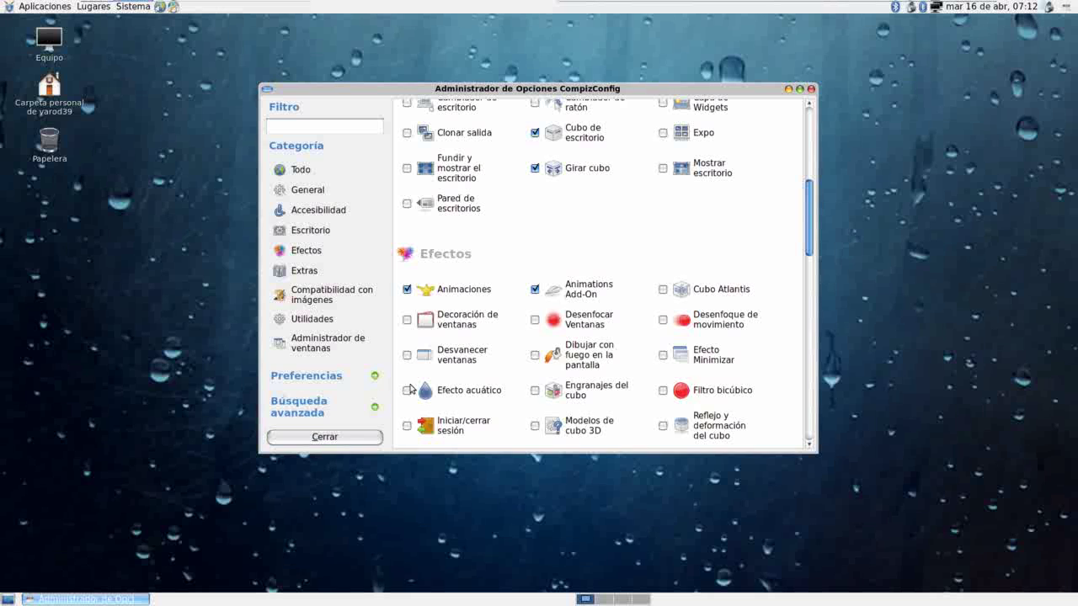
Step: Enable Ventanas Gelatinosas under Efectos and test it by moving the CompizConfig window a short distance
{"action": "scroll", "coordinate": [567, 360], "scroll_direction": "down", "scroll_amount": 3}
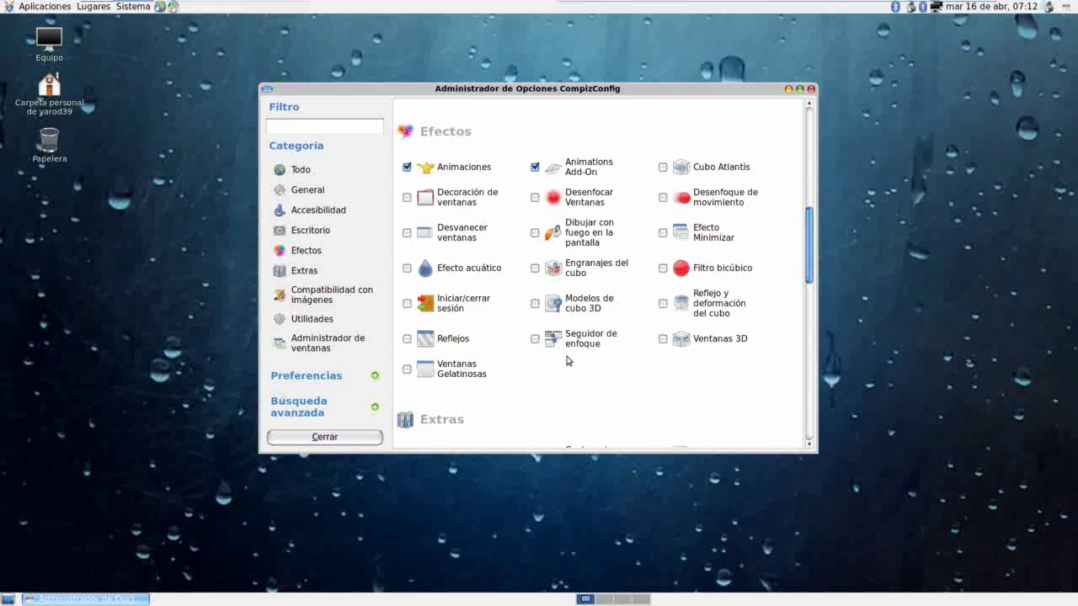
{"action": "scroll", "coordinate": [566, 360], "scroll_direction": "up", "scroll_amount": 1}
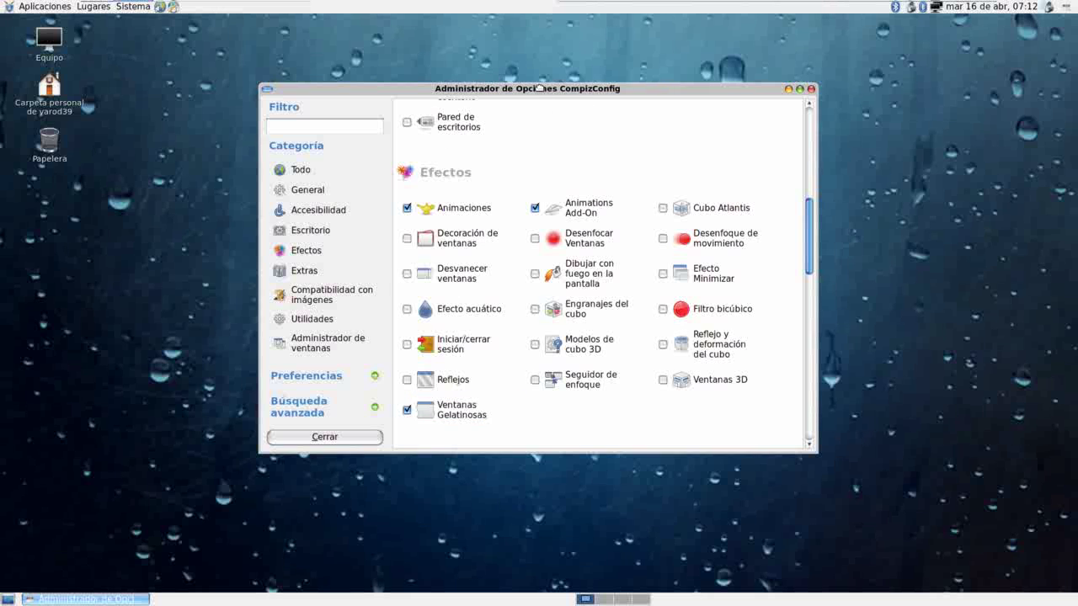
{"action": "left_click_drag", "start_coordinate": [539, 88], "coordinate": [561, 106]}
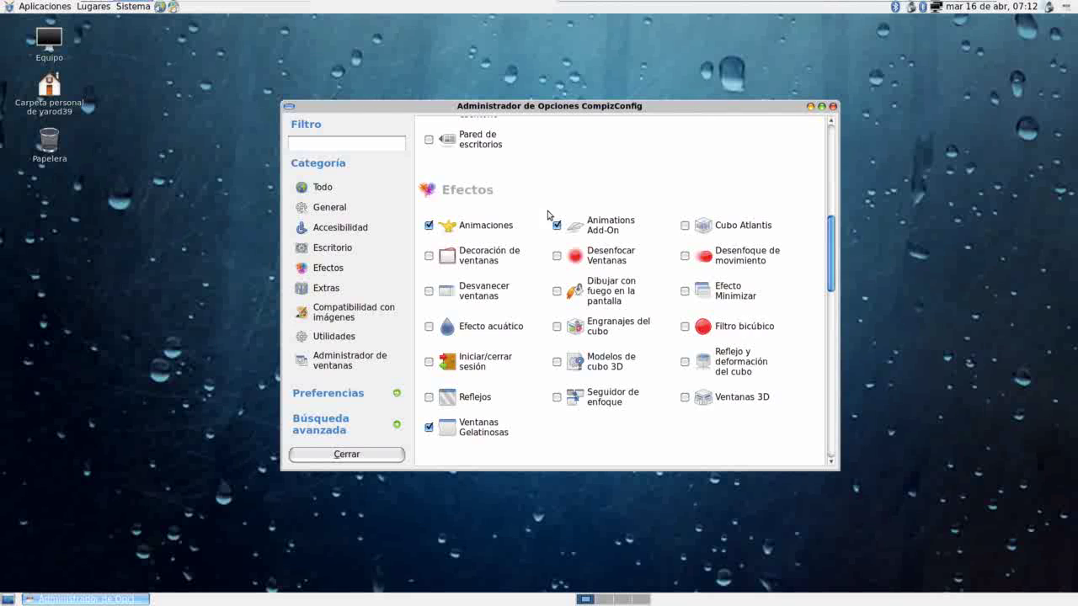
Step: In the presentation options of Opciones Generales, set Filtro de Textura to Rápido
{"action": "scroll", "coordinate": [514, 253], "scroll_direction": "up", "scroll_amount": 4}
{"action": "scroll", "coordinate": [511, 255], "scroll_direction": "up", "scroll_amount": 5}
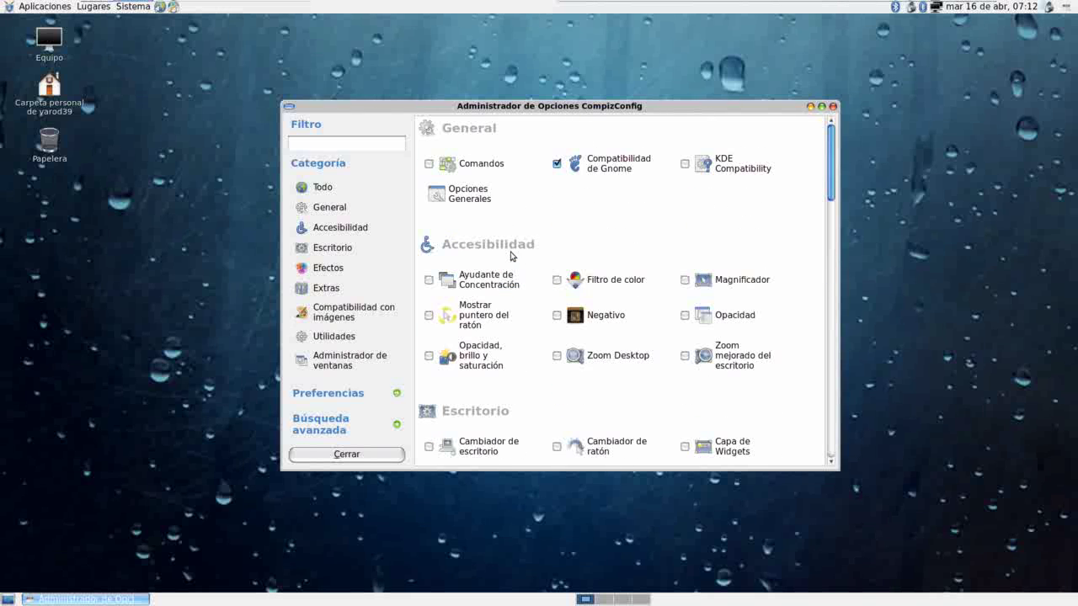
{"action": "left_click", "coordinate": [478, 198]}
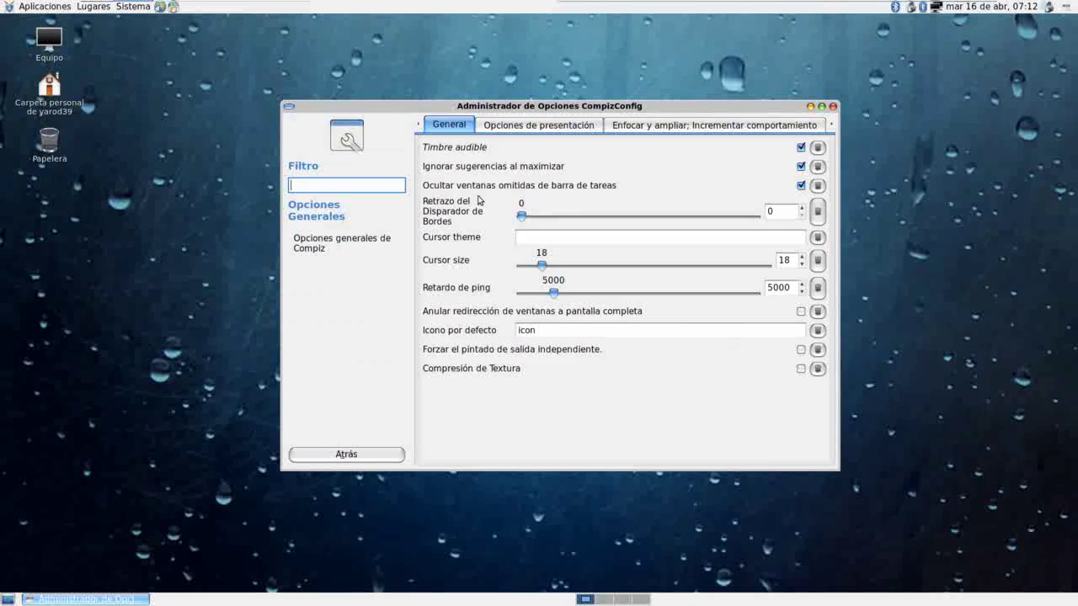
{"action": "left_click", "coordinate": [534, 129]}
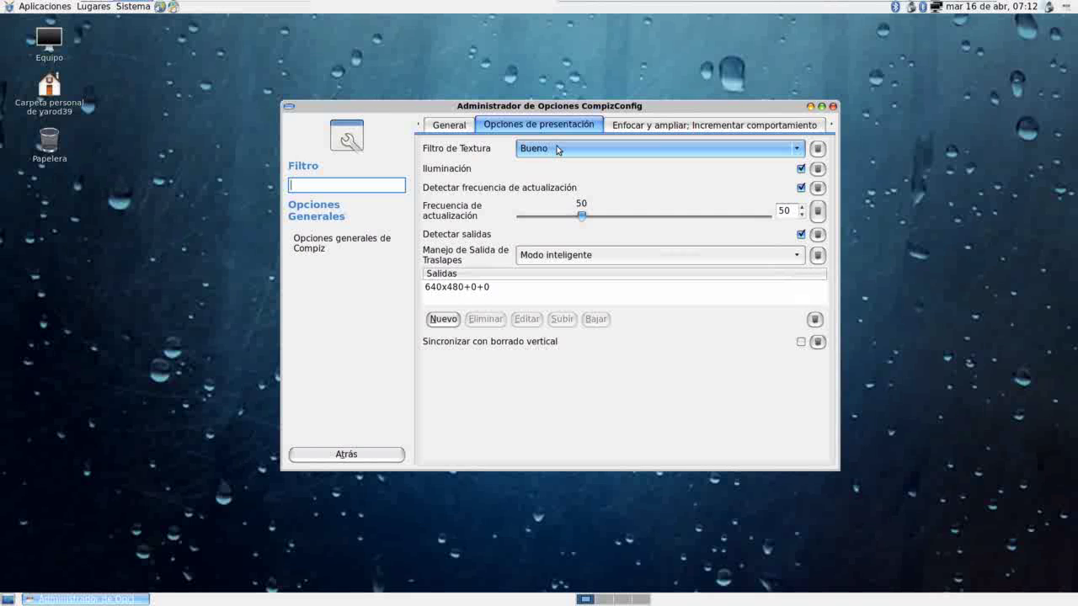
{"action": "left_click", "coordinate": [557, 149]}
{"action": "left_click", "coordinate": [556, 131]}
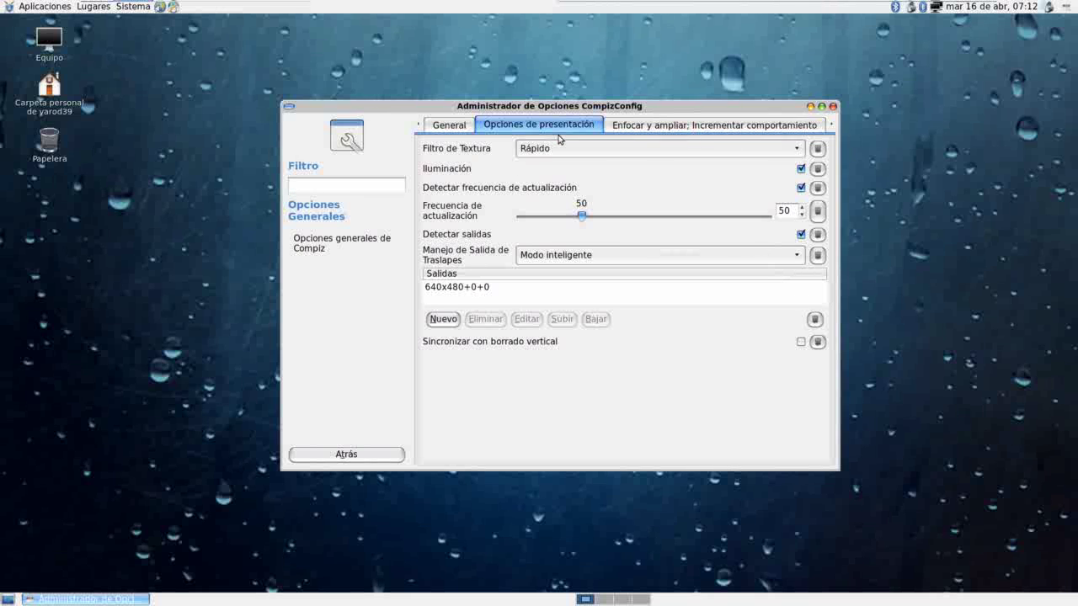
Step: Check the focus behaviour, key combinations and desktop size settings of Opciones Generales, and return to the plugin overview
{"action": "left_click", "coordinate": [651, 128]}
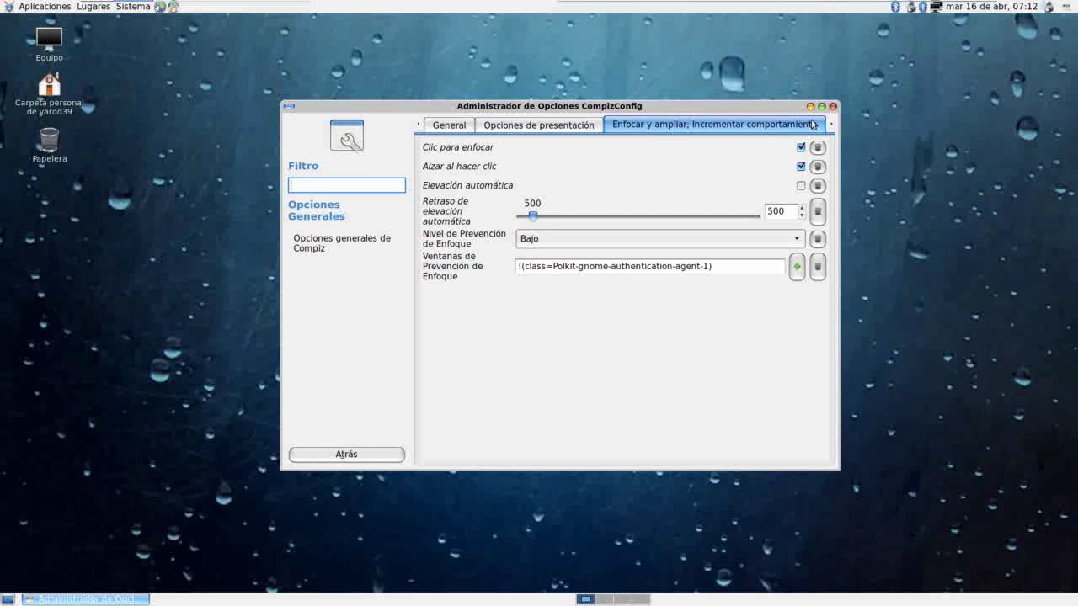
{"action": "left_click", "coordinate": [833, 124]}
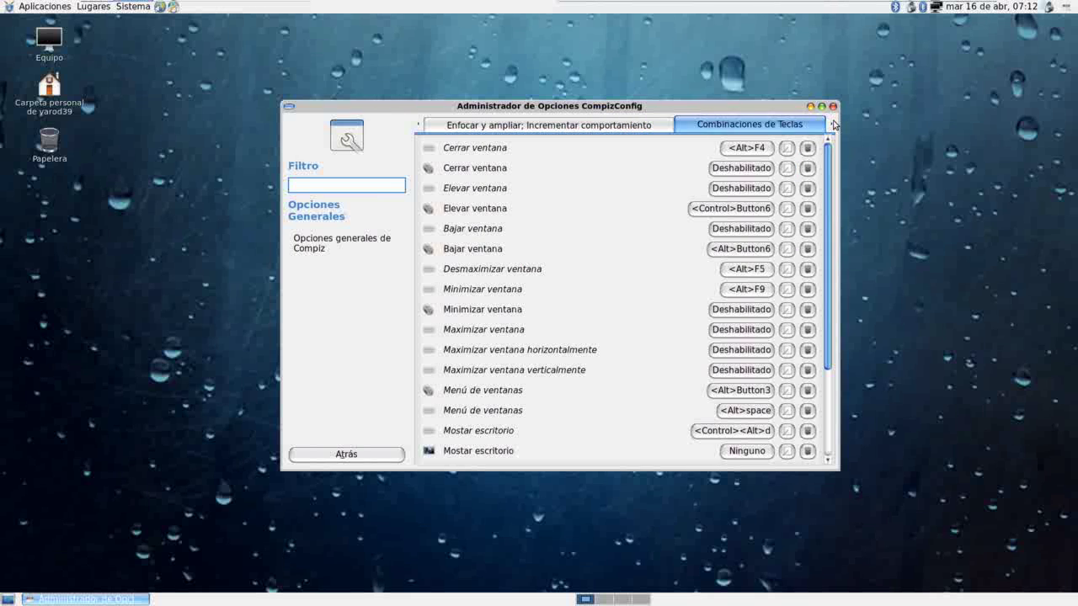
{"action": "left_click", "coordinate": [834, 125]}
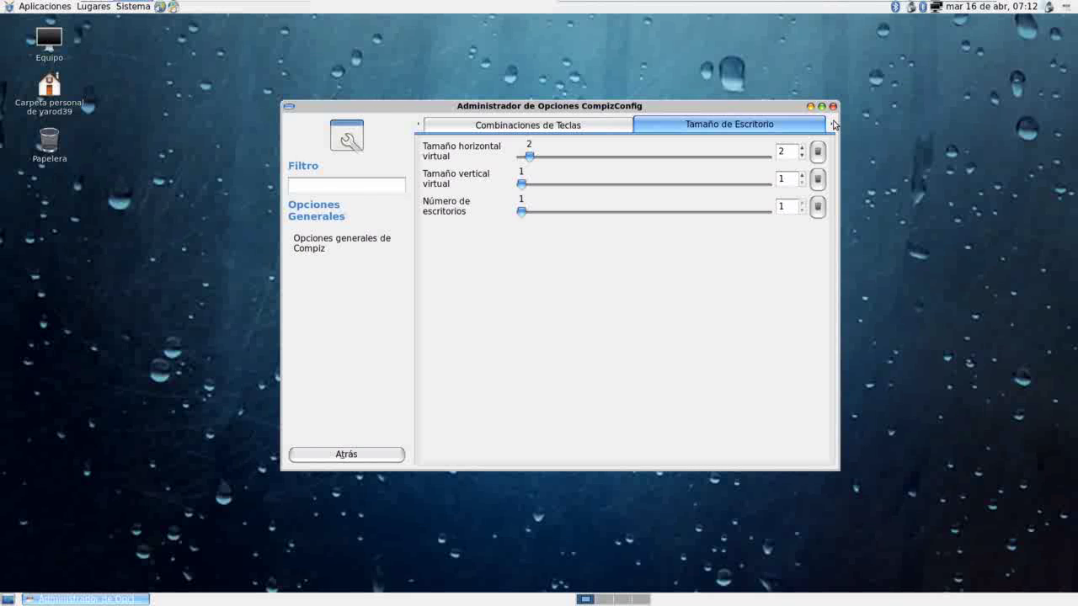
{"action": "left_click", "coordinate": [346, 455]}
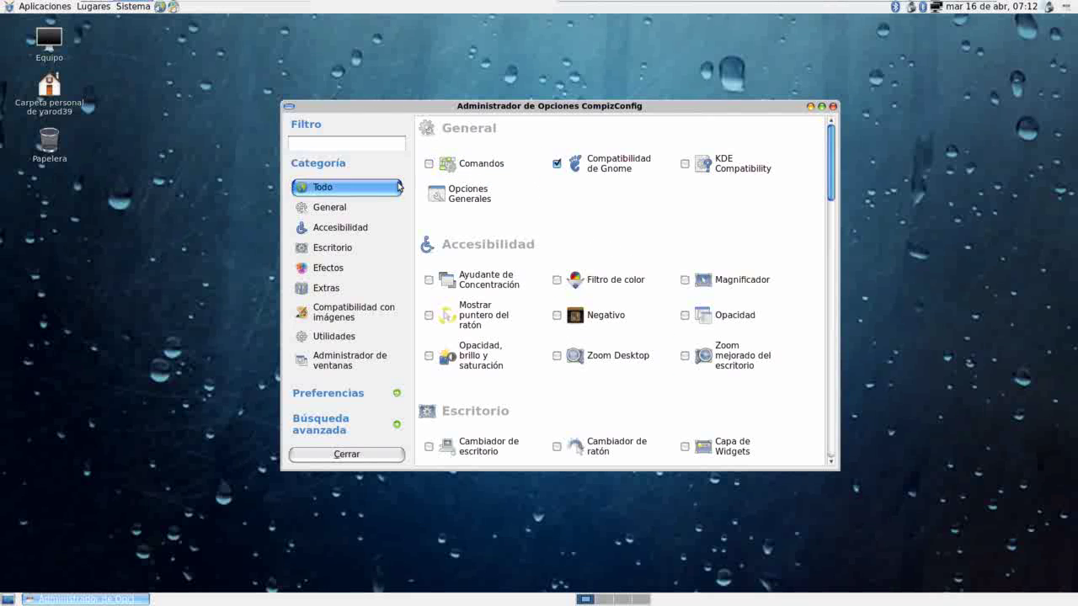
Step: Examine the CompizConfig preferences, covering profile, backend and the list of plugins, and go back to the overview
{"action": "left_click", "coordinate": [343, 394]}
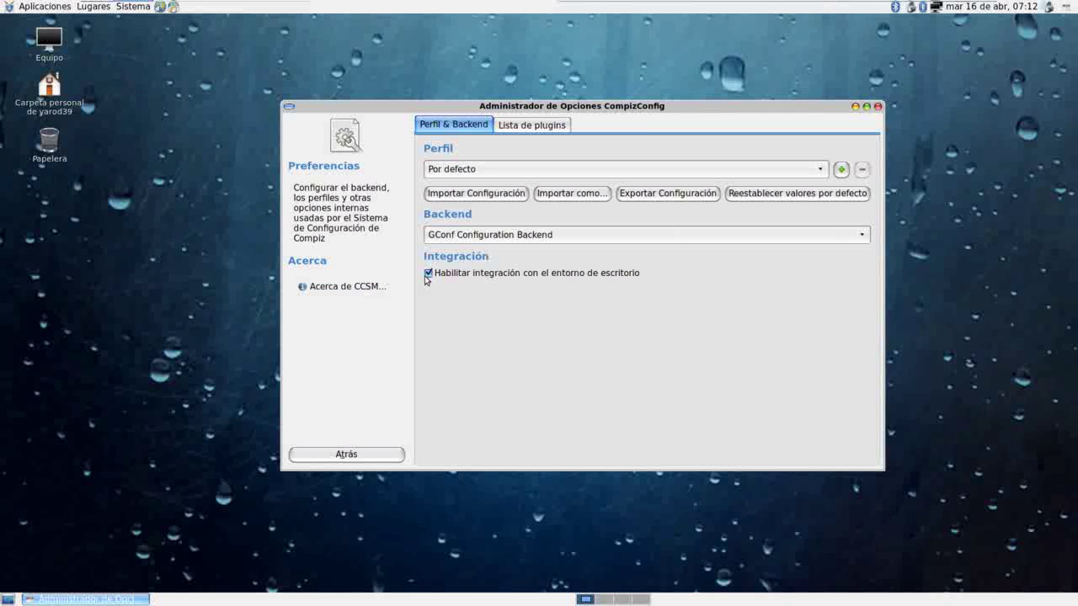
{"action": "left_click", "coordinate": [522, 126]}
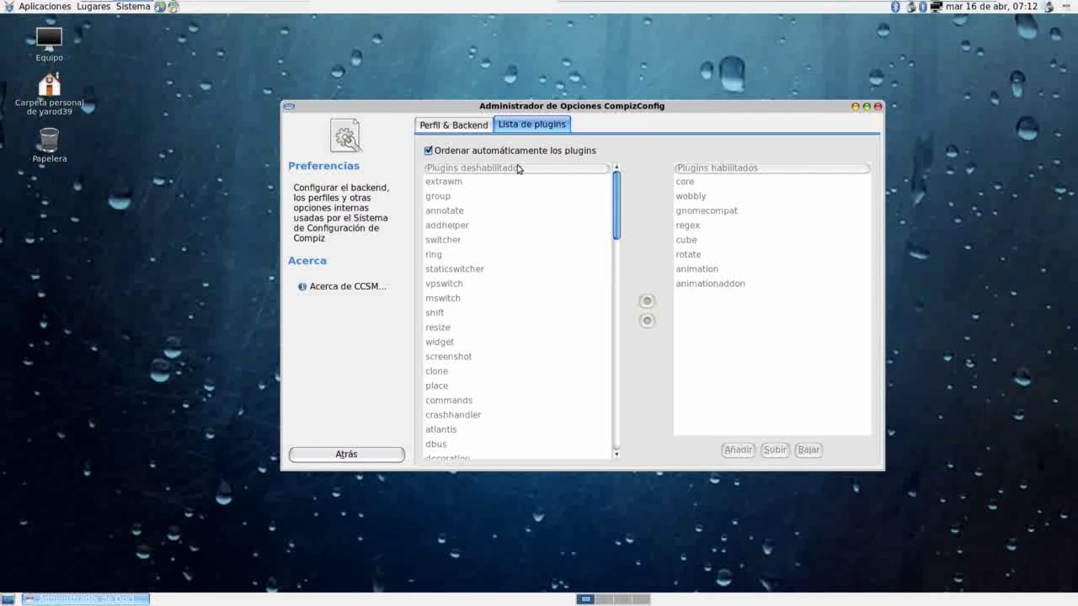
{"action": "left_click", "coordinate": [349, 456]}
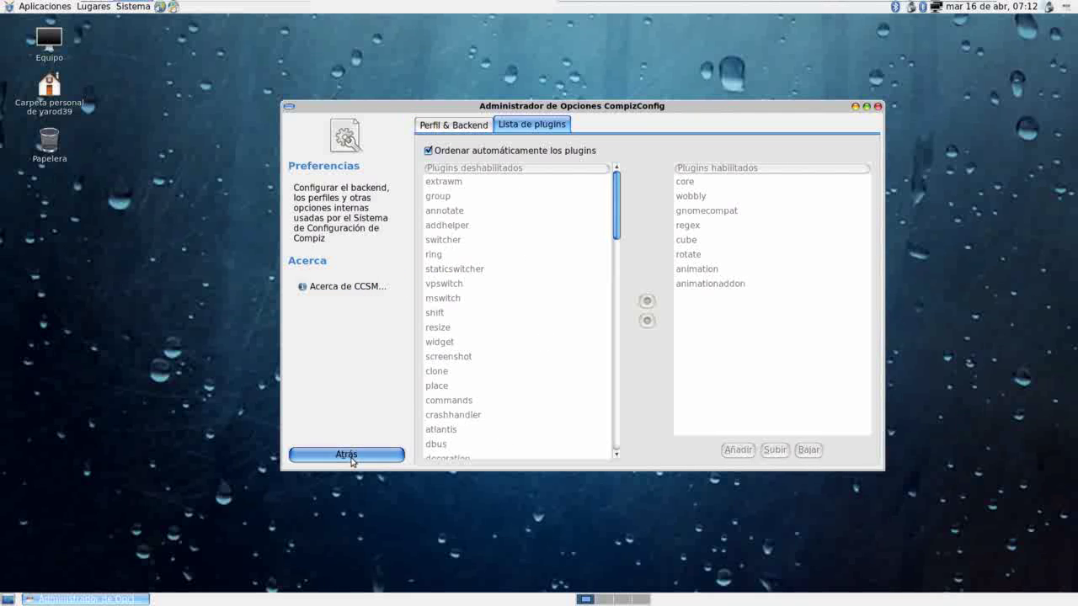
Step: Close the CompizConfig settings manager and test the effects by switching to the second workspace and back
{"action": "scroll", "coordinate": [498, 414], "scroll_direction": "down", "scroll_amount": 4}
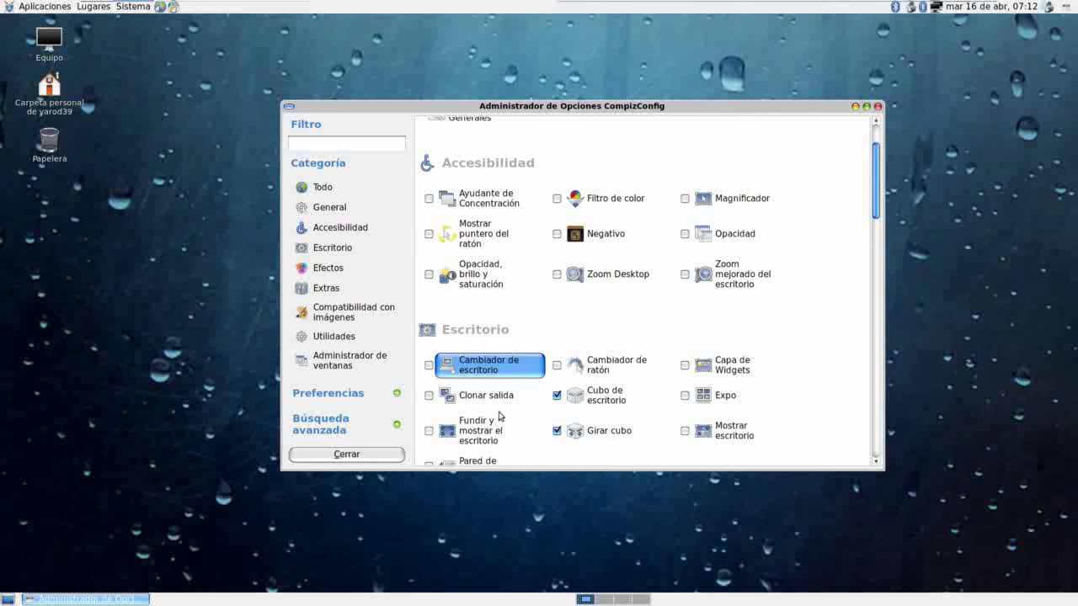
{"action": "scroll", "coordinate": [498, 415], "scroll_direction": "down", "scroll_amount": 3}
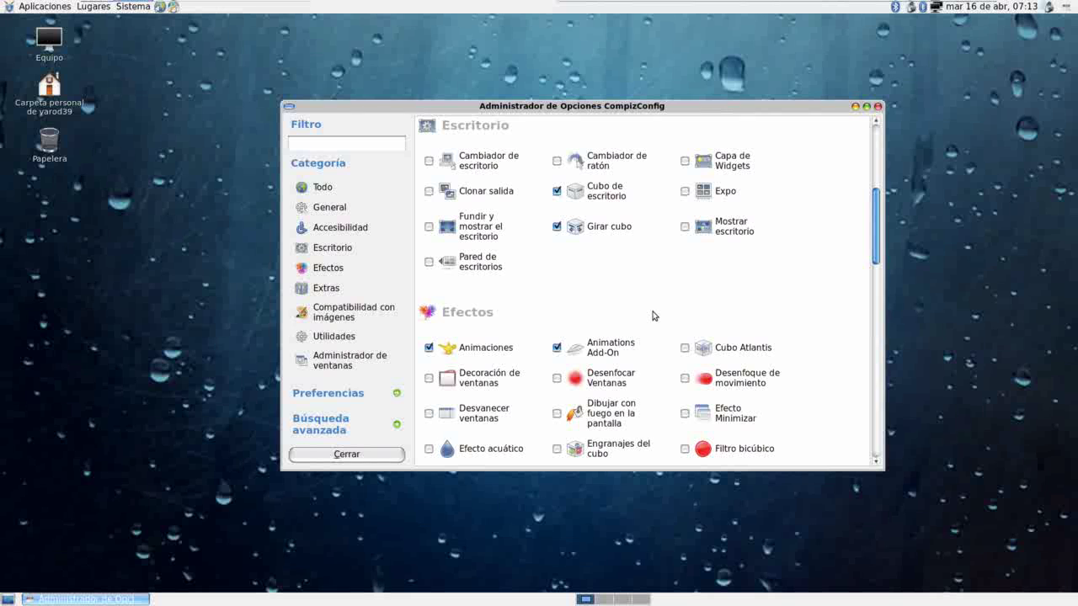
{"action": "left_click", "coordinate": [878, 107]}
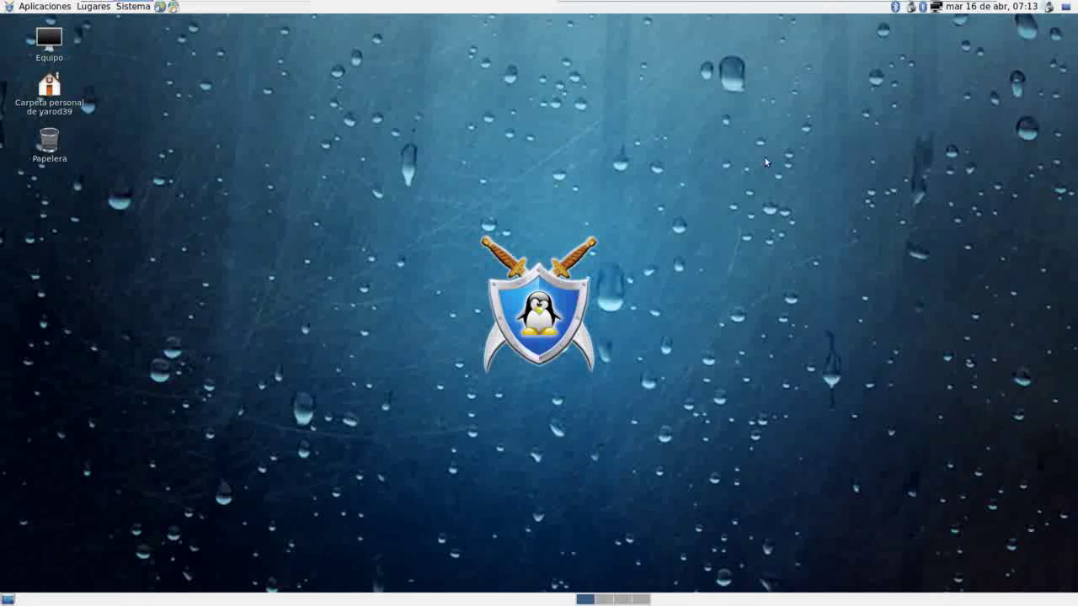
{"action": "key", "text": "ctrl+alt+Right"}
{"action": "key", "text": "Num_Lock"}
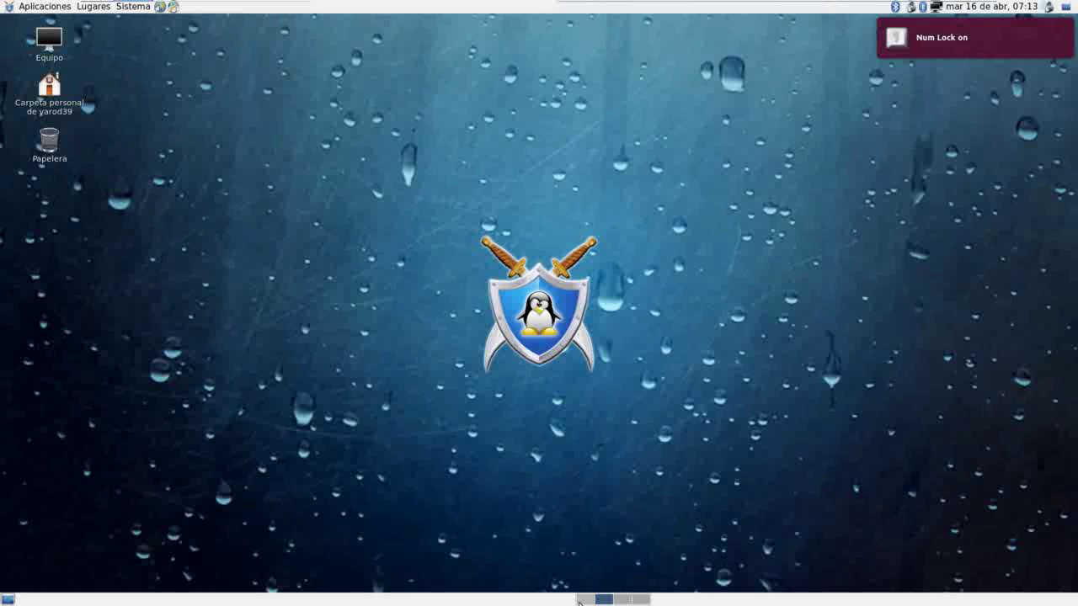
{"action": "left_click", "coordinate": [582, 600]}
Step: Look over the system's administration tools and the list of desktop preferences
{"action": "left_click", "coordinate": [133, 6]}
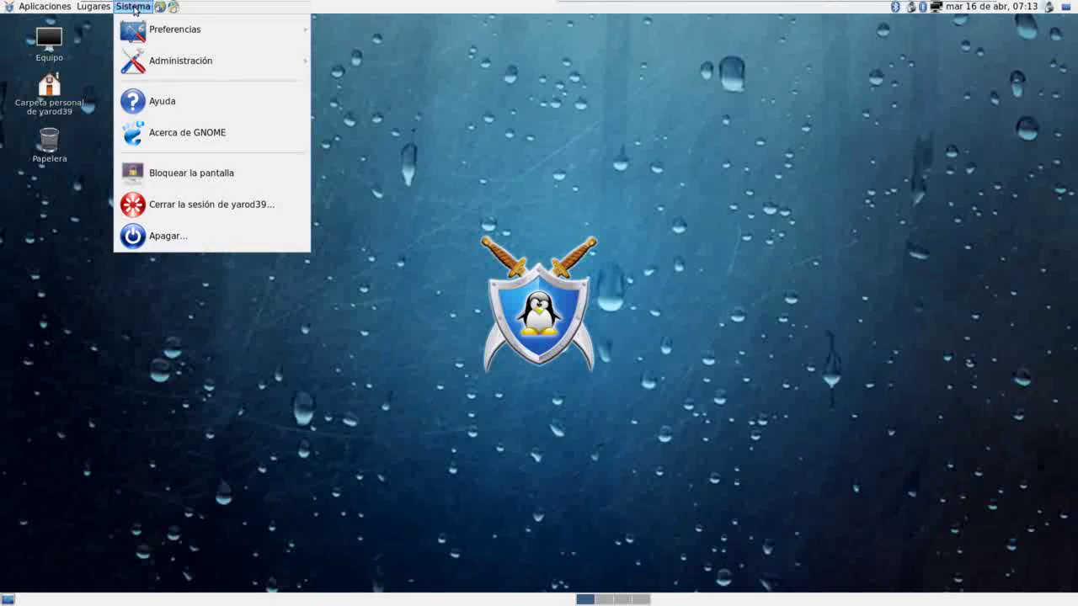
{"action": "mouse_move", "coordinate": [145, 71]}
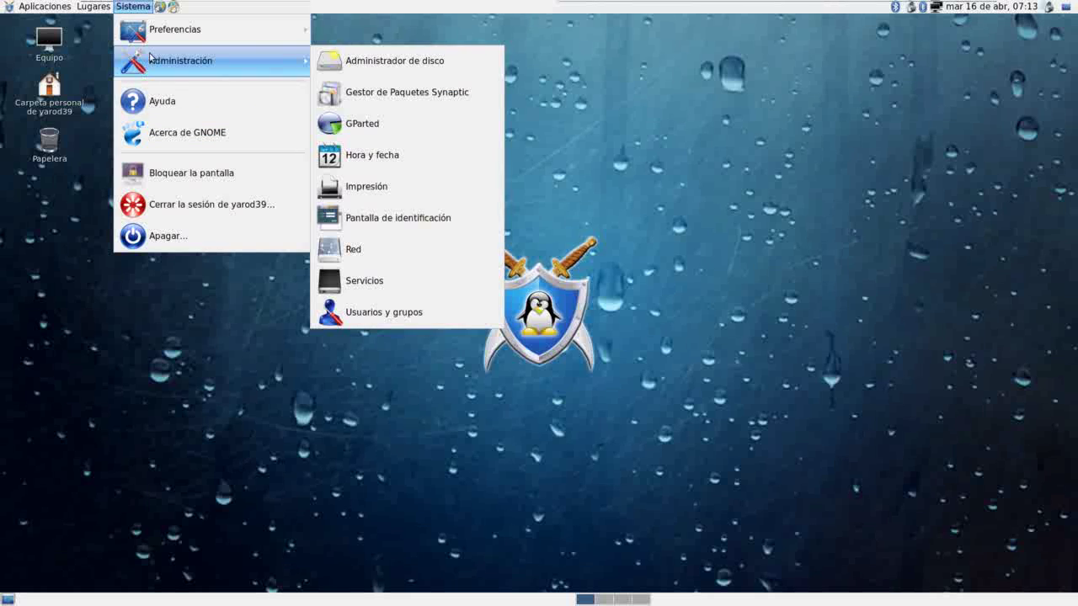
{"action": "mouse_move", "coordinate": [155, 45]}
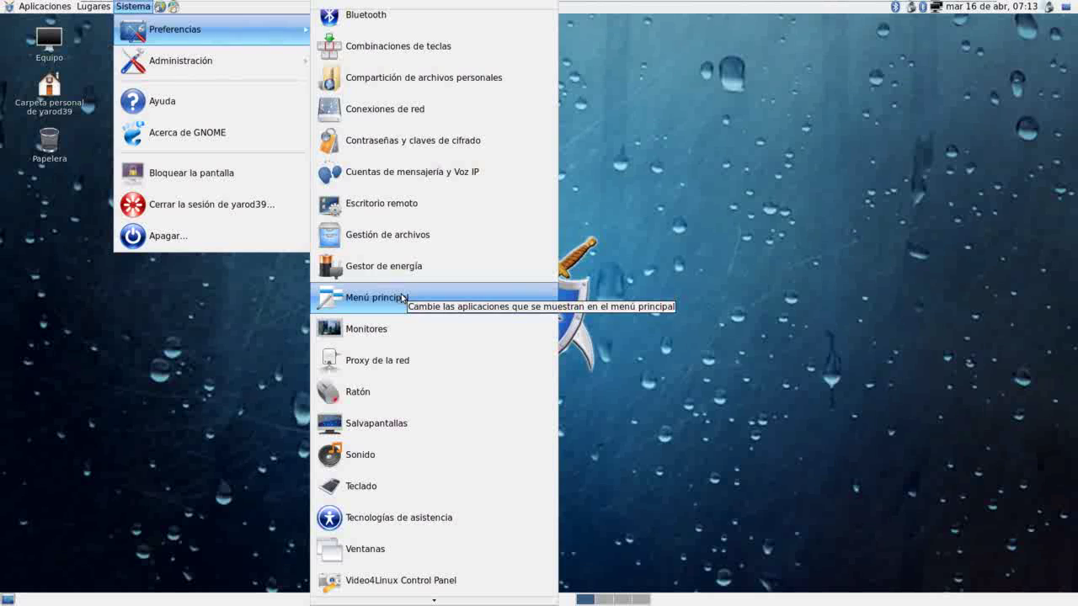
Step: Go back through the full list of desktop preferences and recheck the available administration tools
{"action": "scroll", "coordinate": [402, 298], "scroll_direction": "up", "scroll_amount": 4}
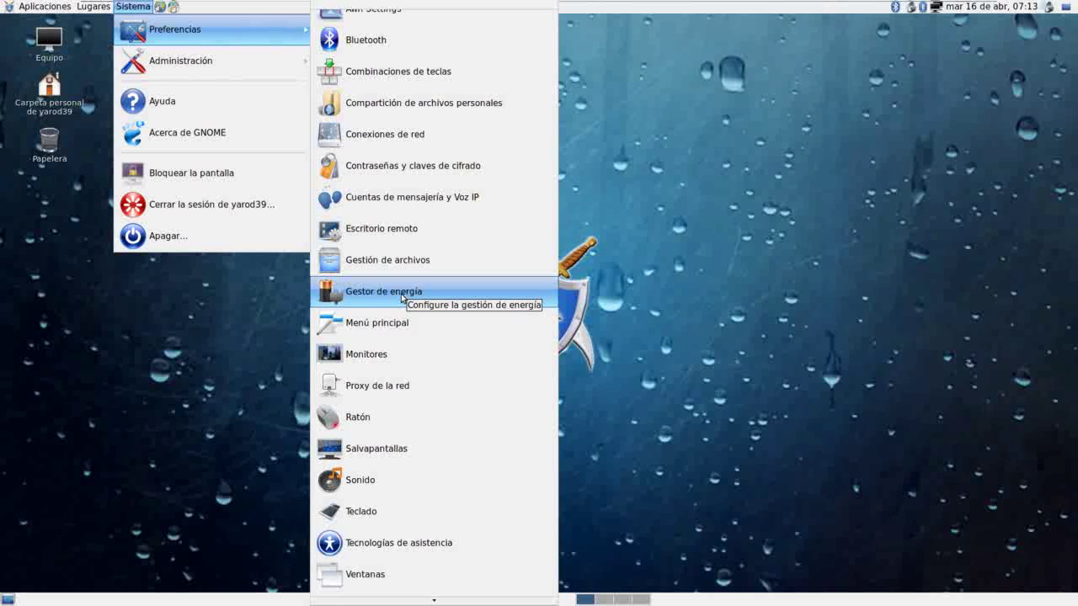
{"action": "scroll", "coordinate": [402, 298], "scroll_direction": "up", "scroll_amount": 4}
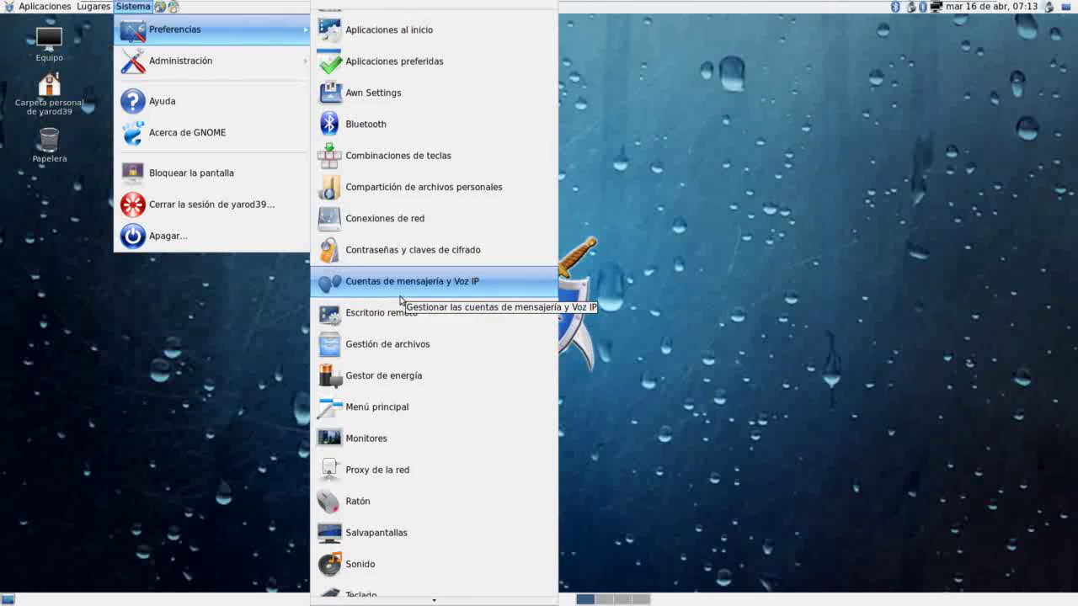
{"action": "scroll", "coordinate": [401, 297], "scroll_direction": "up", "scroll_amount": 4}
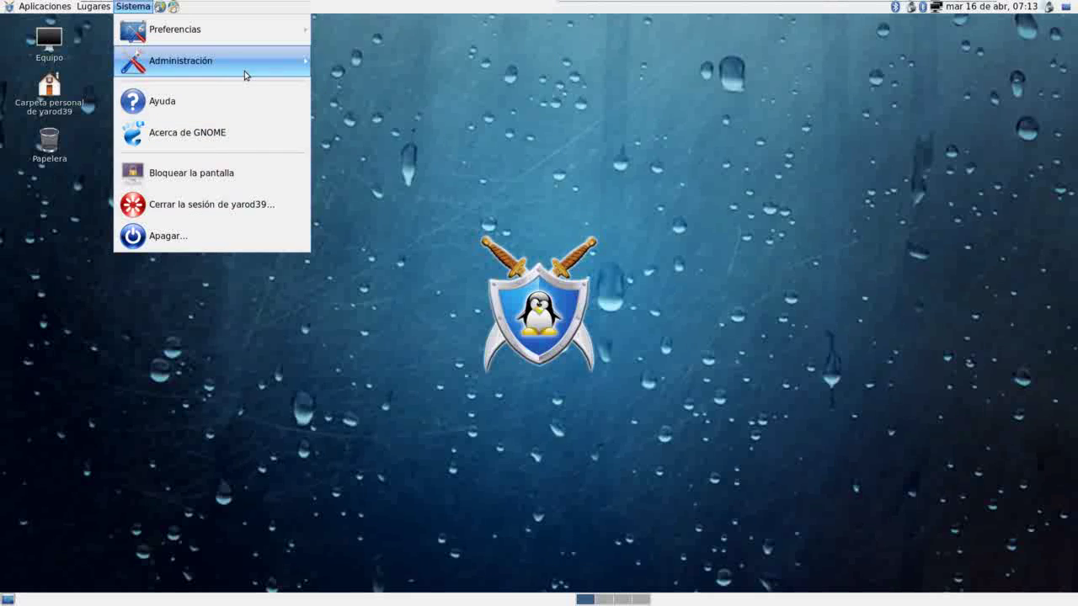
{"action": "mouse_move", "coordinate": [244, 69]}
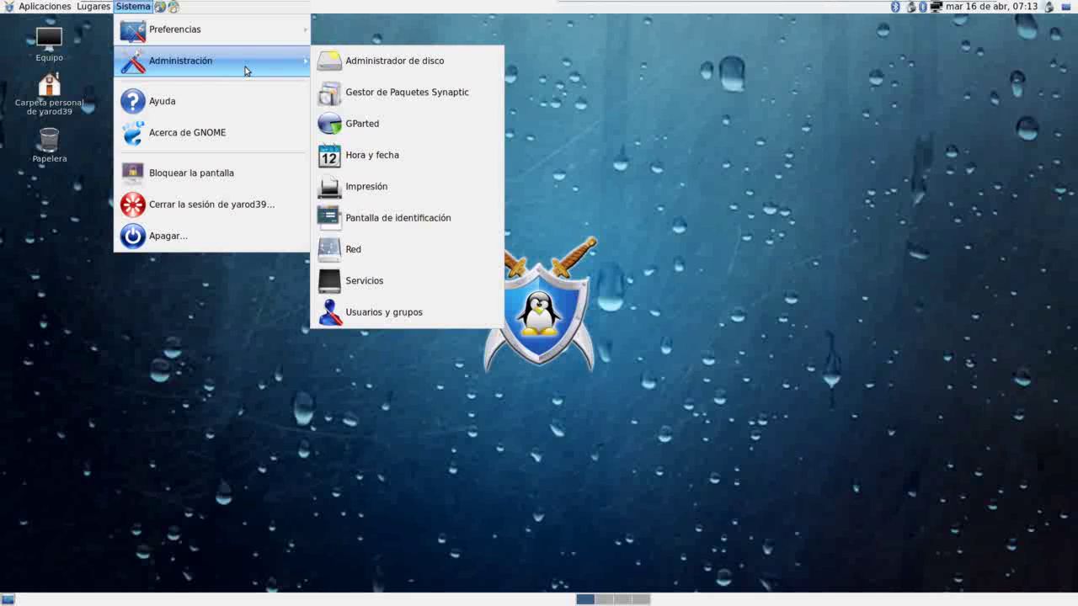
{"action": "mouse_move", "coordinate": [252, 40]}
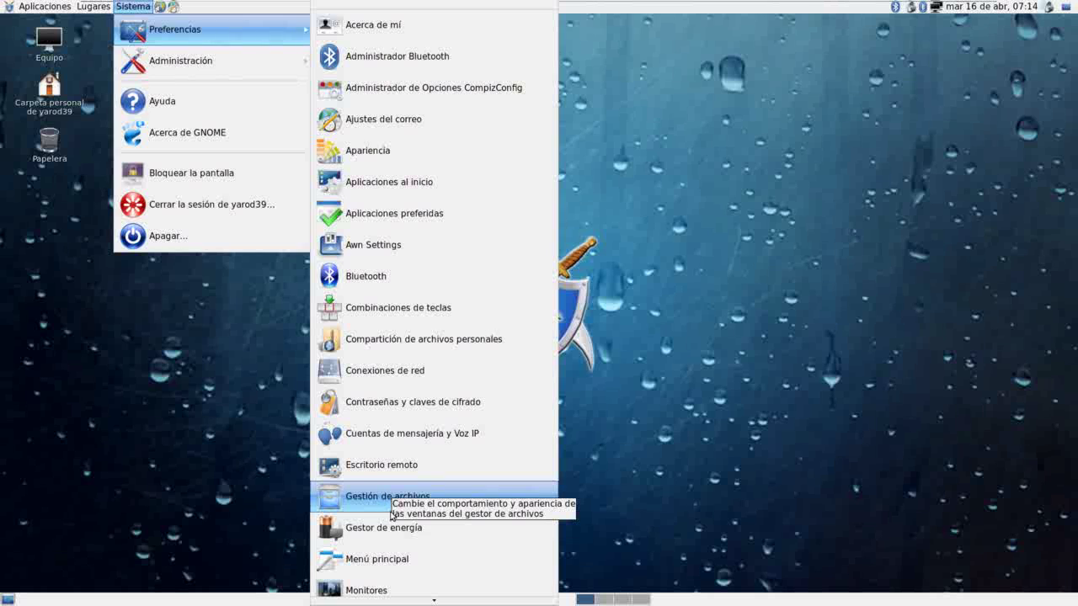
{"action": "mouse_move", "coordinate": [406, 600]}
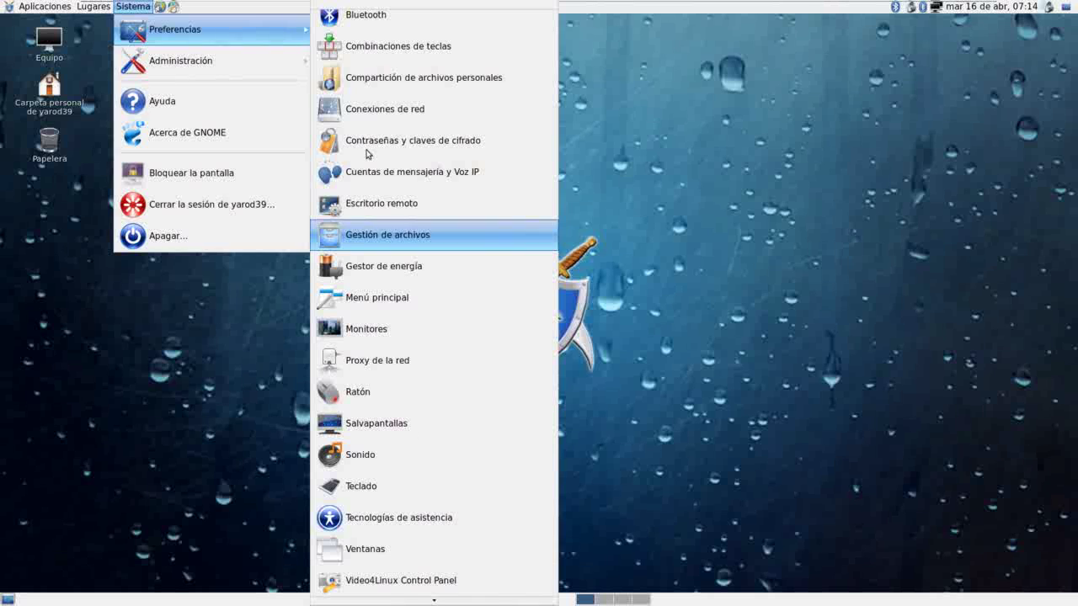
Step: Browse the installed application categories, from Accesorios and Acceso universal through Juegos and Oficina to Sonido y vídeo
{"action": "key", "text": "Num_Lock"}
{"action": "mouse_move", "coordinate": [42, 6]}
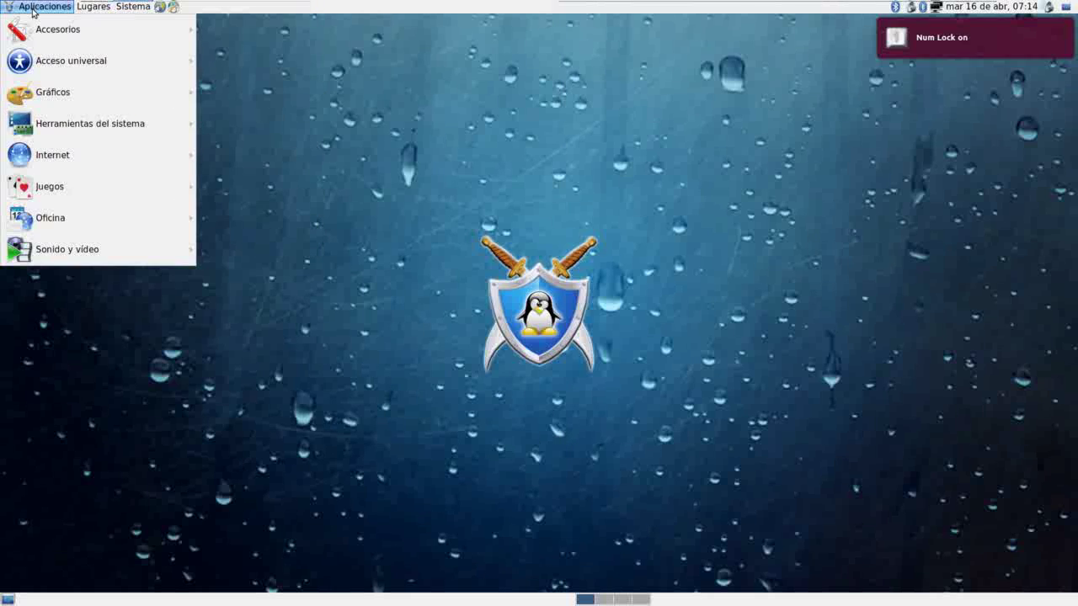
{"action": "mouse_move", "coordinate": [44, 37]}
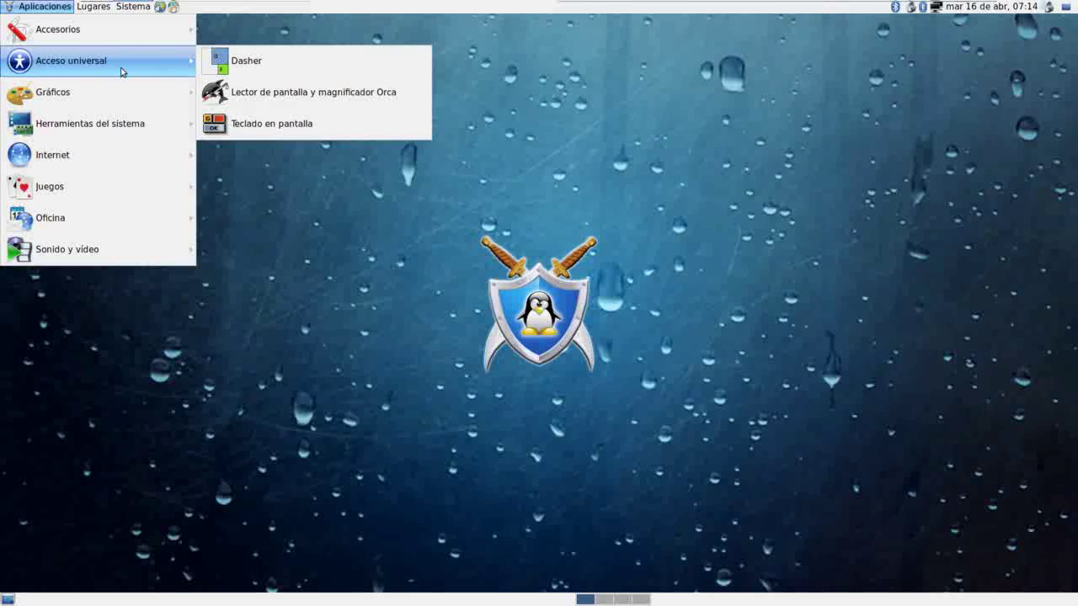
{"action": "mouse_move", "coordinate": [124, 95]}
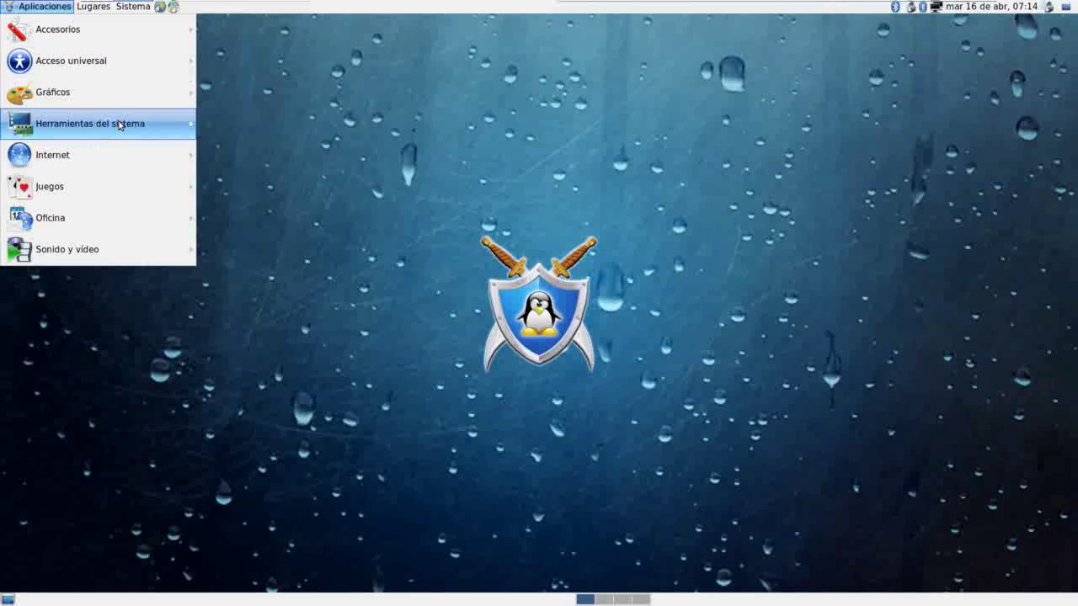
{"action": "mouse_move", "coordinate": [120, 132]}
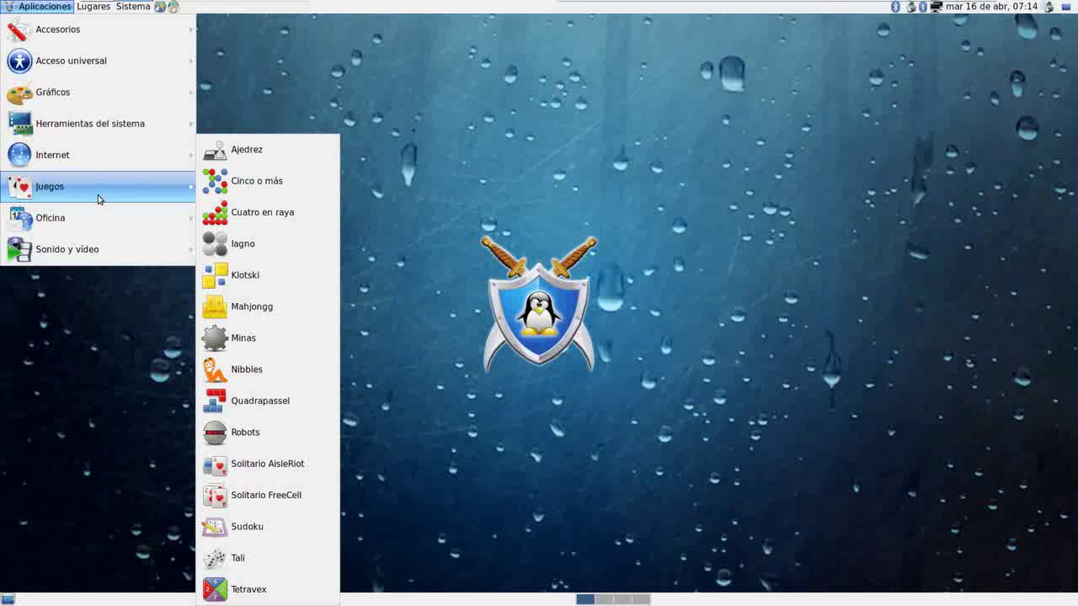
{"action": "mouse_move", "coordinate": [108, 227]}
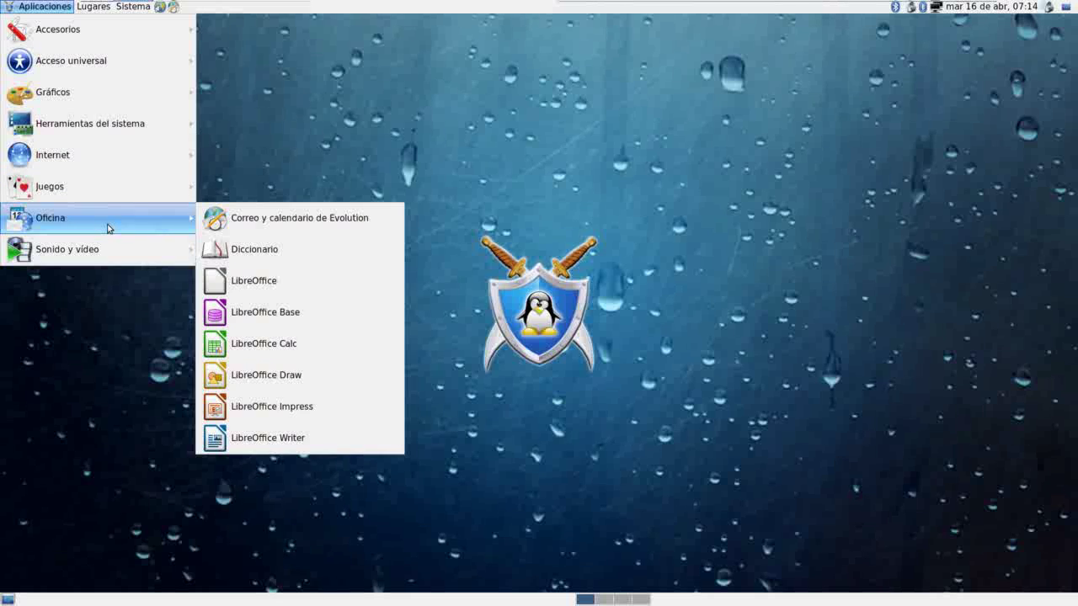
{"action": "mouse_move", "coordinate": [115, 263]}
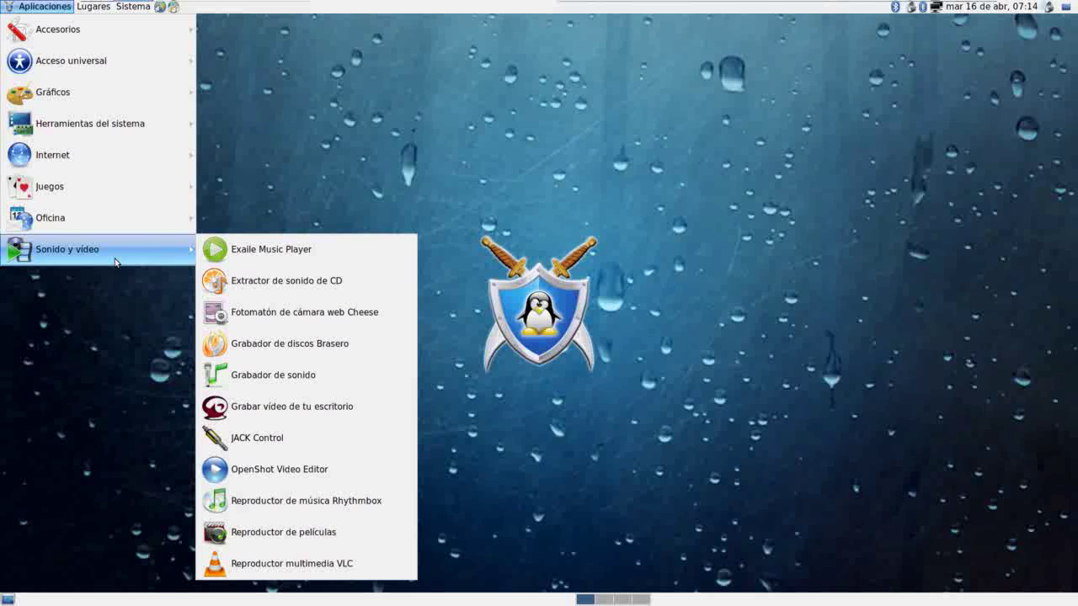
Step: Look over the Lugares locations and the Sistema preferences, and leave the menus
{"action": "mouse_move", "coordinate": [95, 6]}
{"action": "key", "text": "Num_Lock"}
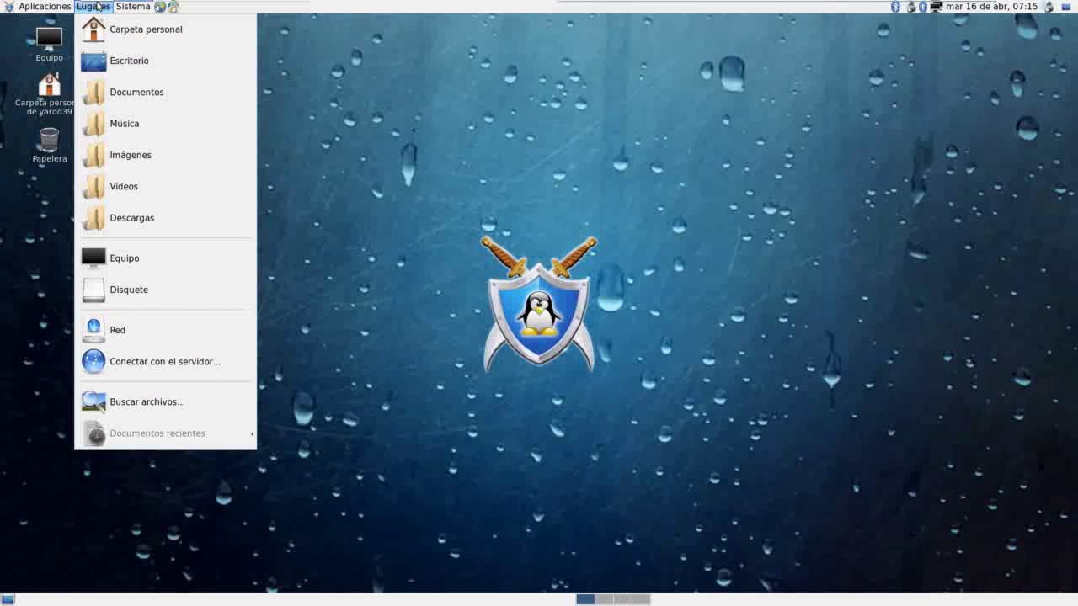
{"action": "mouse_move", "coordinate": [136, 8]}
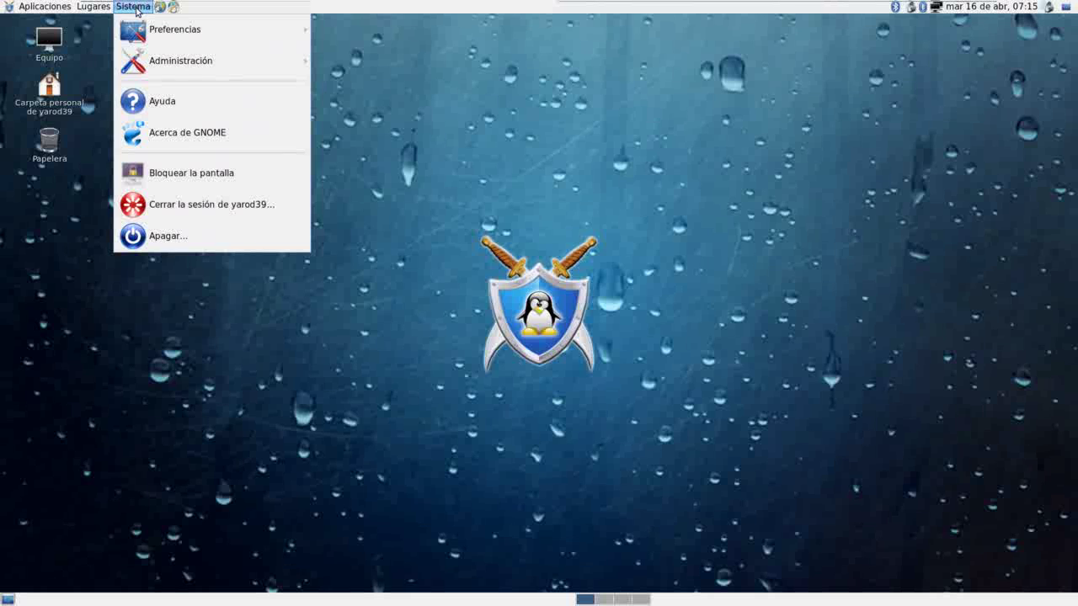
{"action": "mouse_move", "coordinate": [144, 28]}
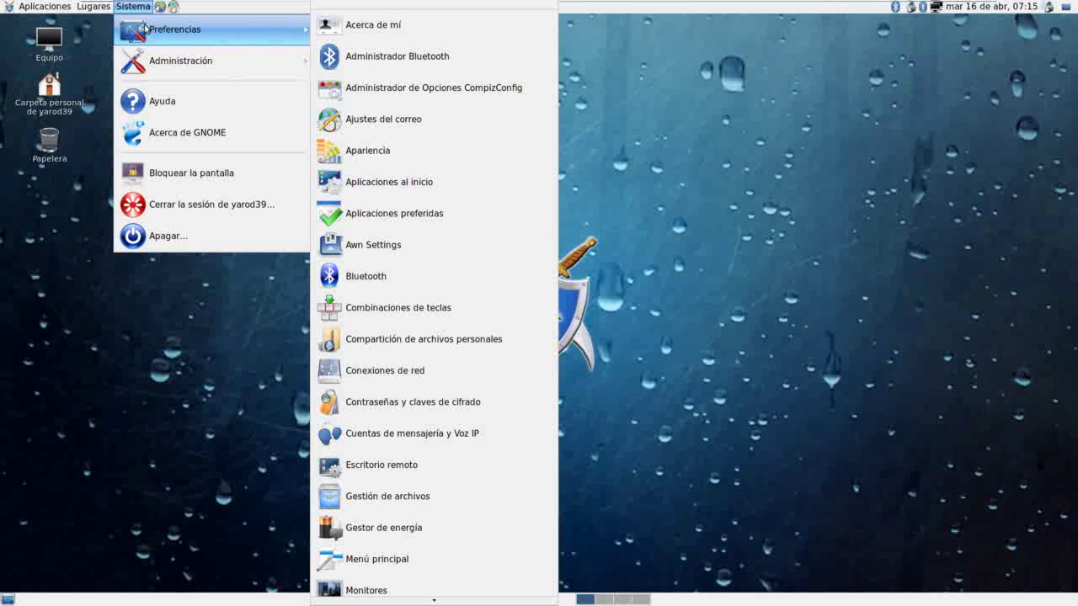
{"action": "left_click", "coordinate": [171, 7]}
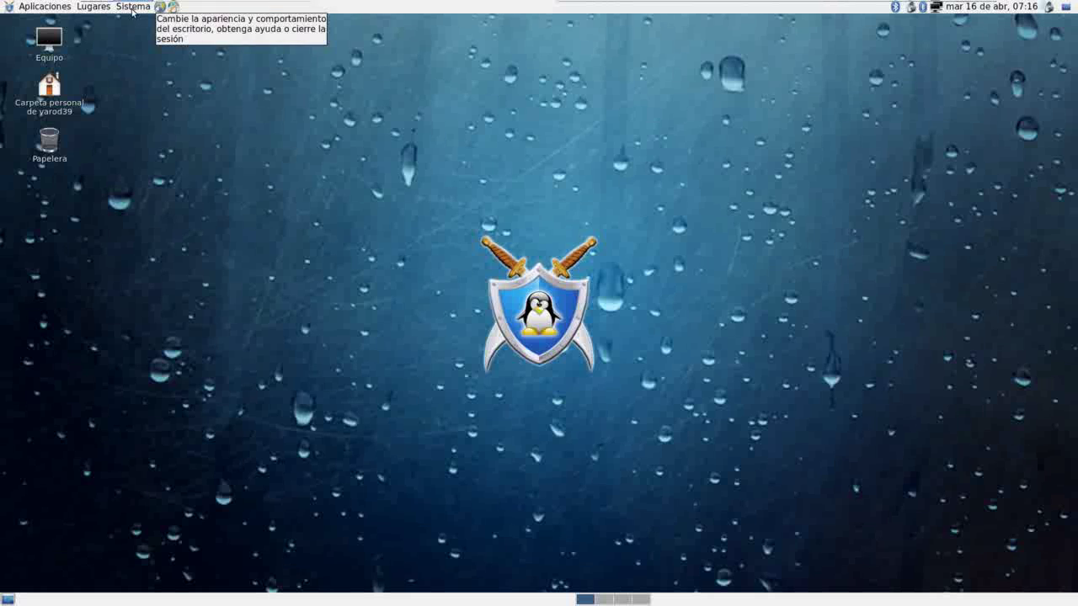
Step: Open the Menú principal editor and enable showing the package installer entry in Herramientas del sistema
{"action": "left_click", "coordinate": [132, 9]}
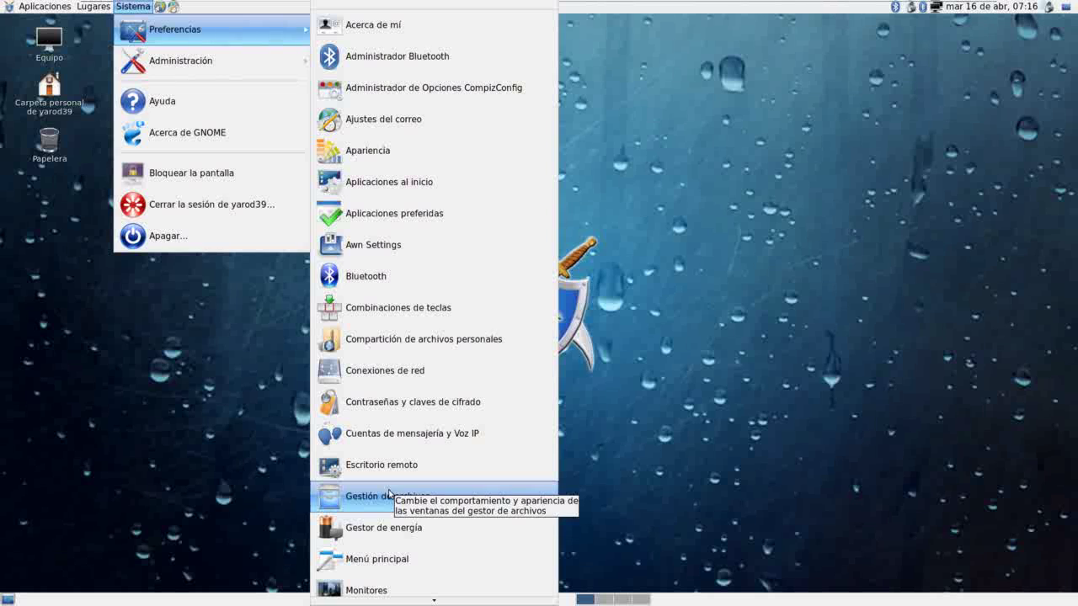
{"action": "left_click", "coordinate": [395, 557]}
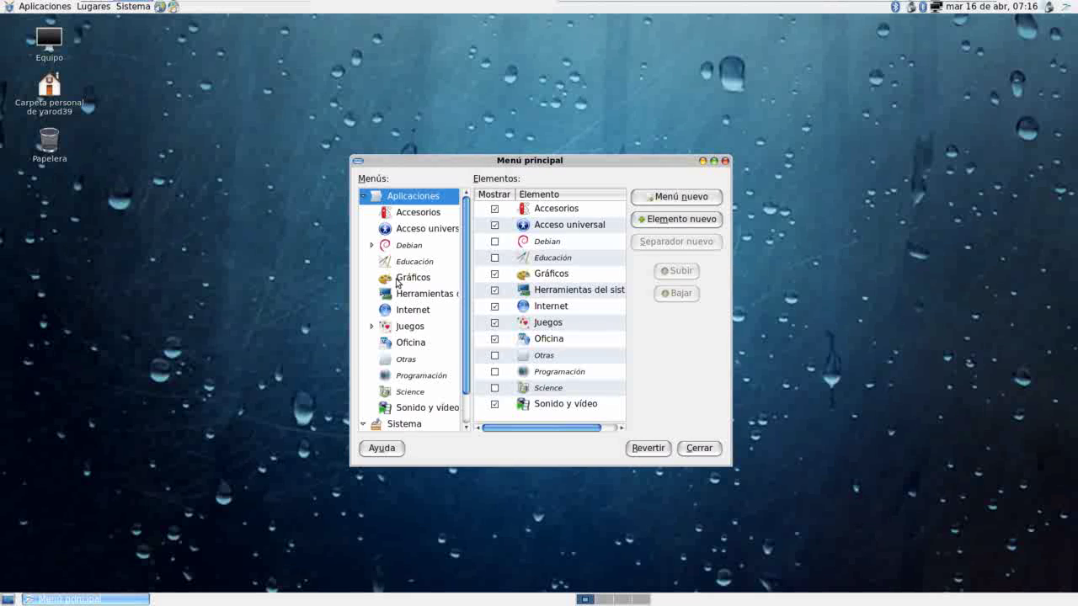
{"action": "left_click", "coordinate": [418, 298]}
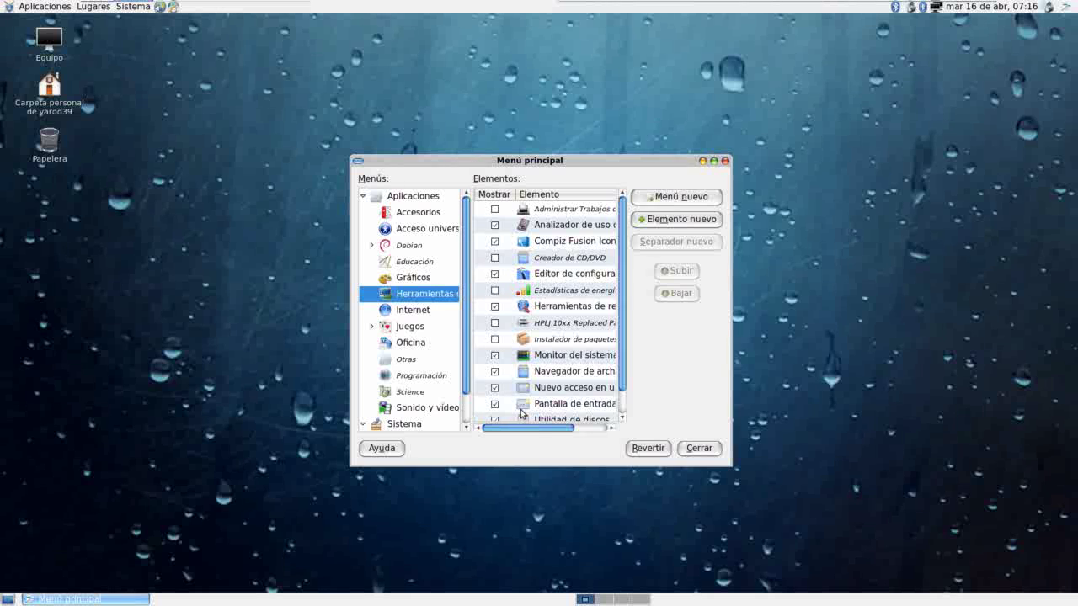
{"action": "mouse_move", "coordinate": [532, 429]}
{"action": "left_mouse_down"}
{"action": "mouse_move", "coordinate": [579, 441]}
{"action": "mouse_move", "coordinate": [515, 441]}
{"action": "left_mouse_up"}
{"action": "left_click", "coordinate": [495, 340]}
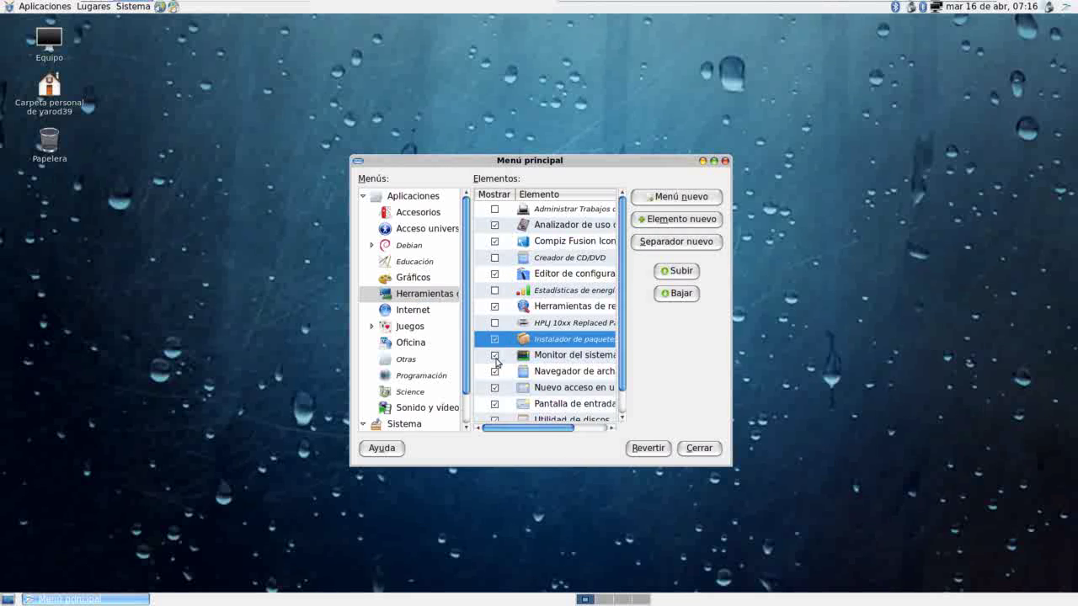
{"action": "scroll", "coordinate": [494, 370], "scroll_direction": "down", "scroll_amount": 1}
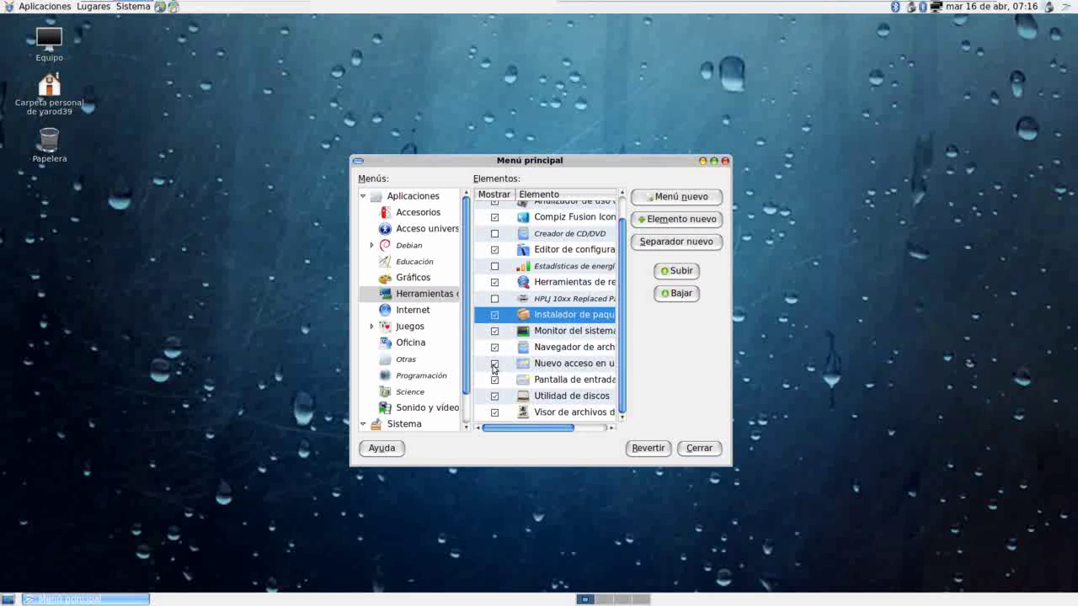
Step: Examine which Preferencias entries under Sistema are shown or hidden in the menu editor, through the whole list
{"action": "left_click", "coordinate": [432, 424]}
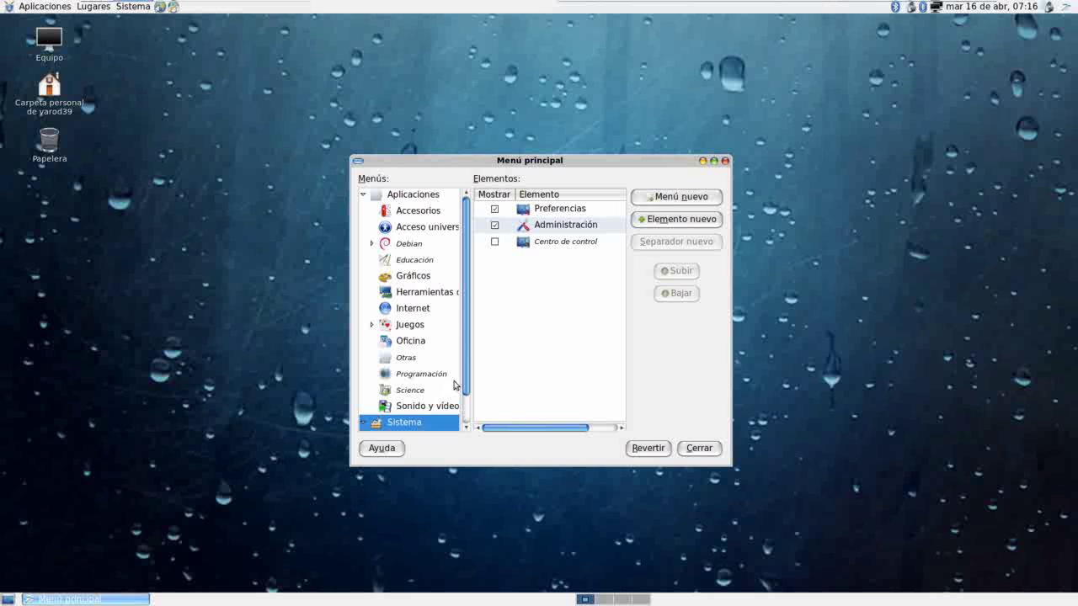
{"action": "key", "text": "Right"}
{"action": "scroll", "coordinate": [459, 396], "scroll_direction": "down", "scroll_amount": 1}
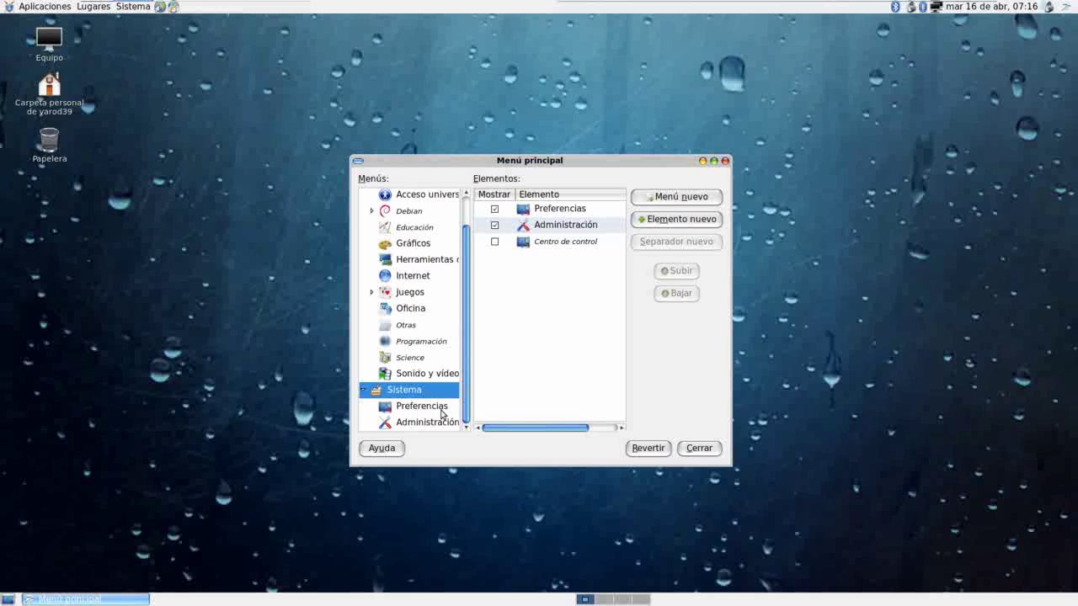
{"action": "left_click", "coordinate": [437, 409]}
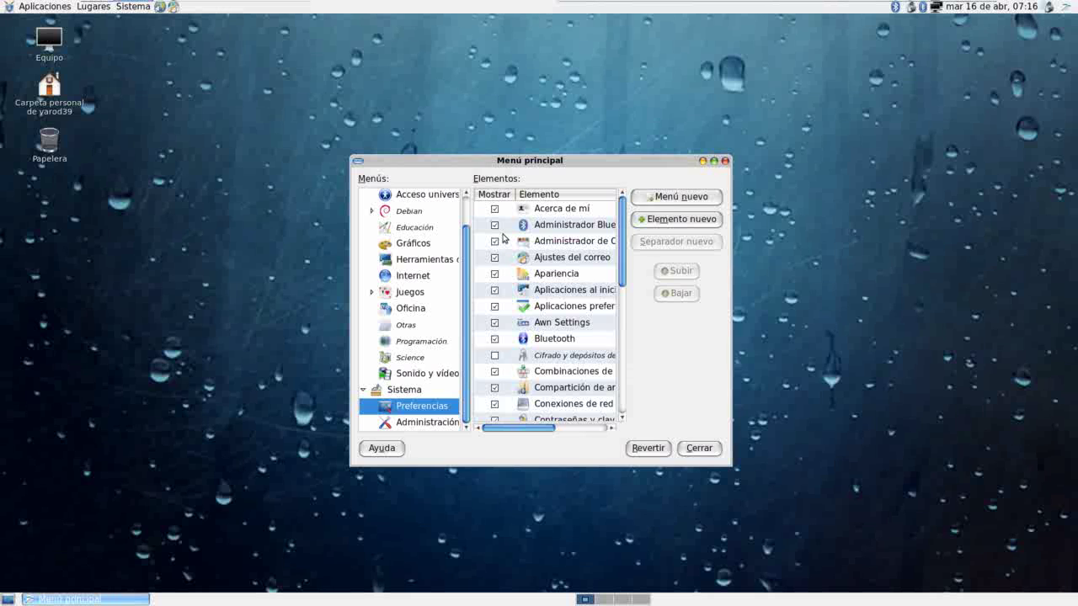
{"action": "scroll", "coordinate": [503, 240], "scroll_direction": "down", "scroll_amount": 1}
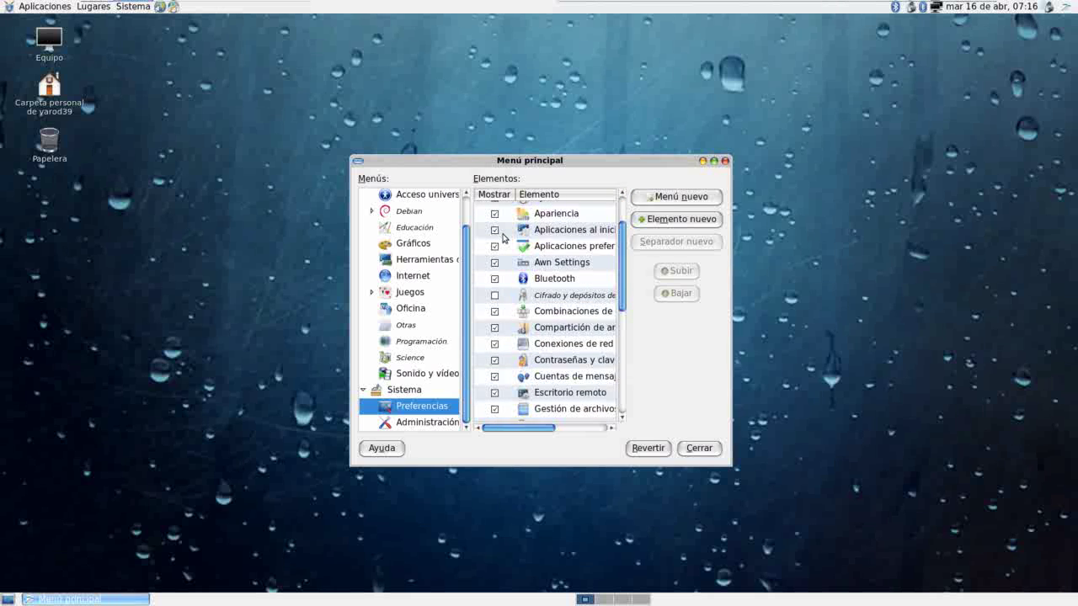
{"action": "scroll", "coordinate": [503, 239], "scroll_direction": "down", "scroll_amount": 1}
{"action": "scroll", "coordinate": [503, 239], "scroll_direction": "down", "scroll_amount": 2}
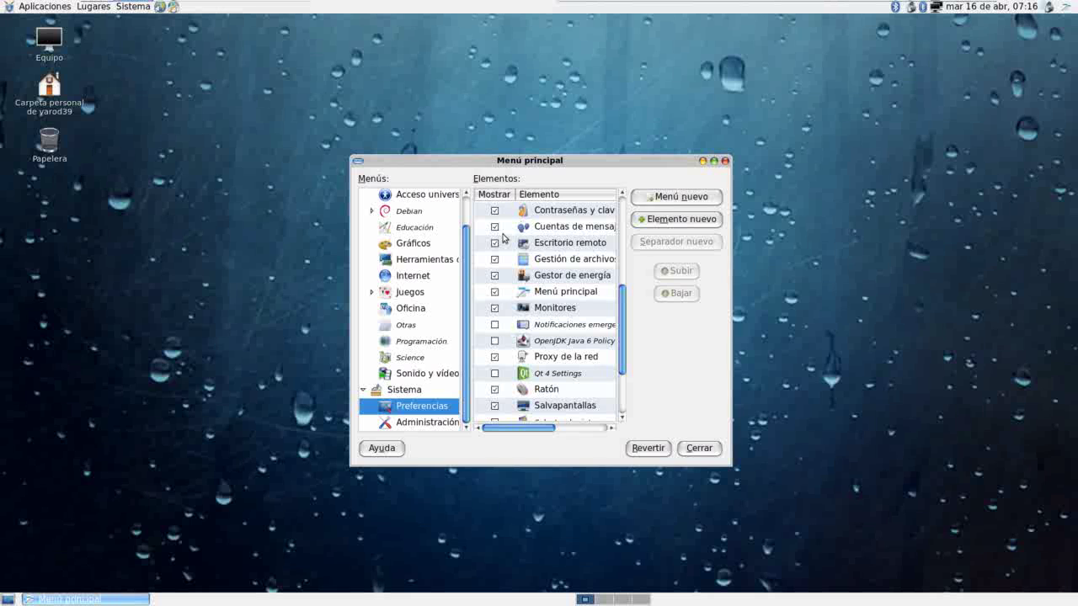
{"action": "scroll", "coordinate": [504, 238], "scroll_direction": "down", "scroll_amount": 2}
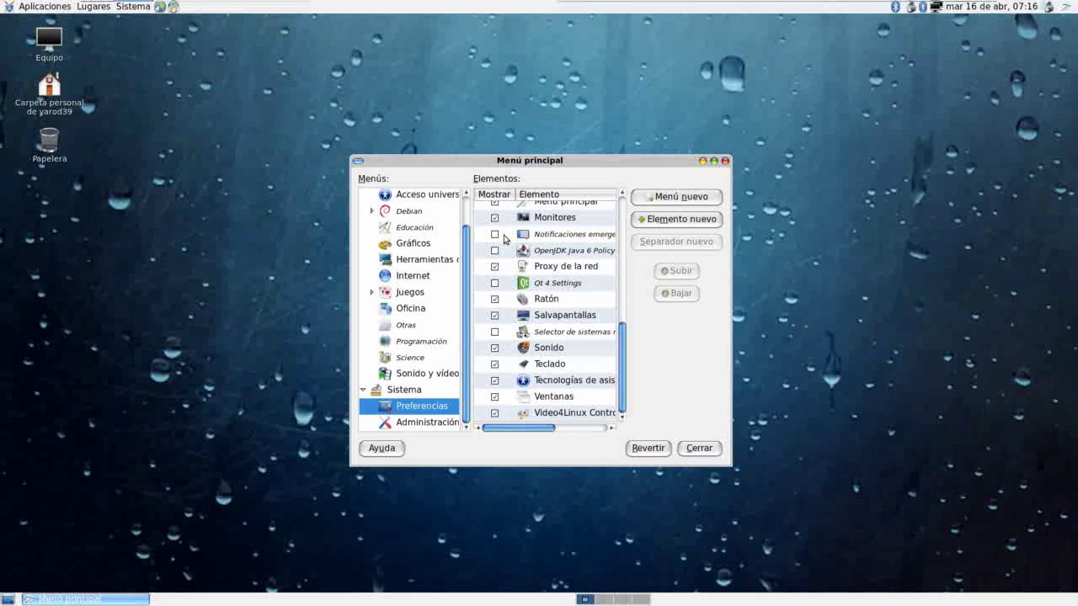
{"action": "scroll", "coordinate": [504, 239], "scroll_direction": "down", "scroll_amount": 1}
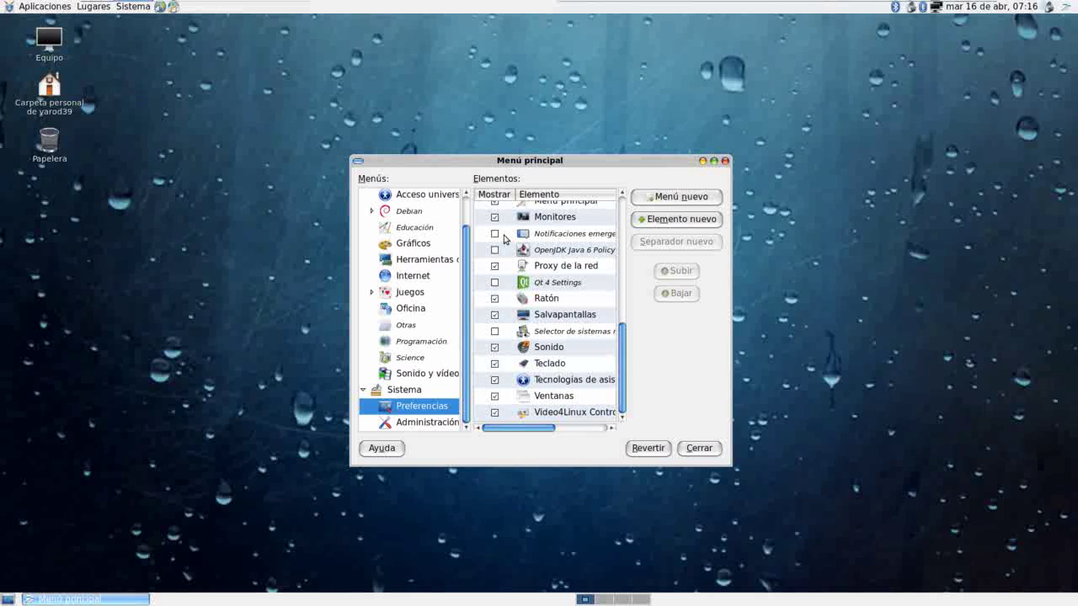
{"action": "scroll", "coordinate": [504, 238], "scroll_direction": "up", "scroll_amount": 3}
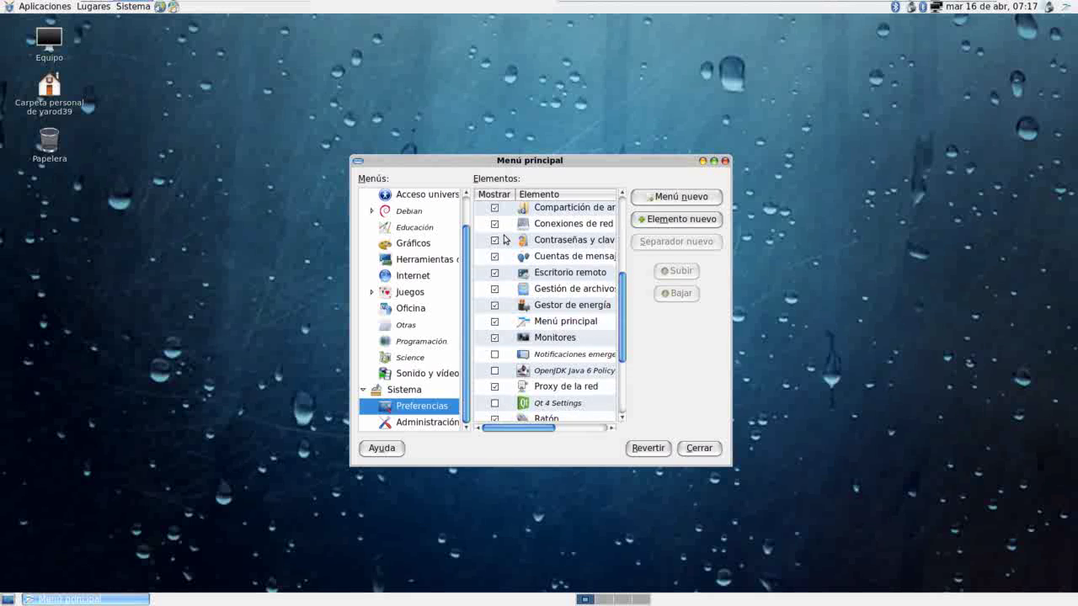
{"action": "scroll", "coordinate": [503, 238], "scroll_direction": "up", "scroll_amount": 2}
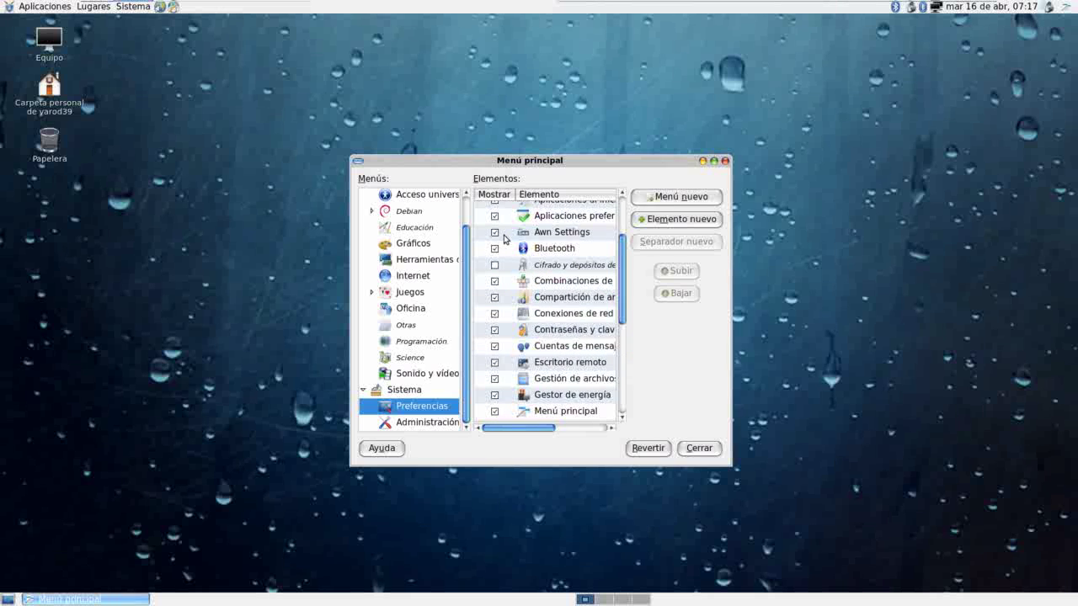
{"action": "scroll", "coordinate": [503, 238], "scroll_direction": "up", "scroll_amount": 2}
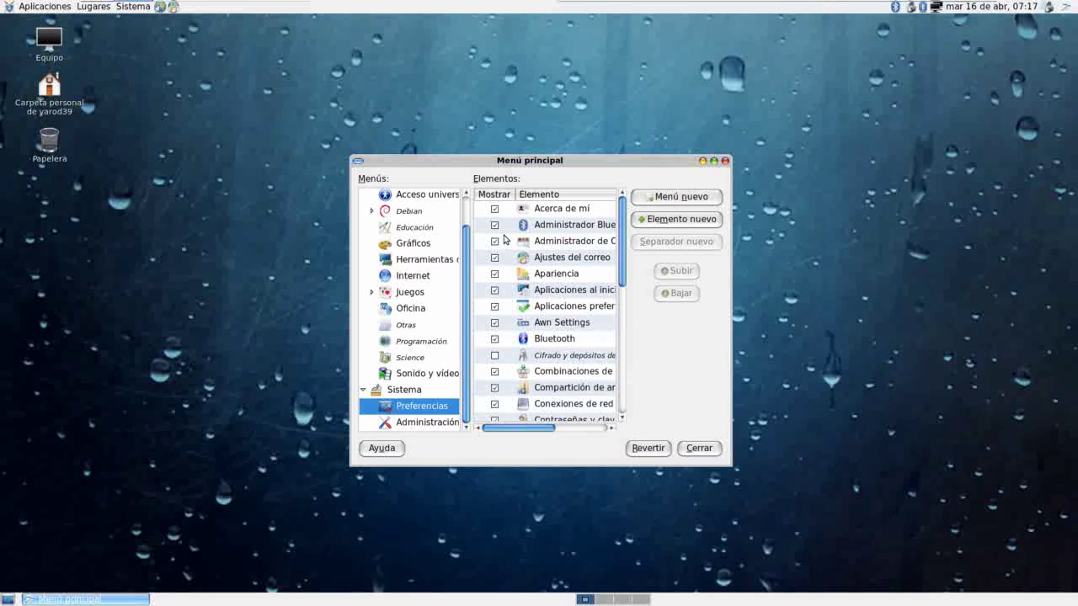
Step: Check the shown and hidden entries of the Administración, Herramientas del sistema and Debian menus
{"action": "left_click", "coordinate": [437, 423]}
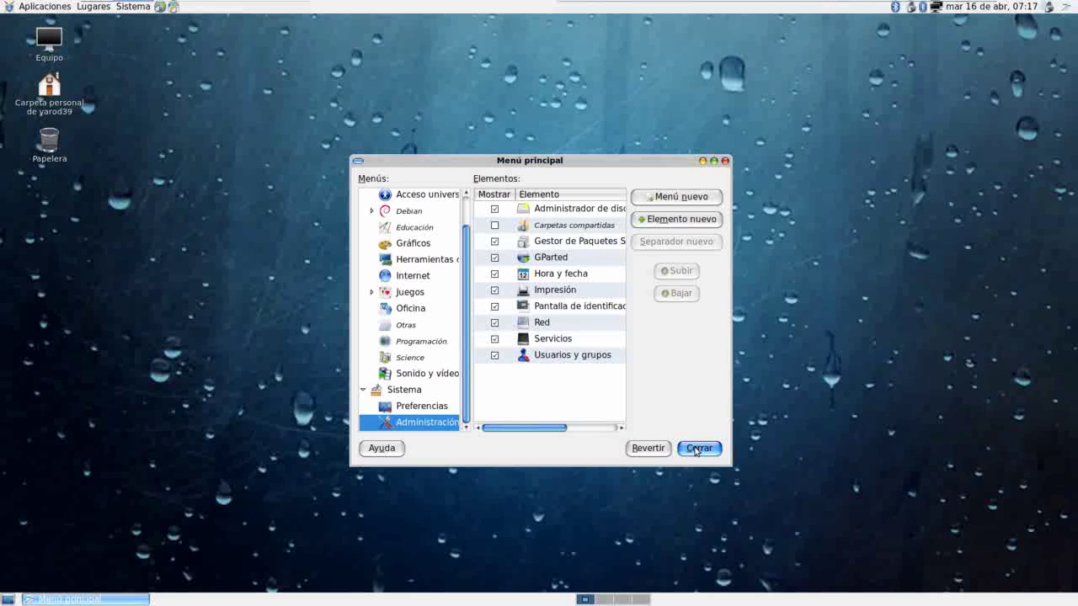
{"action": "left_click", "coordinate": [419, 263]}
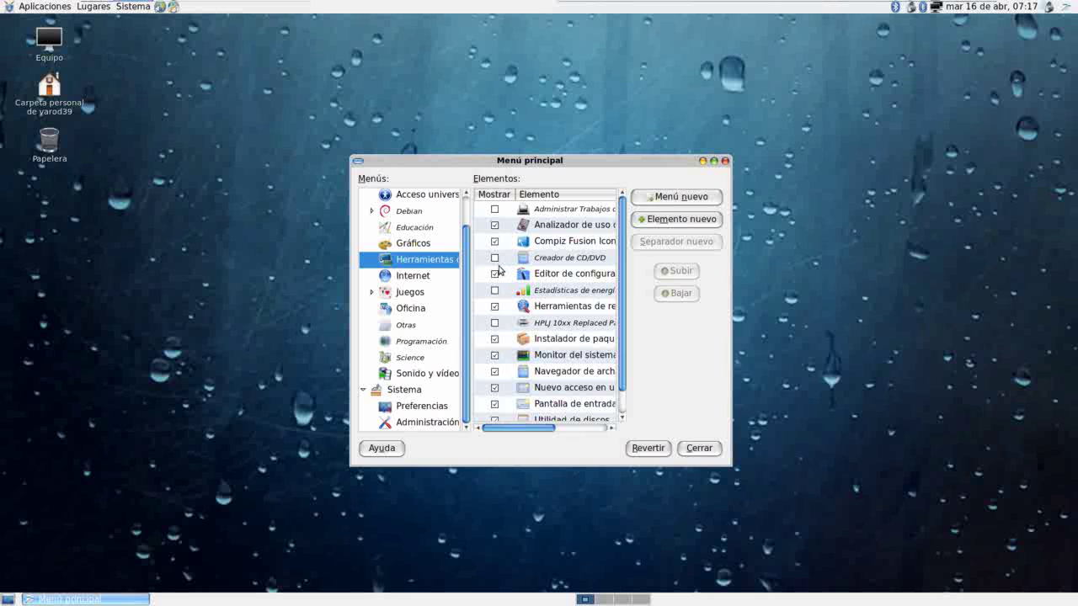
{"action": "scroll", "coordinate": [498, 282], "scroll_direction": "down", "scroll_amount": 1}
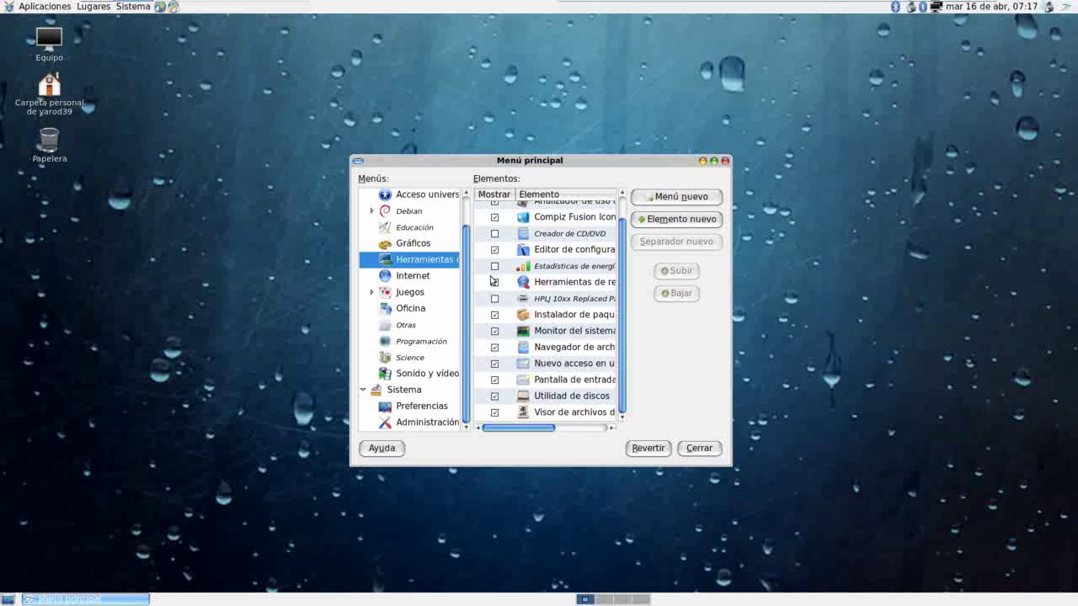
{"action": "left_click", "coordinate": [414, 211]}
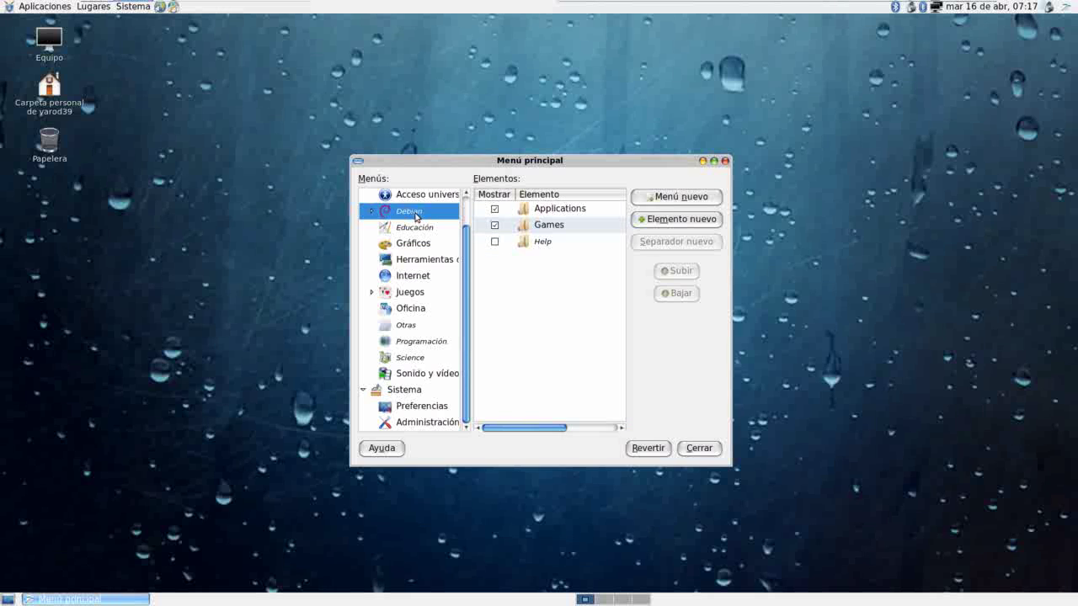
Step: Enable showing the Help entry in the Debian menu, and bring up the Acceso universal entries
{"action": "left_click", "coordinate": [497, 247]}
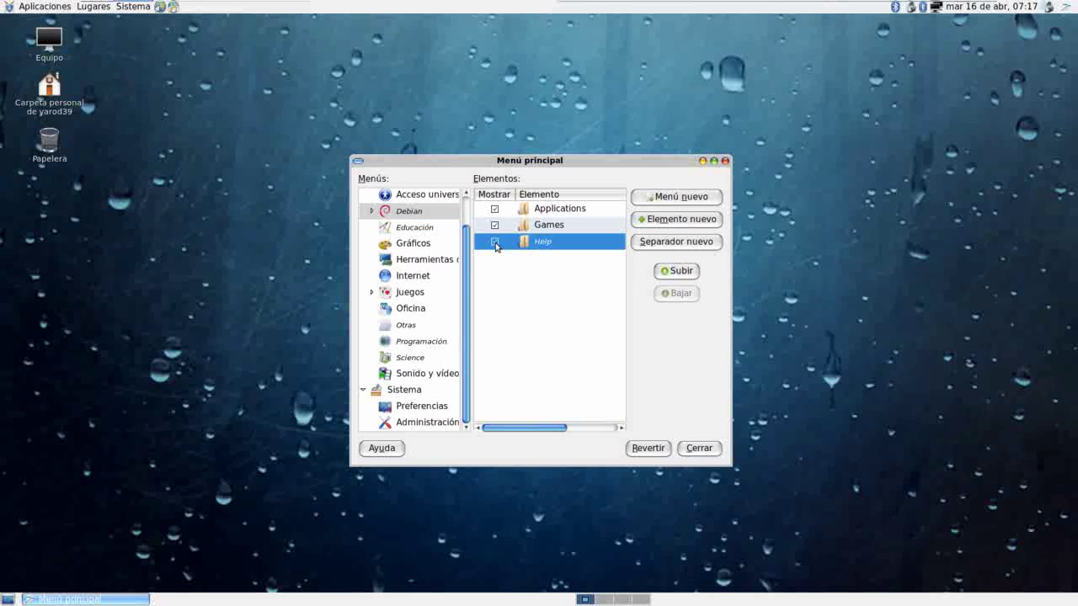
{"action": "left_click", "coordinate": [421, 197]}
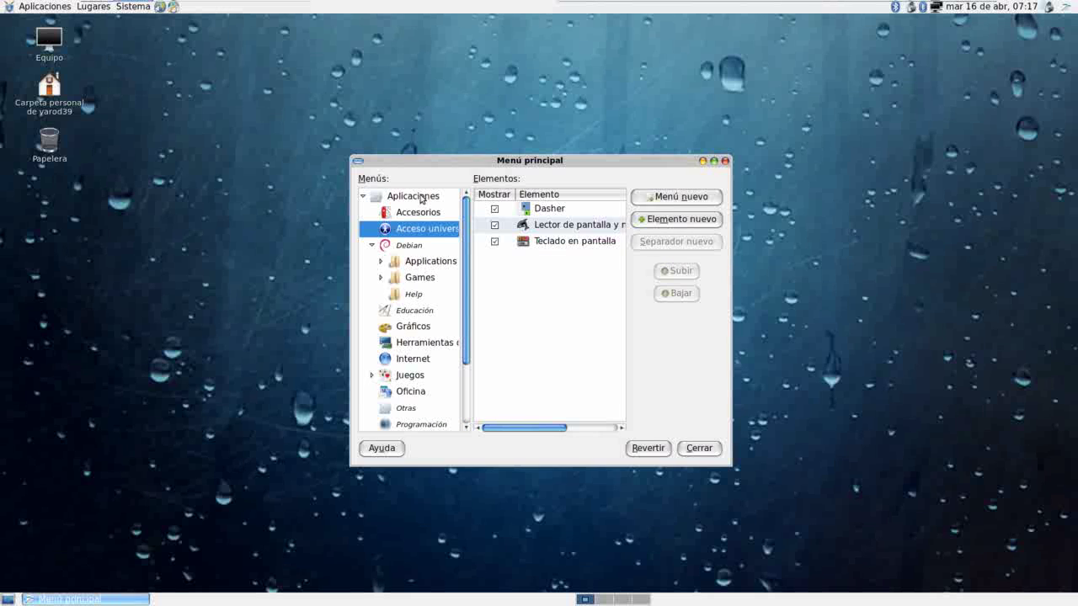
Step: Check the shown and hidden entries of Gráficos, Herramientas del sistema and Internet, and close the menu editor
{"action": "left_click", "coordinate": [419, 310]}
{"action": "left_click", "coordinate": [420, 329]}
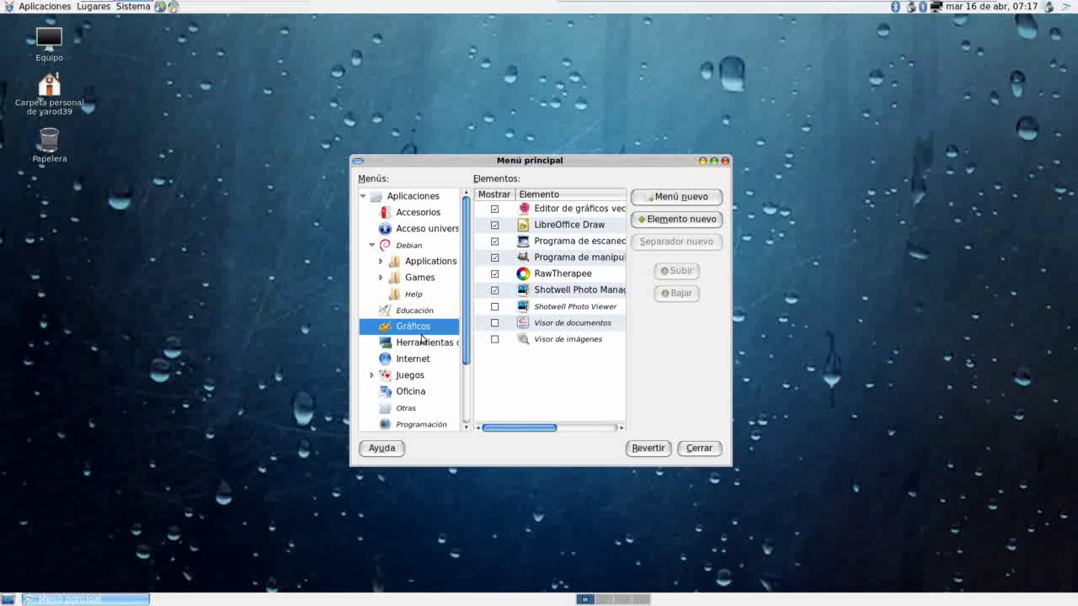
{"action": "left_click", "coordinate": [423, 343]}
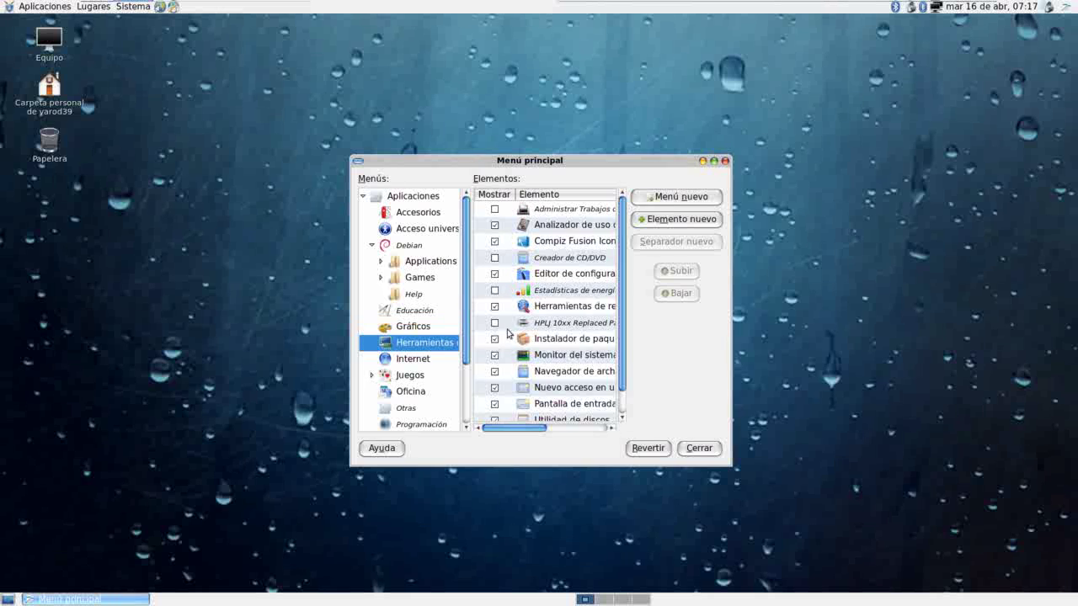
{"action": "scroll", "coordinate": [508, 334], "scroll_direction": "down", "scroll_amount": 1}
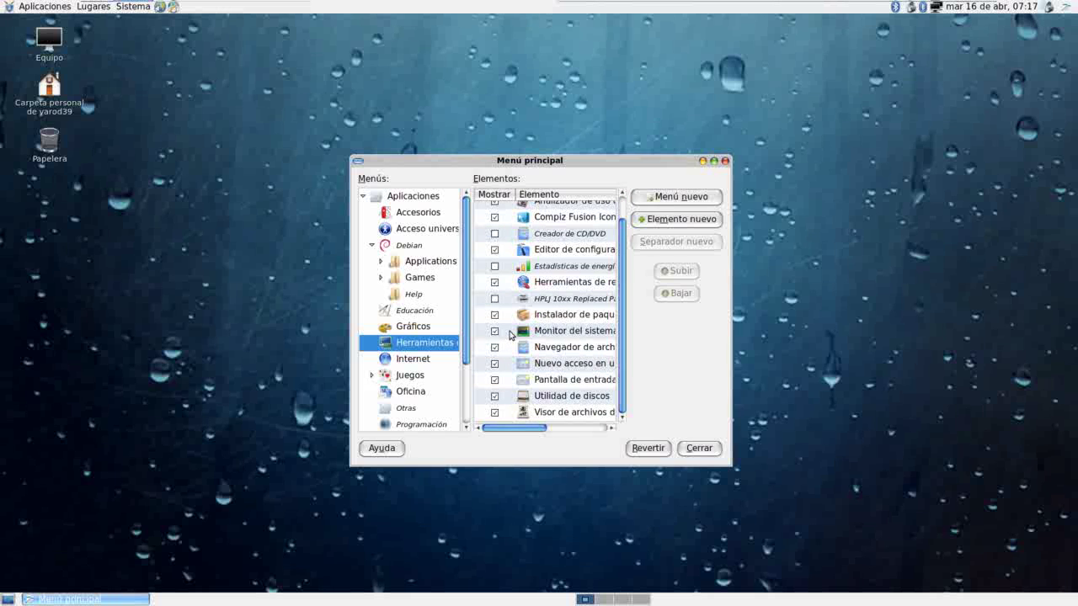
{"action": "left_click", "coordinate": [421, 362]}
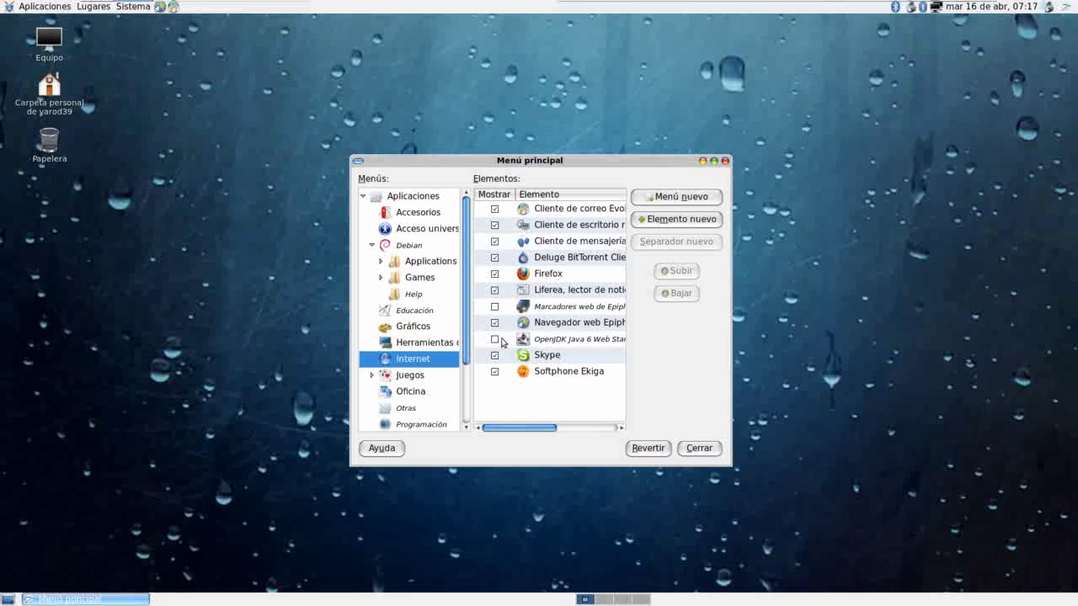
{"action": "left_click", "coordinate": [689, 452]}
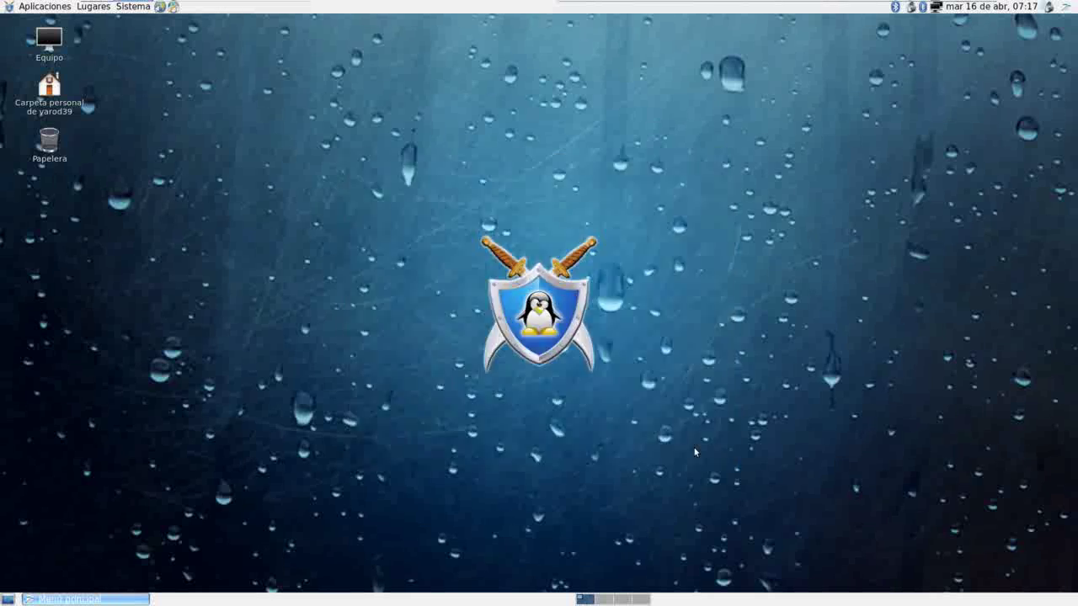
Step: Look through the Vistas, Comportamiento and Visualización settings in the Gestión de archivos preferences, and close them
{"action": "left_click", "coordinate": [38, 13]}
{"action": "mouse_move", "coordinate": [133, 7]}
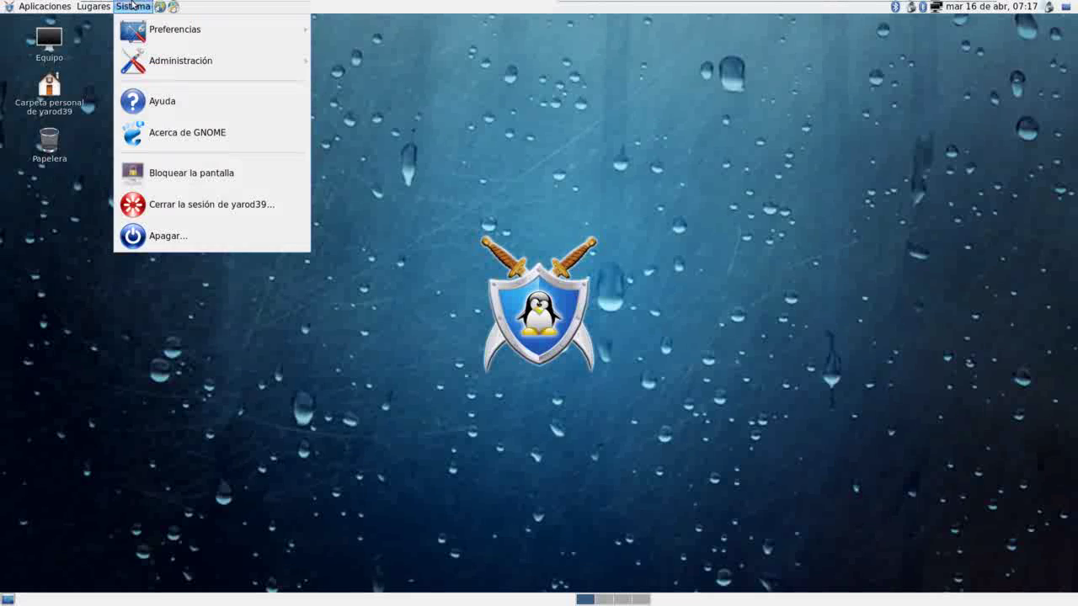
{"action": "key", "text": "Num_Lock"}
{"action": "mouse_move", "coordinate": [137, 35]}
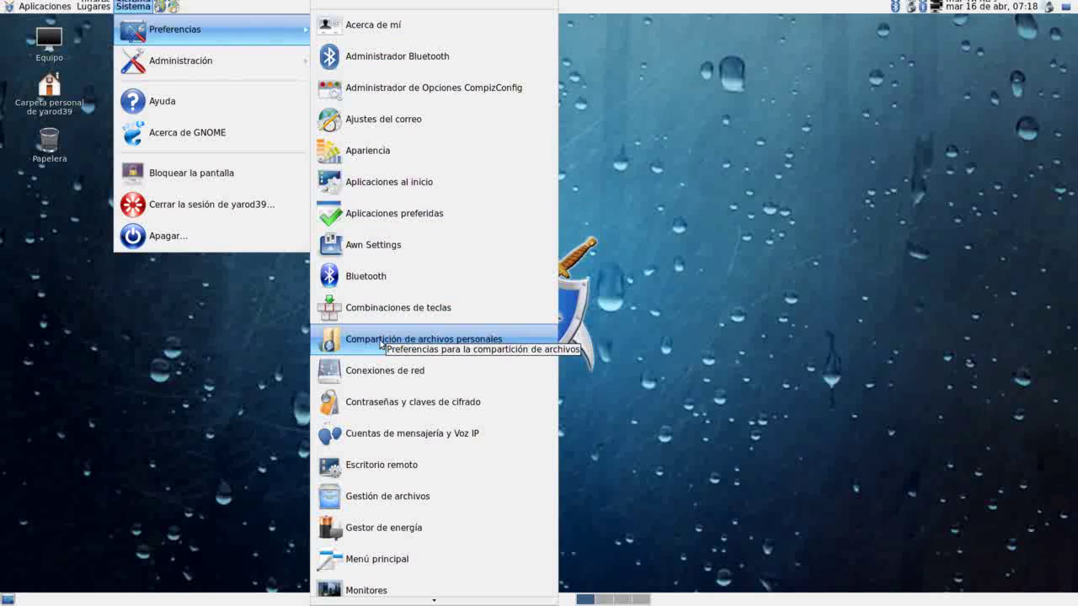
{"action": "left_click", "coordinate": [403, 496]}
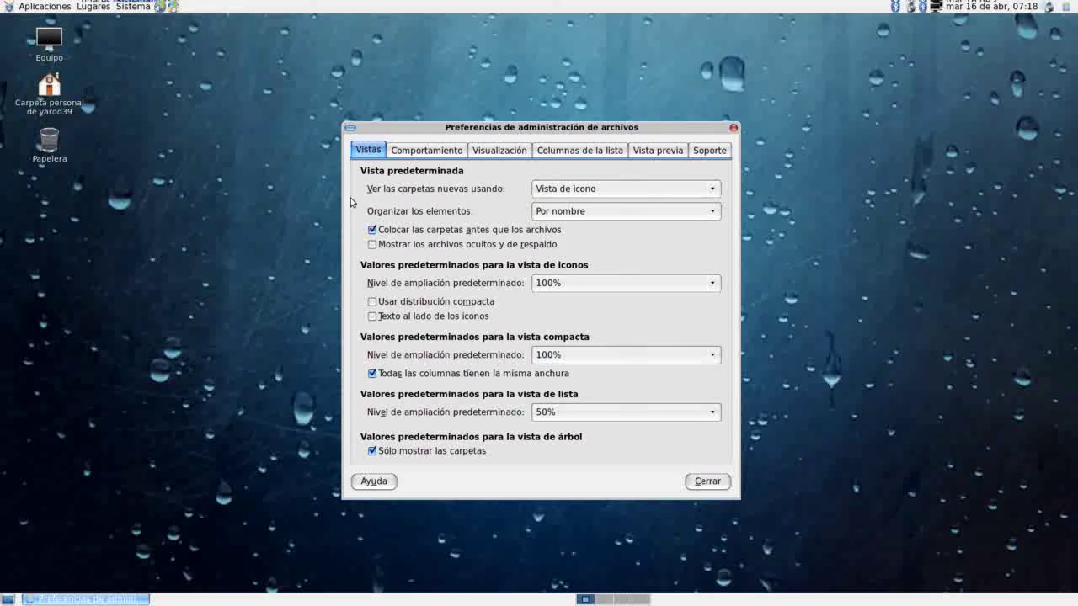
{"action": "left_click", "coordinate": [424, 153]}
{"action": "left_click", "coordinate": [480, 156]}
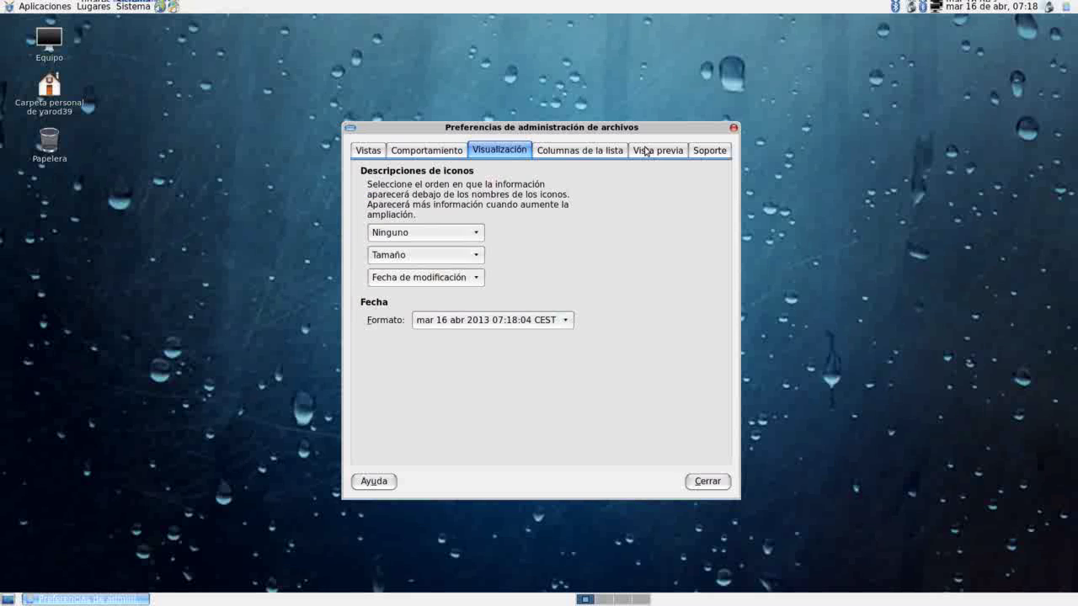
{"action": "left_click", "coordinate": [733, 129]}
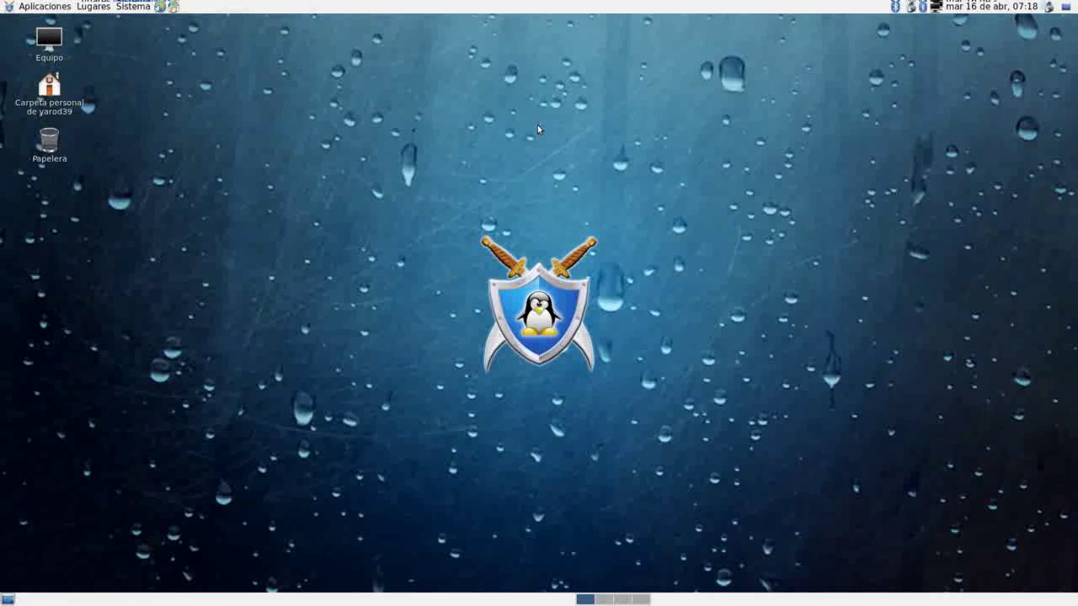
Step: Launch the Gestor de Paquetes from the system administration tools
{"action": "left_click", "coordinate": [135, 7]}
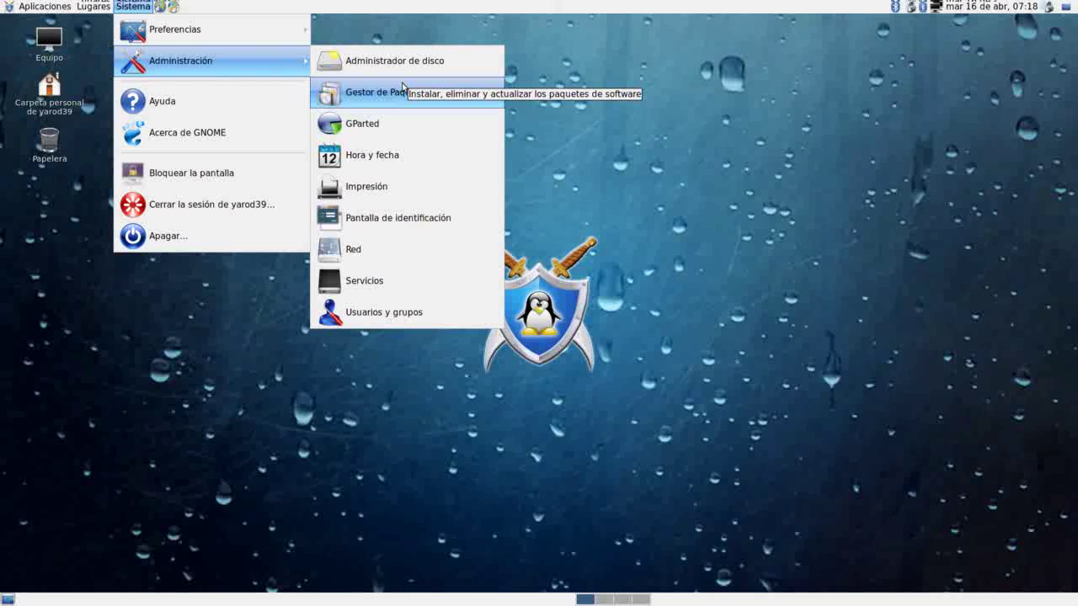
{"action": "left_click", "coordinate": [402, 87]}
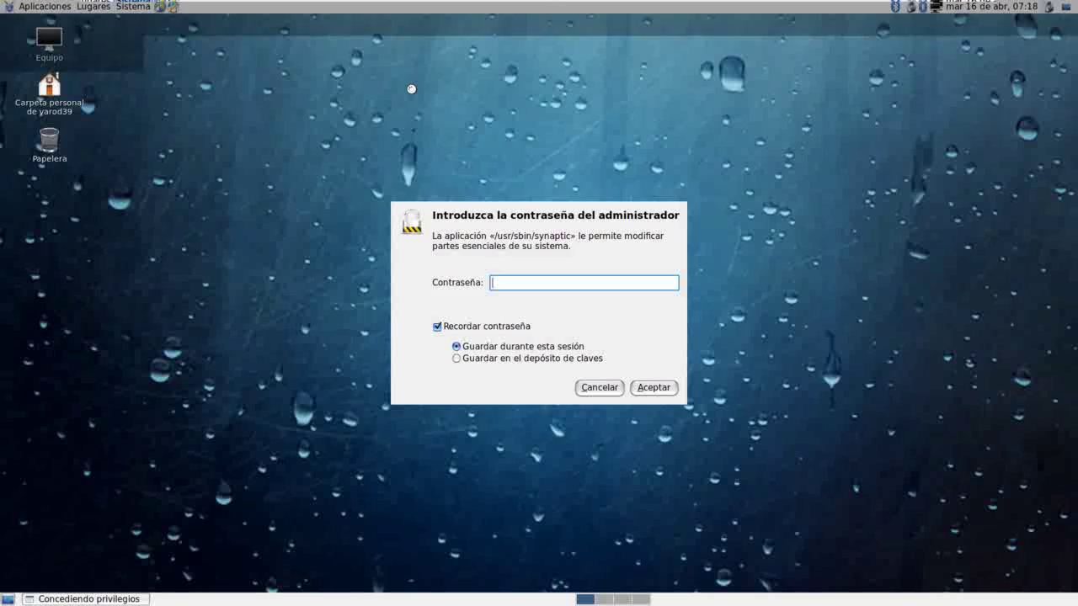
Step: From the Rebellin download page, open the Synergy: First Run Instructions and read Step 2: Repository Configuration
{"action": "type", "text": "ad.html"}
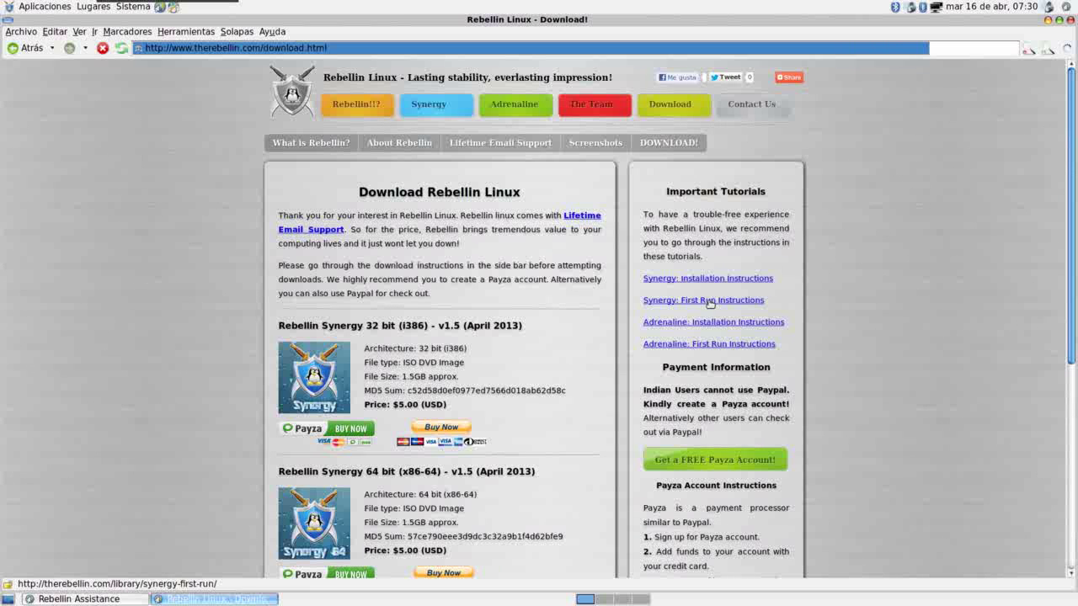
{"action": "left_click", "coordinate": [710, 301]}
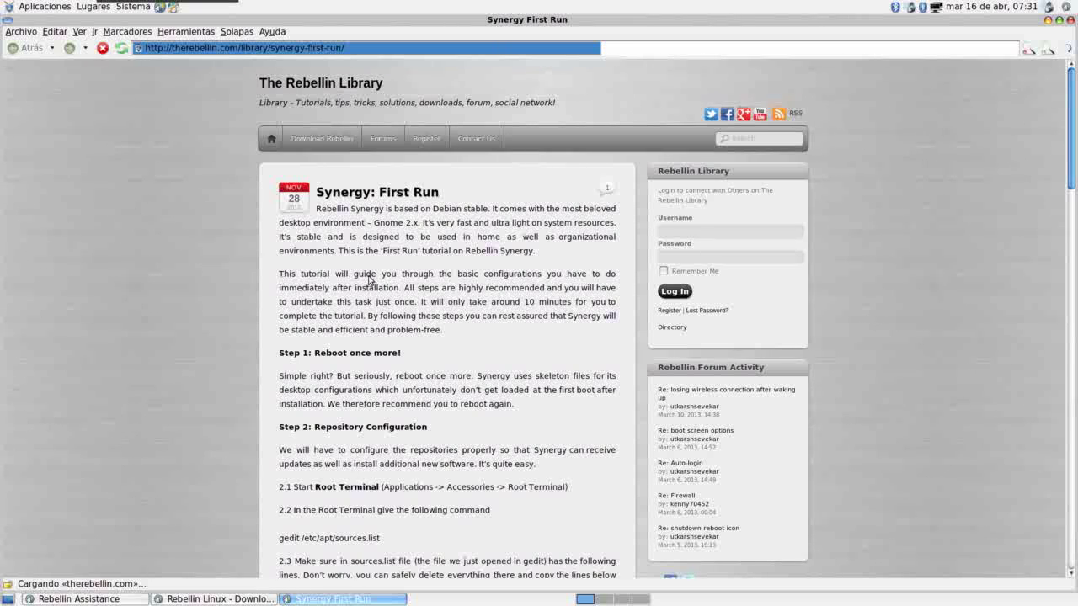
{"action": "scroll", "coordinate": [368, 280], "scroll_direction": "down", "scroll_amount": 1}
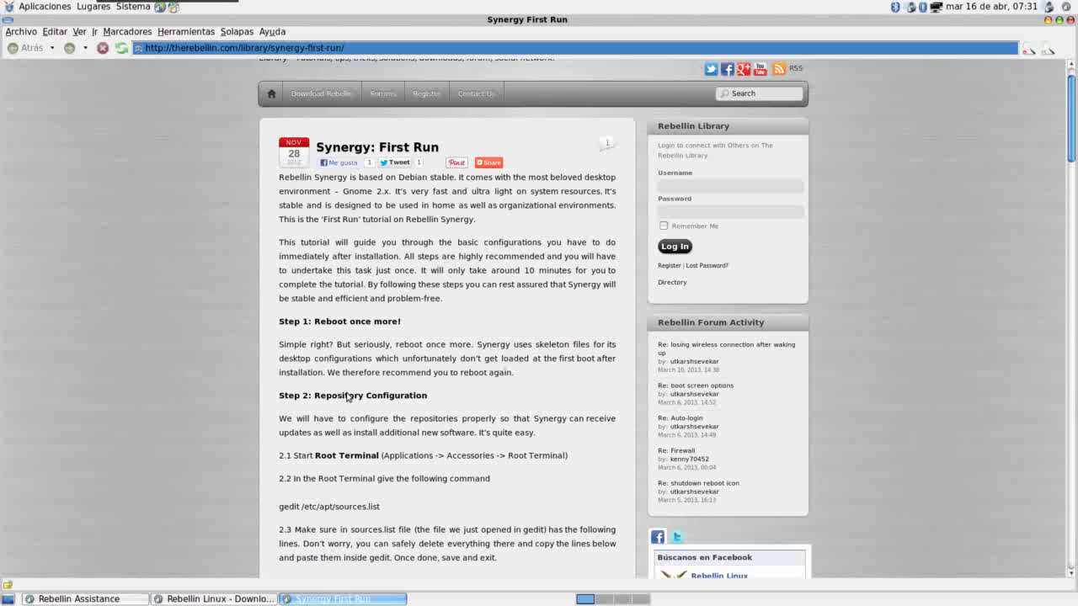
{"action": "scroll", "coordinate": [347, 398], "scroll_direction": "down", "scroll_amount": 4}
{"action": "scroll", "coordinate": [358, 438], "scroll_direction": "down", "scroll_amount": 3}
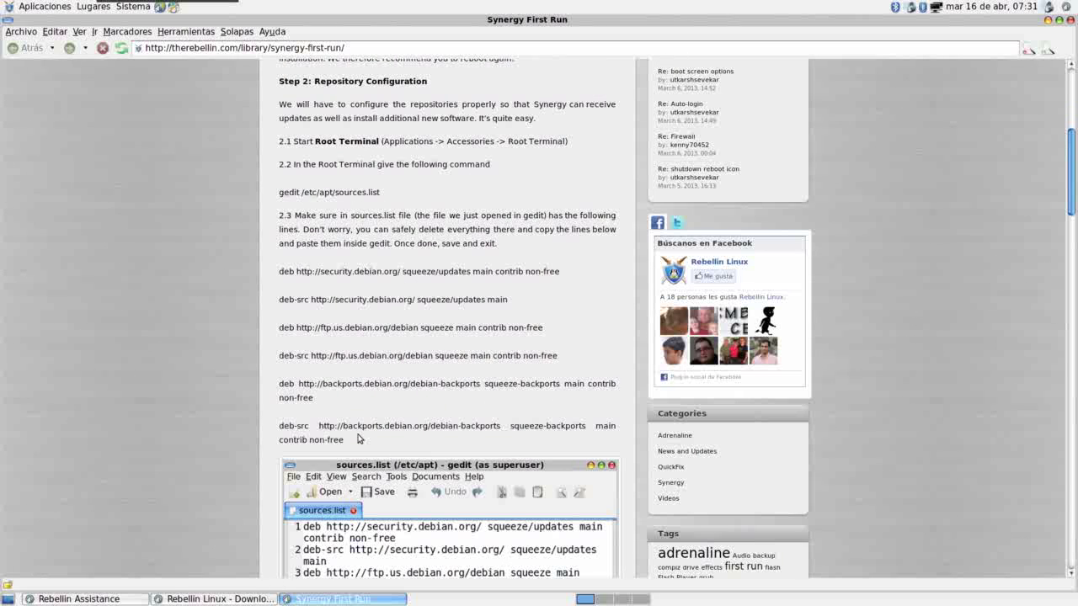
{"action": "scroll", "coordinate": [358, 438], "scroll_direction": "up", "scroll_amount": 1}
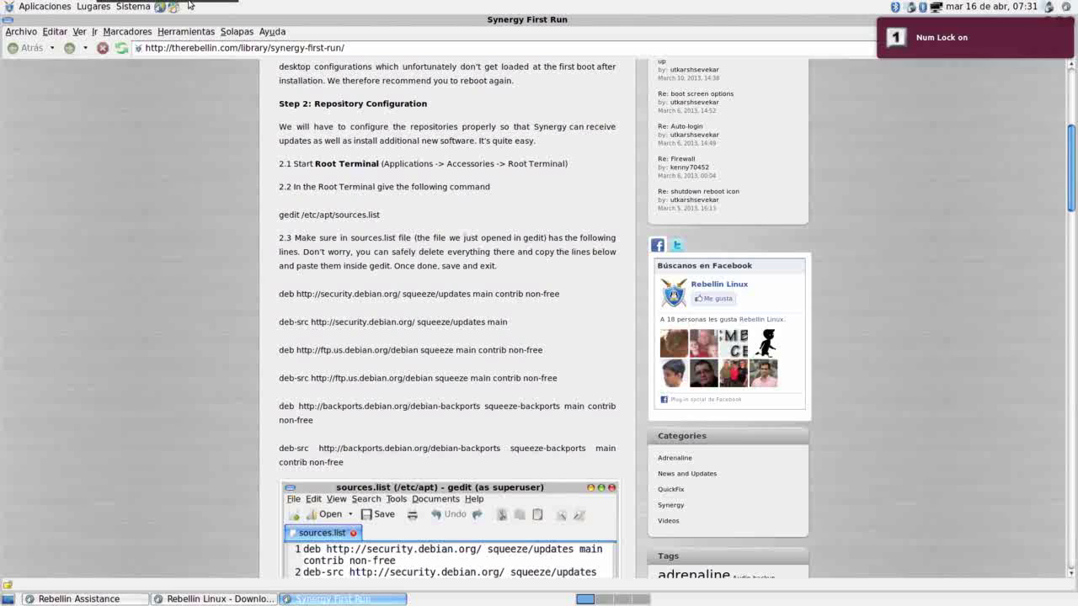
Step: Open a terminal from the Accesorios applications and move its window beside the tutorial's repository lines
{"action": "mouse_move", "coordinate": [139, 4]}
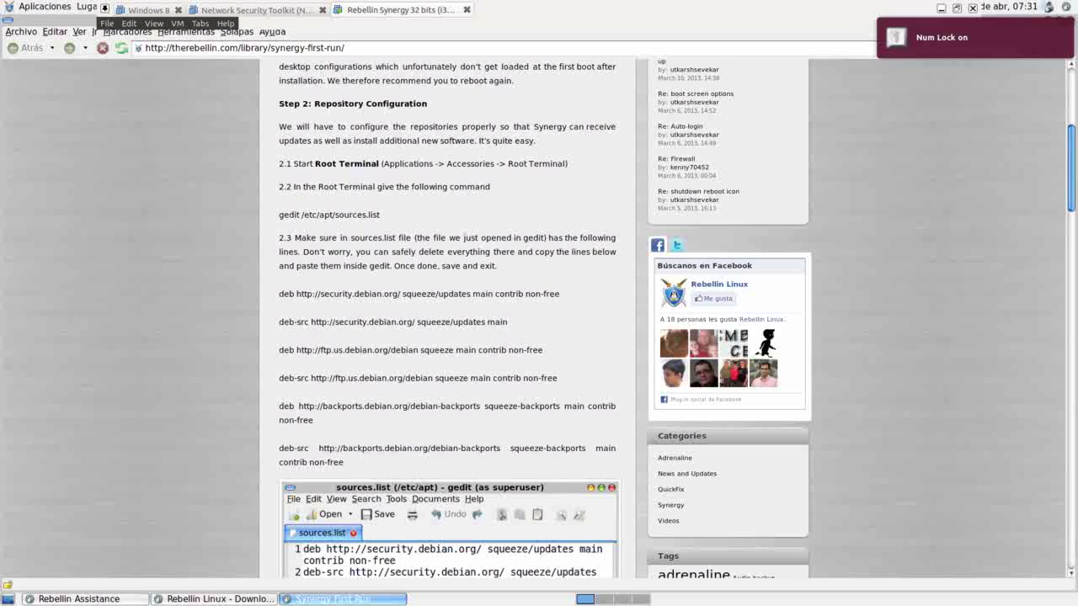
{"action": "mouse_move", "coordinate": [194, 4]}
{"action": "left_click", "coordinate": [133, 7]}
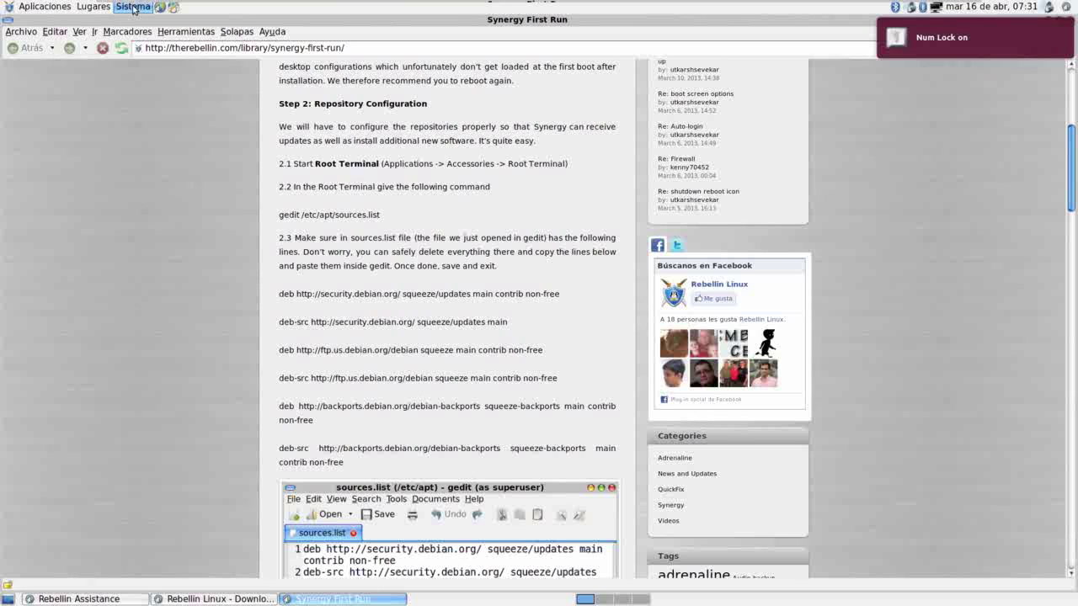
{"action": "mouse_move", "coordinate": [140, 32]}
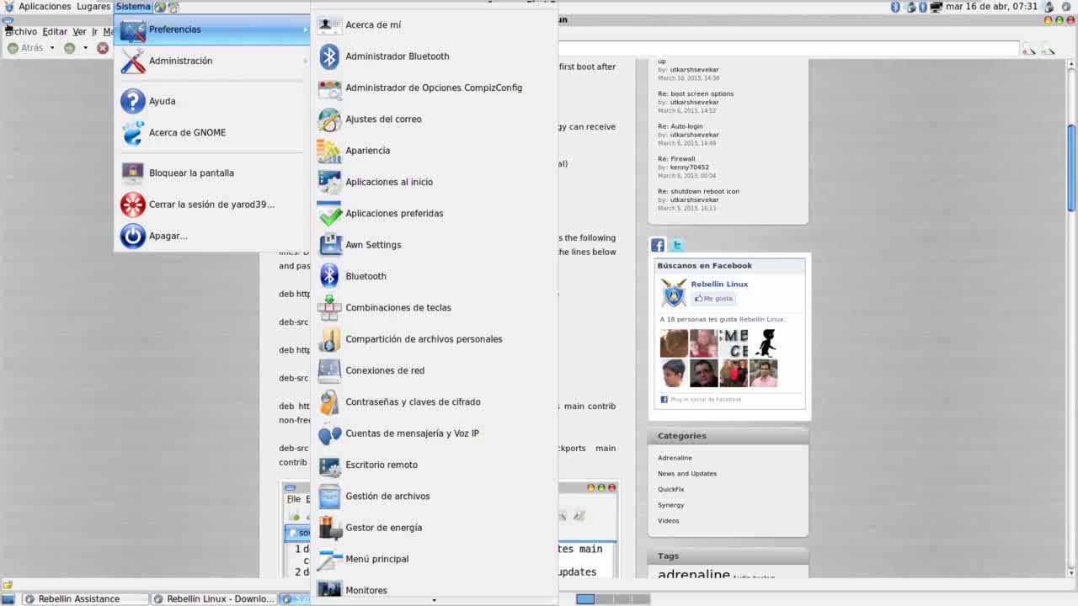
{"action": "mouse_move", "coordinate": [38, 10]}
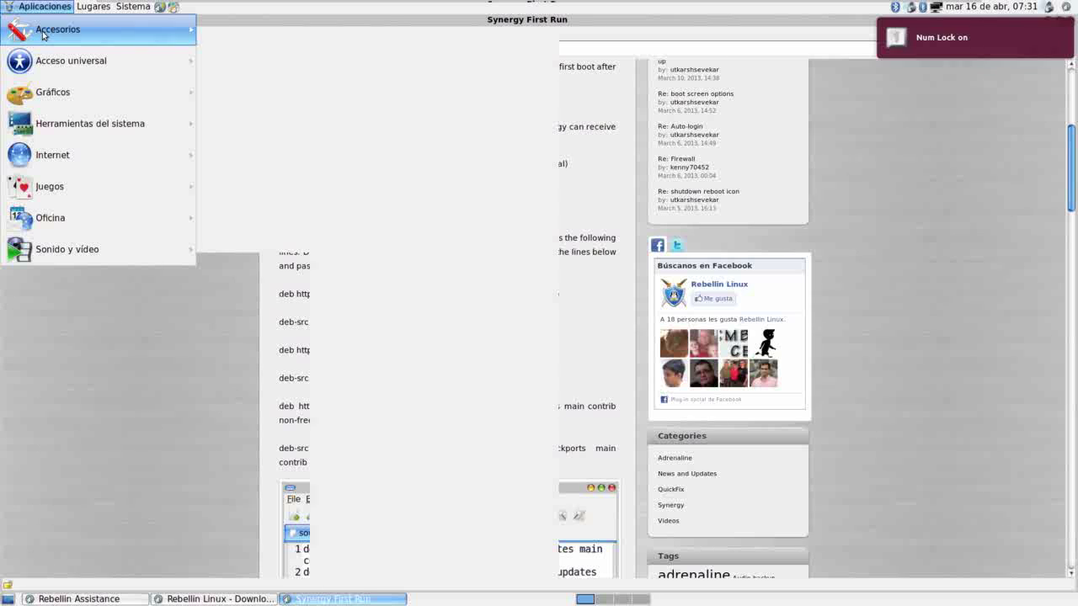
{"action": "mouse_move", "coordinate": [42, 30]}
{"action": "left_click", "coordinate": [250, 316]}
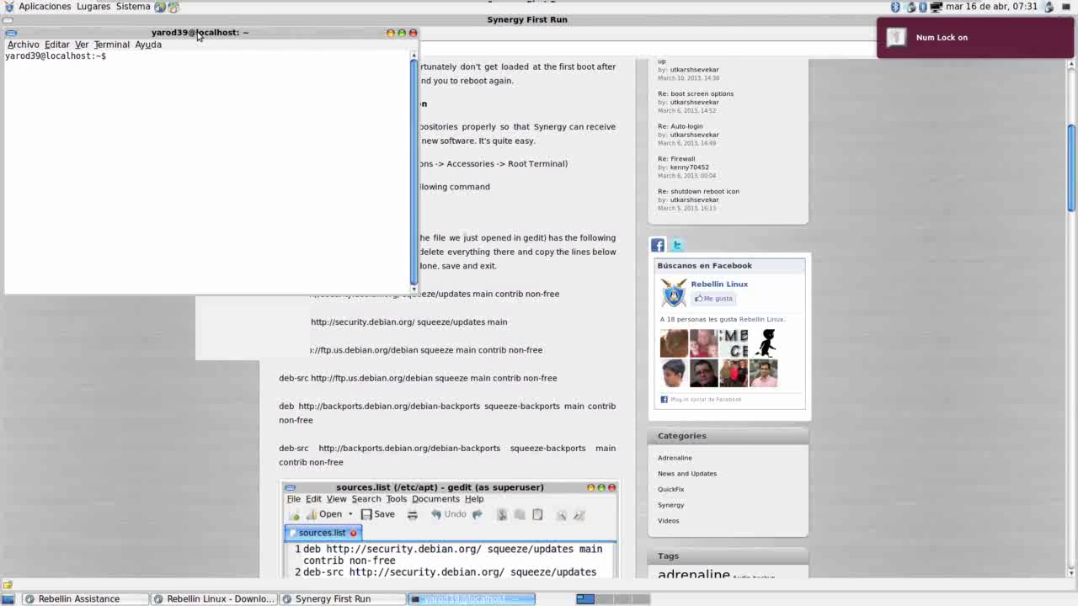
{"action": "left_click_drag", "start_coordinate": [198, 36], "coordinate": [849, 174]}
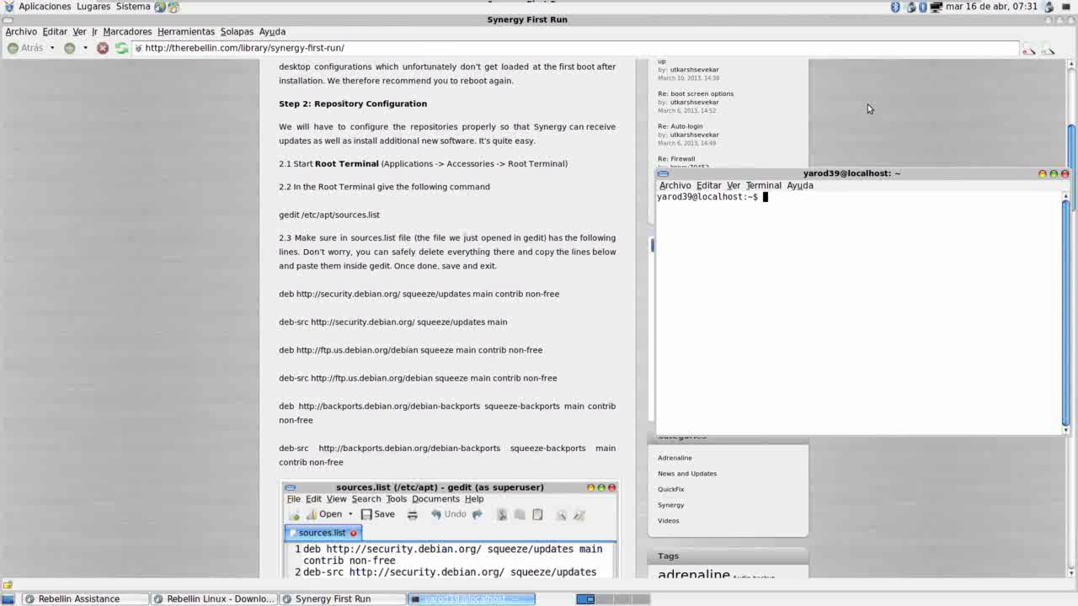
Step: Switch the terminal to the root account with su, entering the administrator password
{"action": "type", "text": "su"}
{"action": "key", "text": "Return"}
{"action": "key", "text": "Return"}
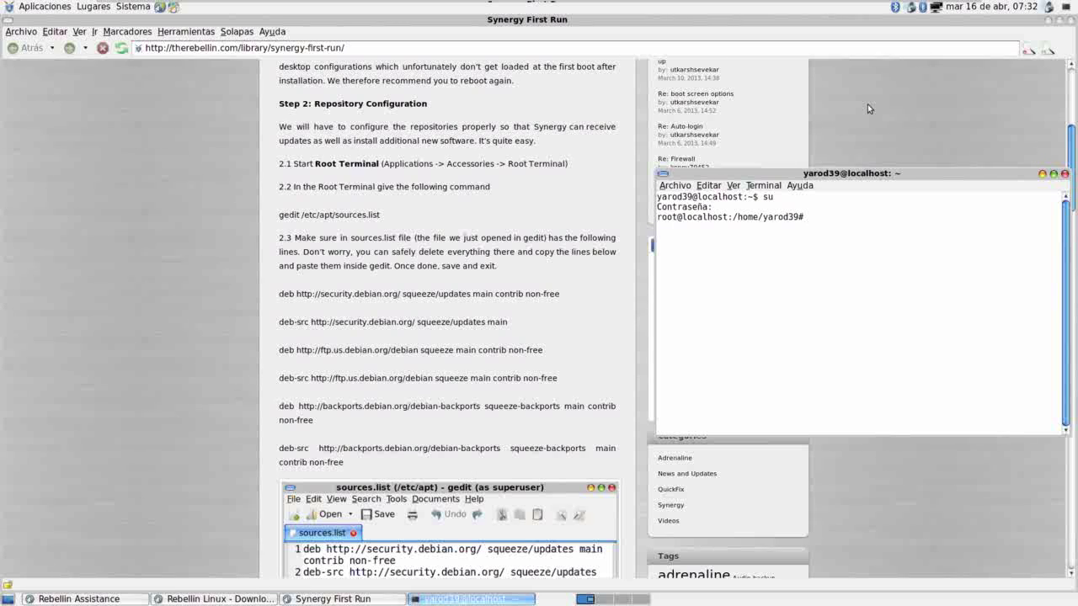
Step: Open /etc/apt/sources.list in gedit as root and move the editor window clear of the tutorial's repository lines
{"action": "type", "text": "gedit /etc/apt/sources"}
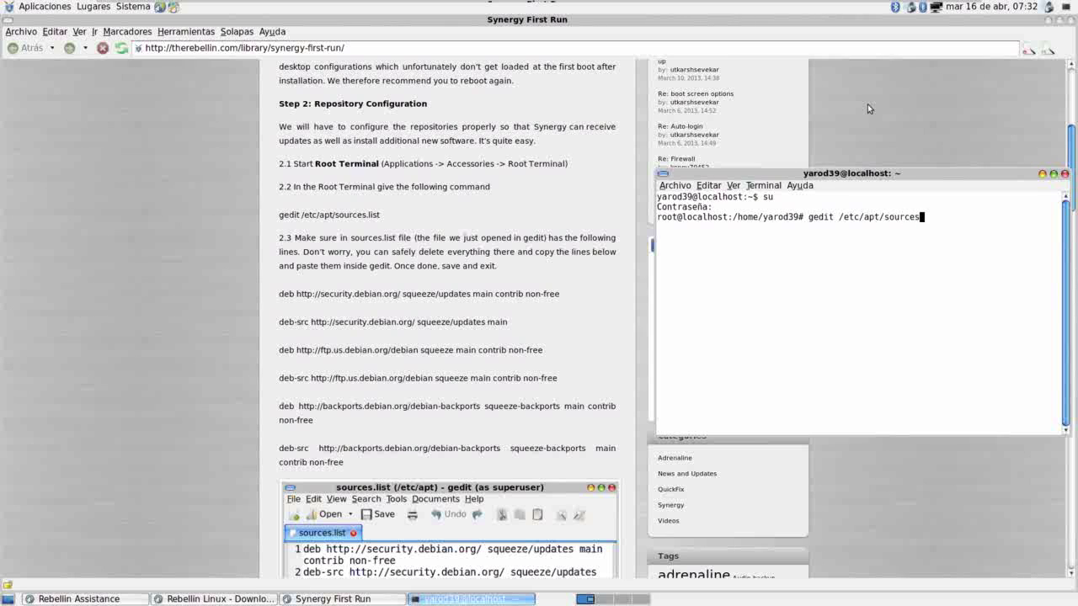
{"action": "type", "text": ".list"}
{"action": "key", "text": "Return"}
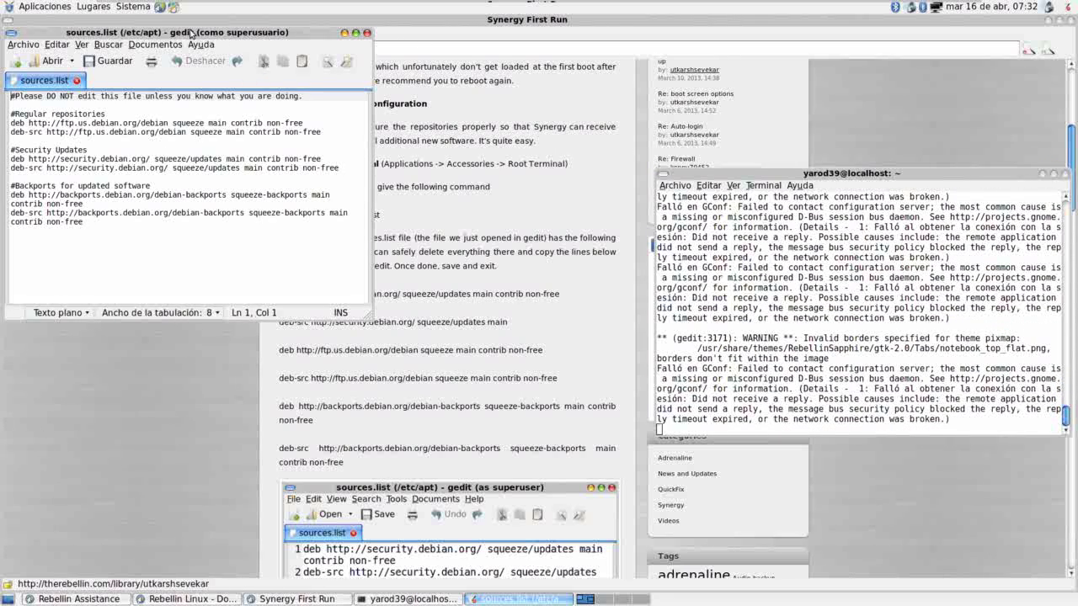
{"action": "left_click_drag", "start_coordinate": [191, 32], "coordinate": [872, 100]}
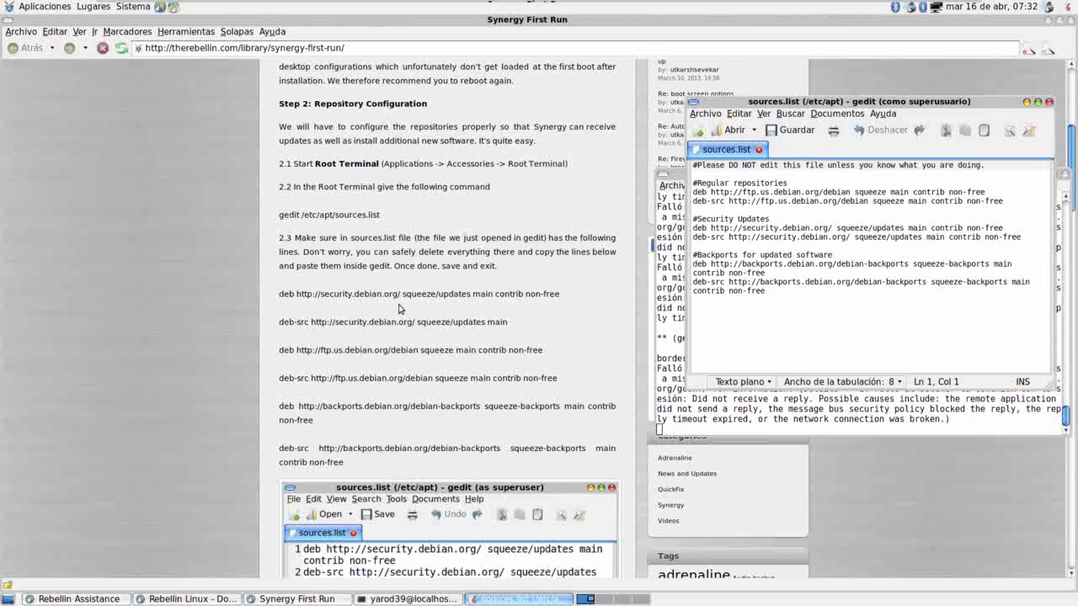
Step: Copy the tutorial's repository lines for sources.list, including the security.debian.org squeeze/updates deb line and the squeeze-backports deb line
{"action": "left_click", "coordinate": [364, 294]}
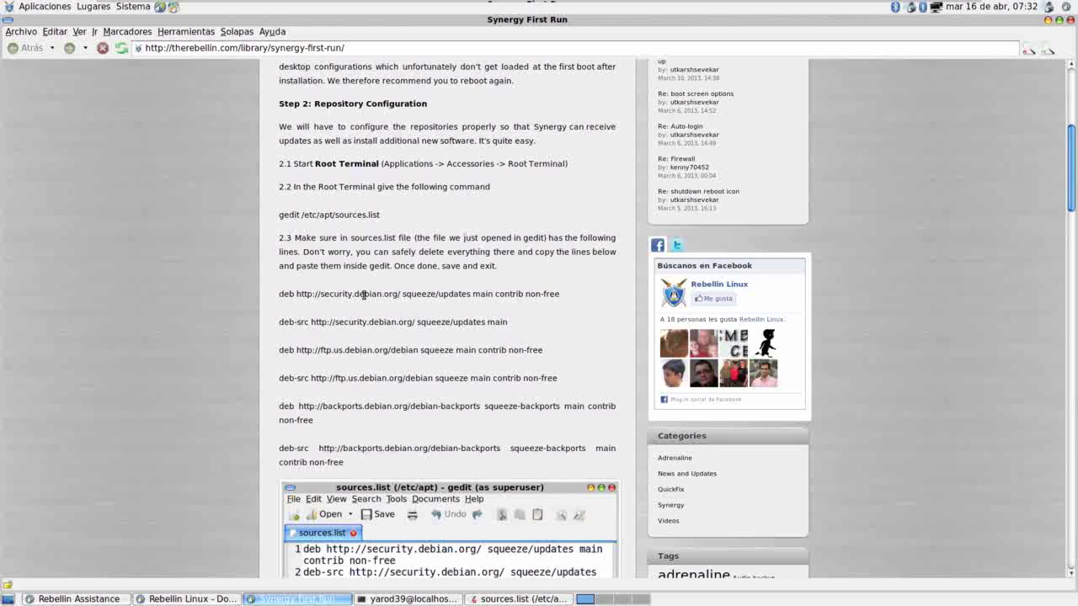
{"action": "triple_click", "coordinate": [364, 294]}
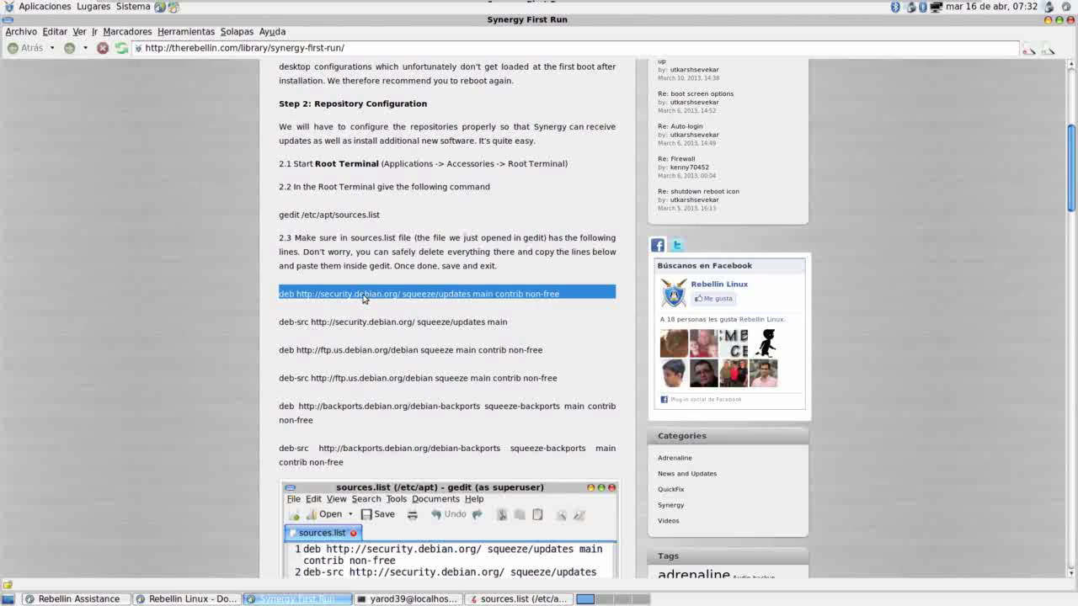
{"action": "right_click", "coordinate": [364, 298]}
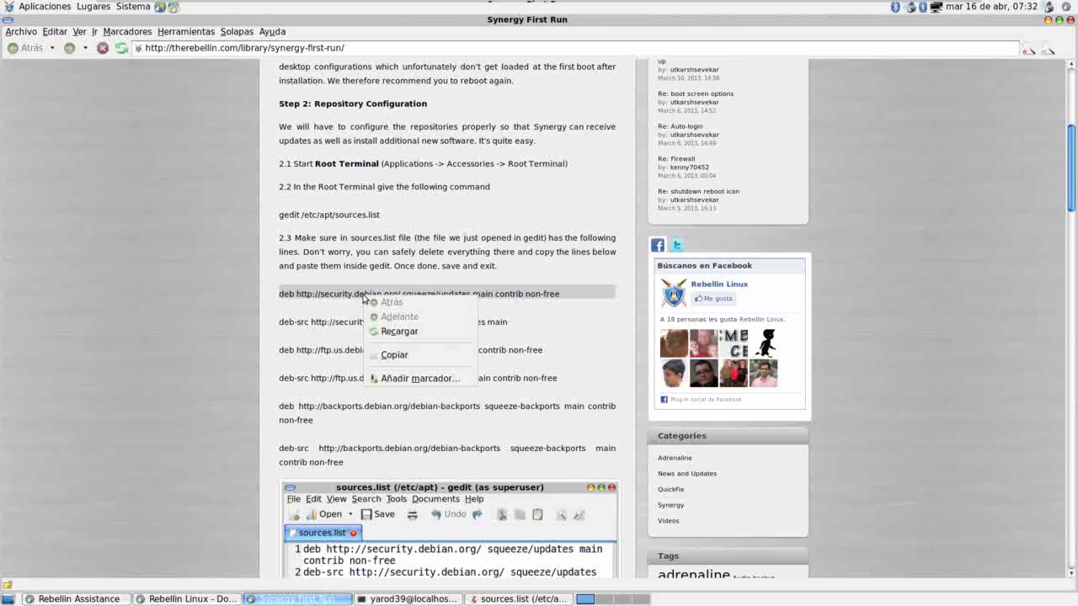
{"action": "left_click", "coordinate": [395, 356]}
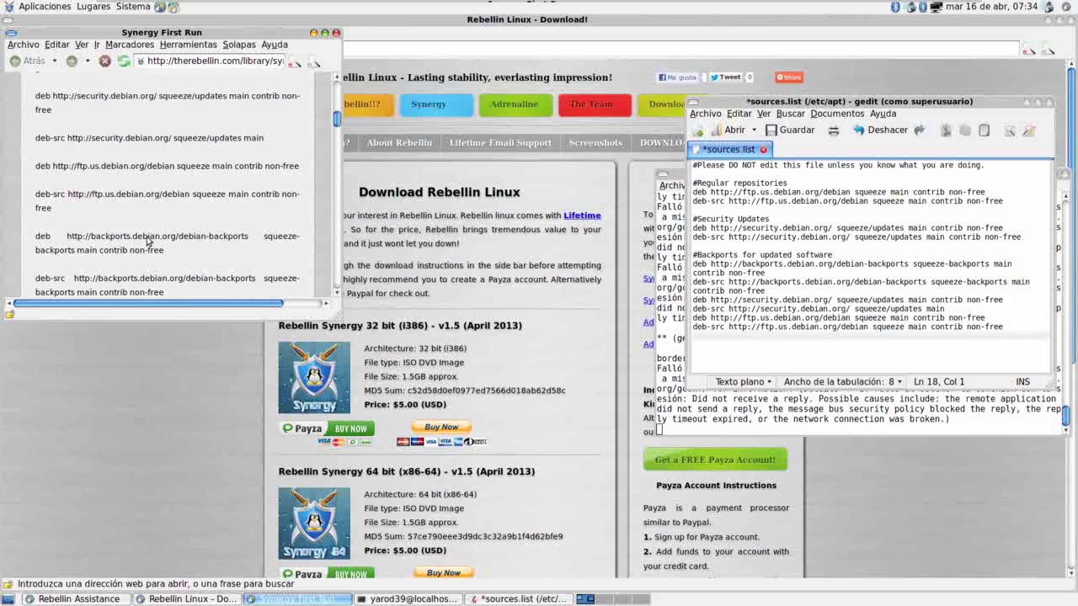
{"action": "right_click", "coordinate": [148, 242]}
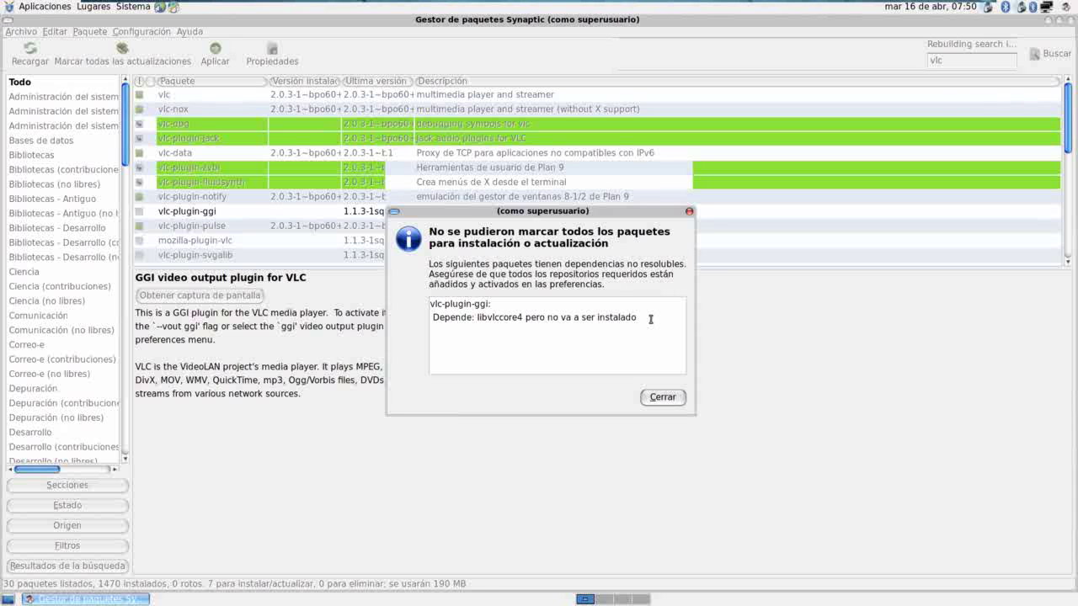
Step: Dismiss the unresolved dependencies notice for the vlc-plugin-ggi package in Synaptic
{"action": "left_click", "coordinate": [662, 397]}
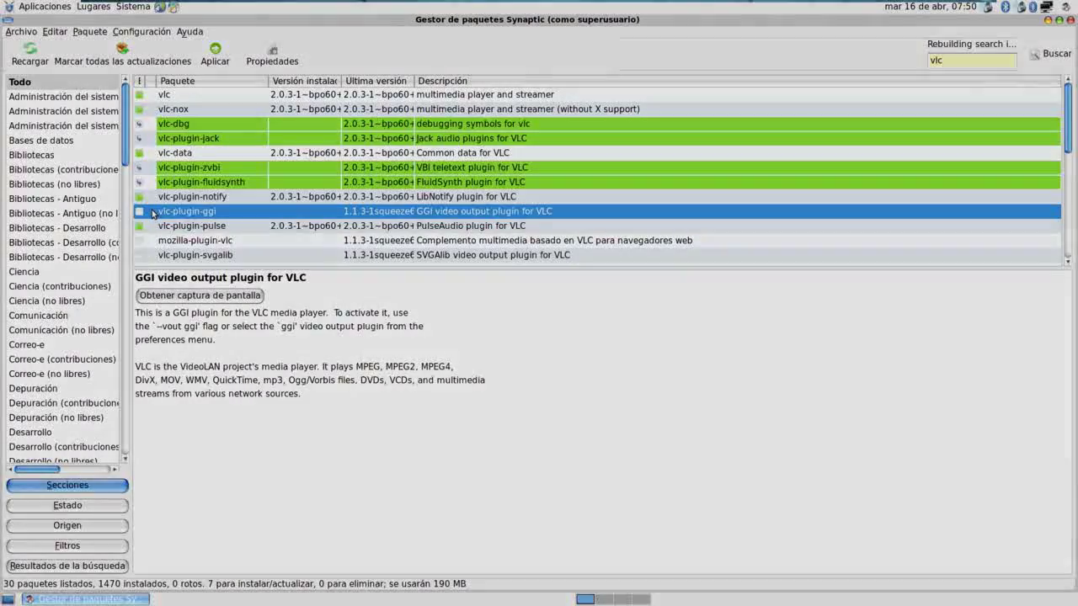
Step: Install the marked VLC packages, including the debugging symbols and the Jack, VBI teletext and FluidSynth plugins, and close Synaptic
{"action": "left_click", "coordinate": [153, 213]}
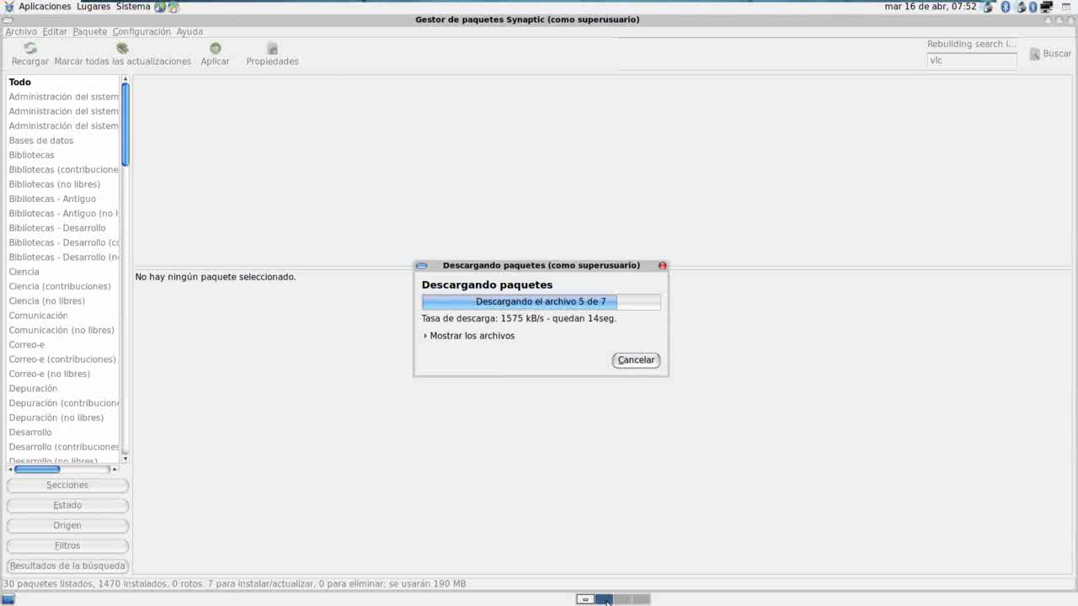
{"action": "left_click", "coordinate": [586, 600]}
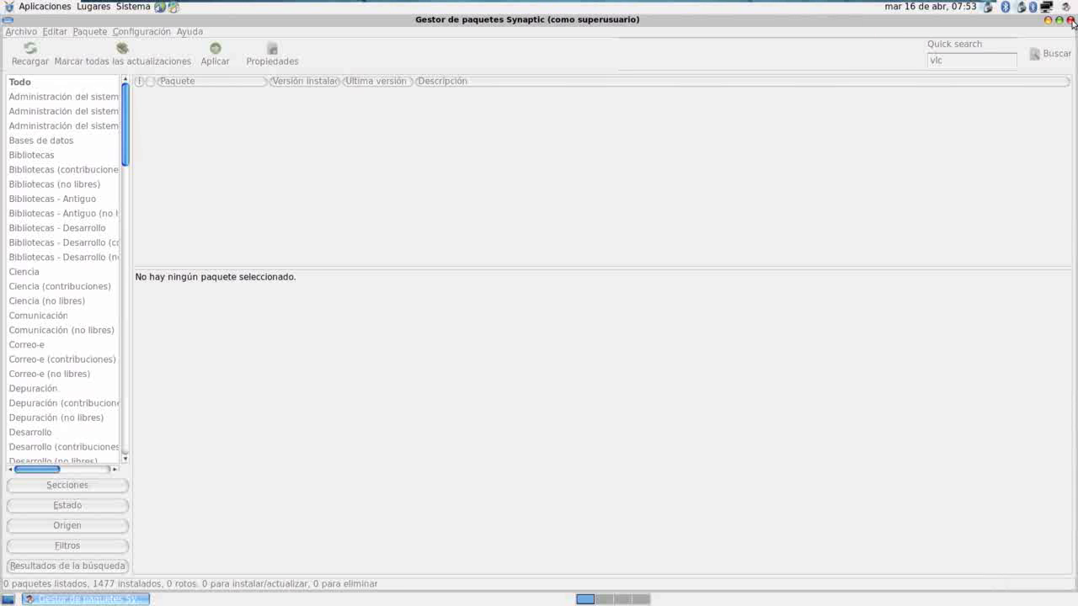
{"action": "left_click", "coordinate": [1071, 20]}
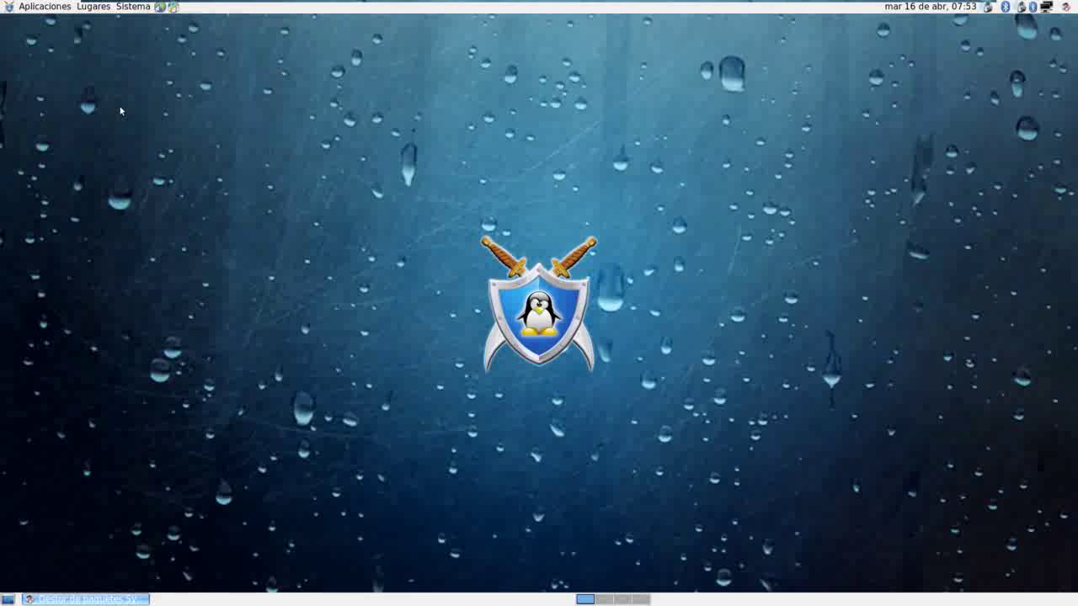
Step: Examine the installed applications in the Gráficos, Sonido y vídeo, Acceso universal and Accesorios categories
{"action": "left_click", "coordinate": [47, 7]}
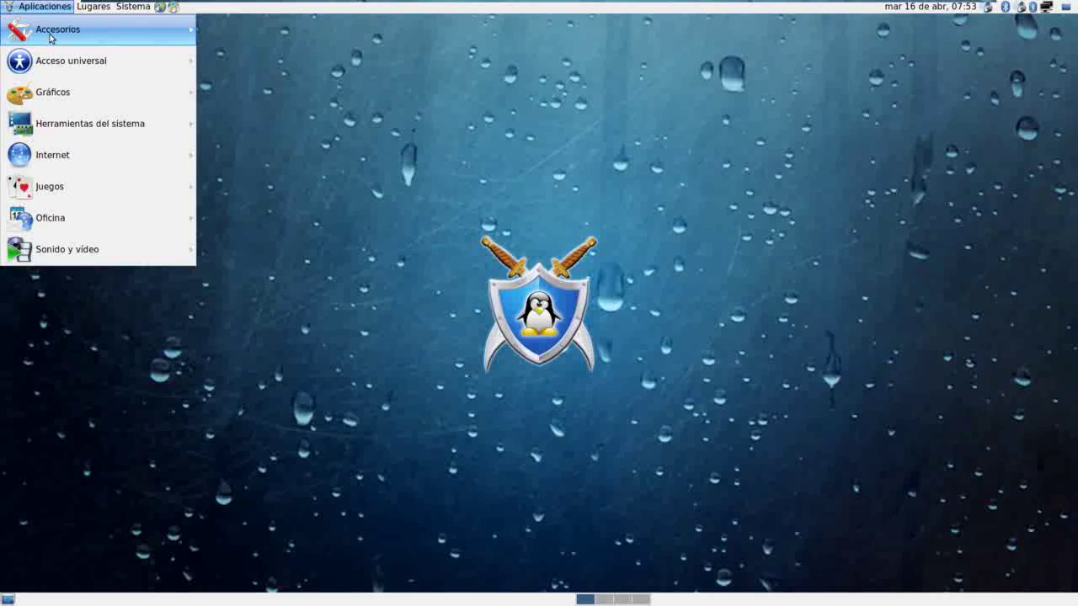
{"action": "mouse_move", "coordinate": [71, 92]}
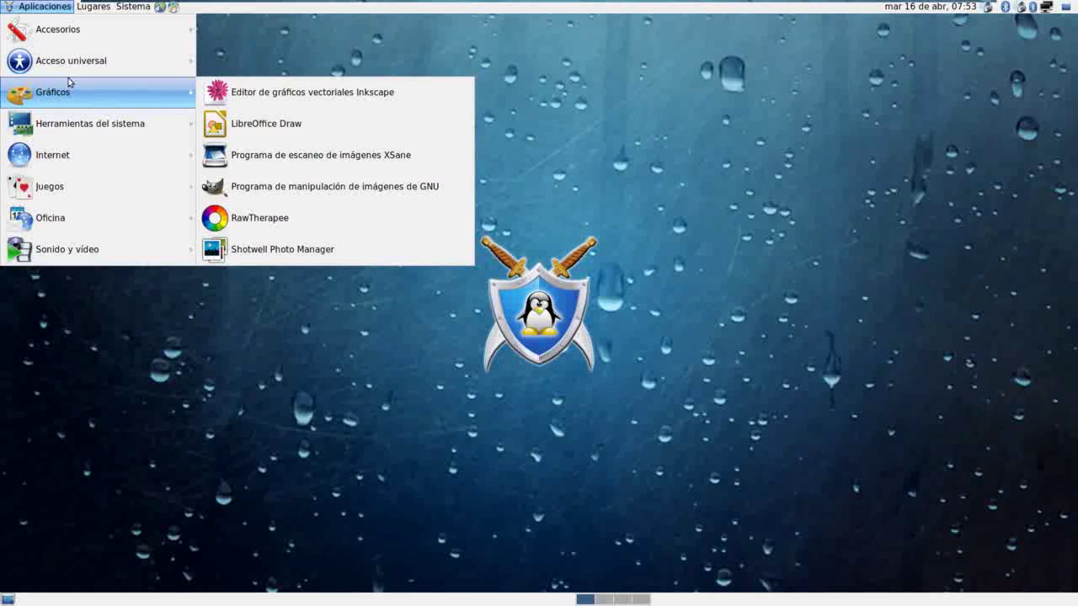
{"action": "mouse_move", "coordinate": [80, 245]}
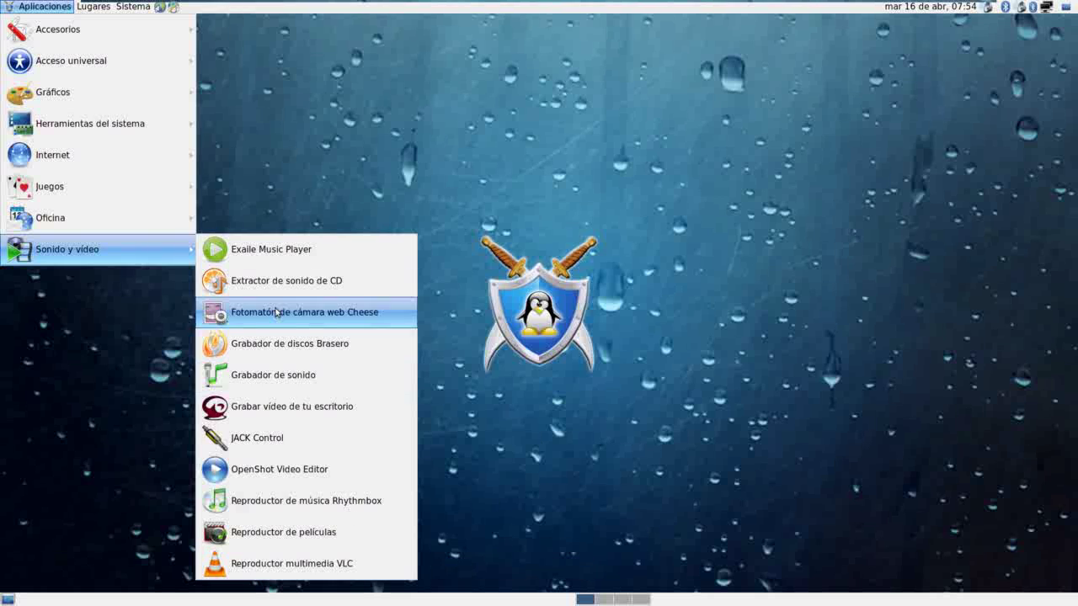
{"action": "mouse_move", "coordinate": [73, 152]}
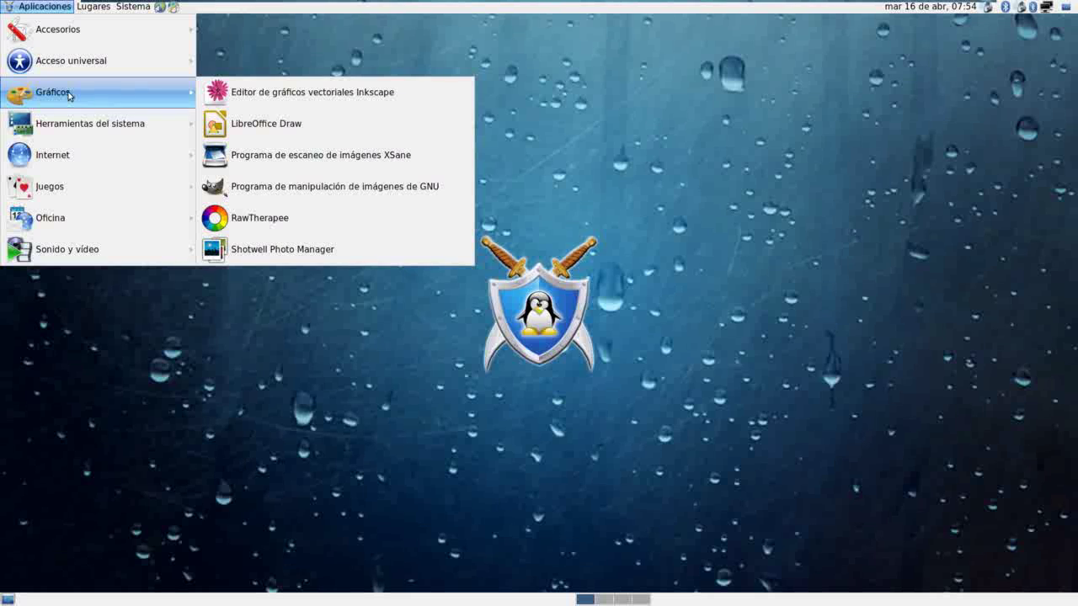
{"action": "mouse_move", "coordinate": [78, 62]}
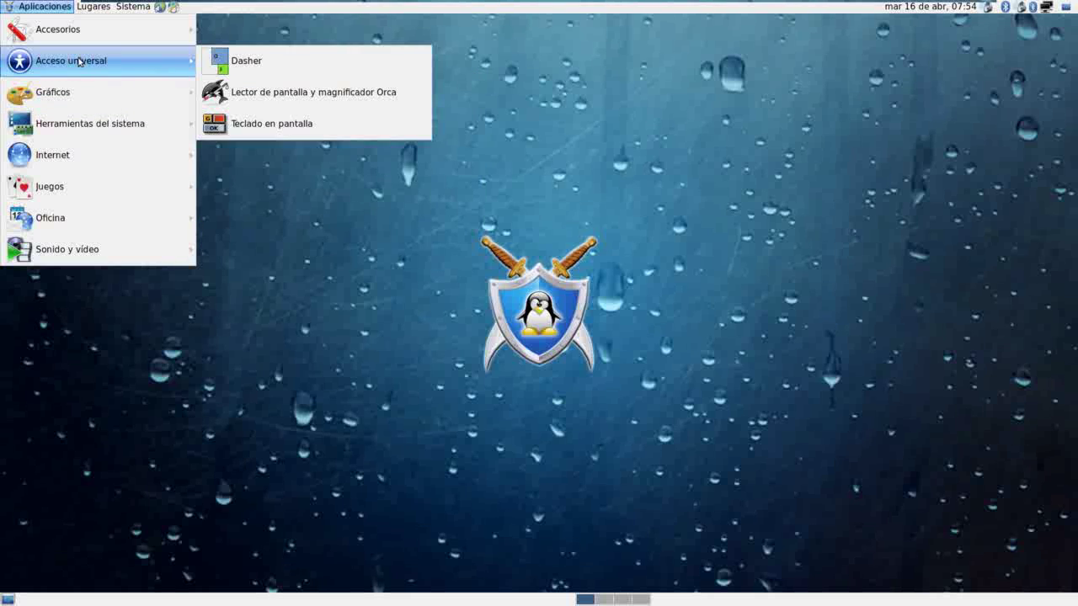
{"action": "mouse_move", "coordinate": [76, 34]}
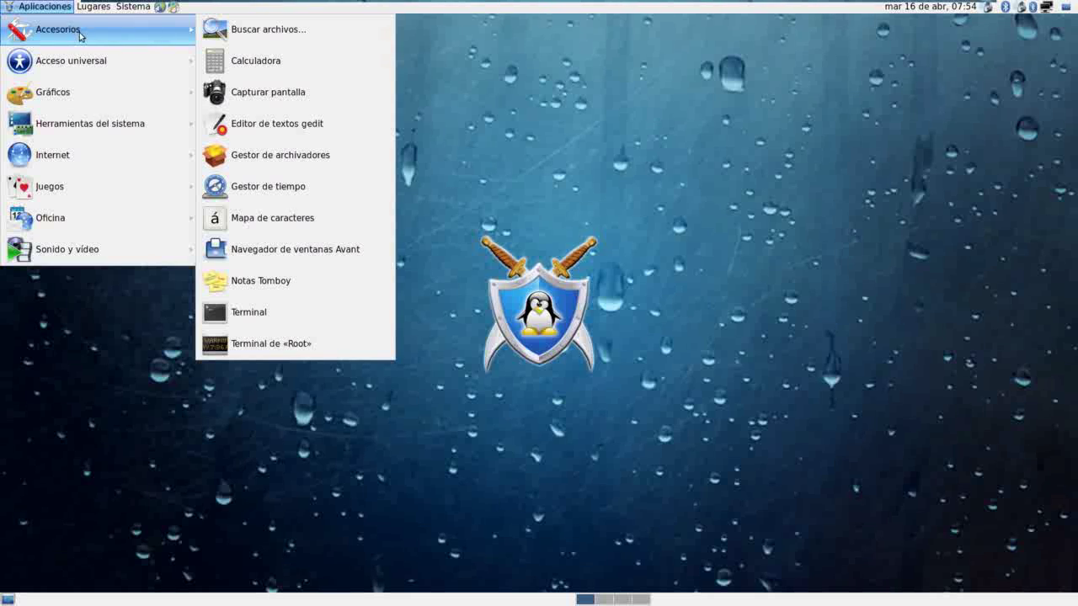
{"action": "left_click", "coordinate": [529, 259]}
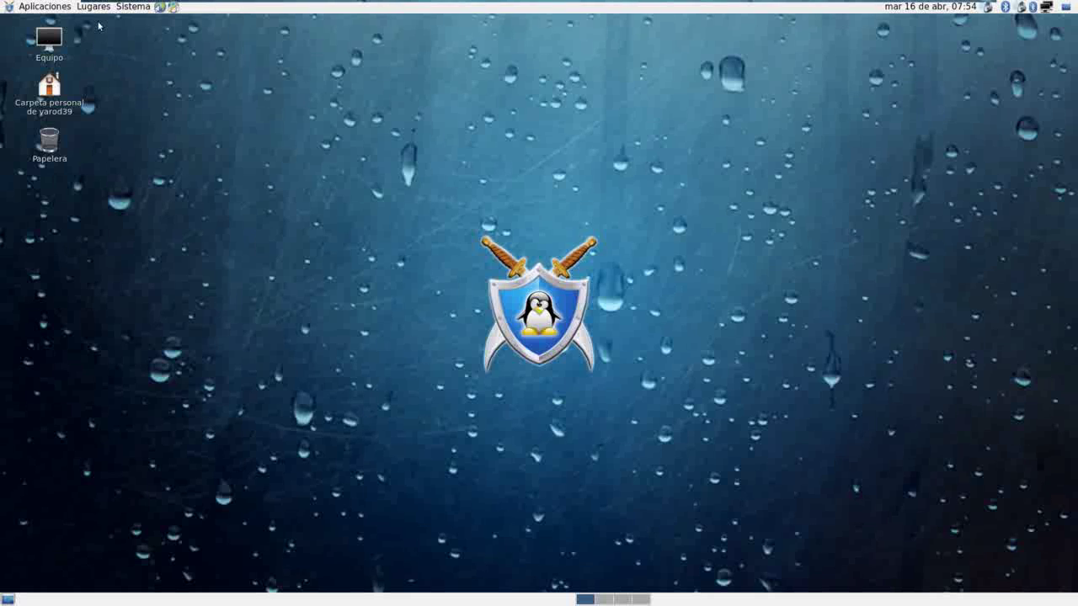
{"action": "key", "text": "Num_Lock"}
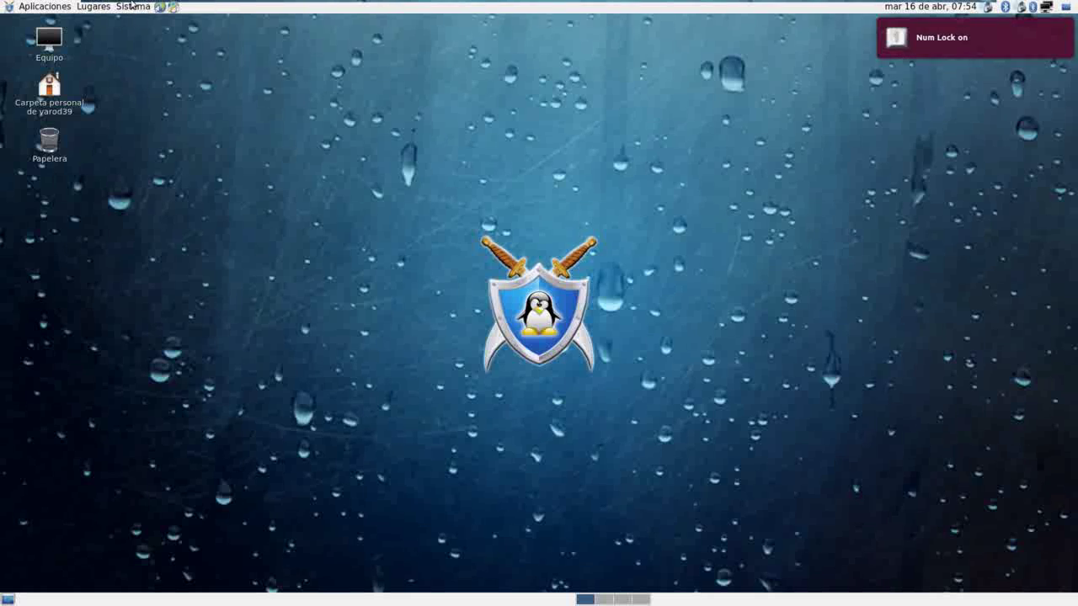
{"action": "mouse_move", "coordinate": [130, 4]}
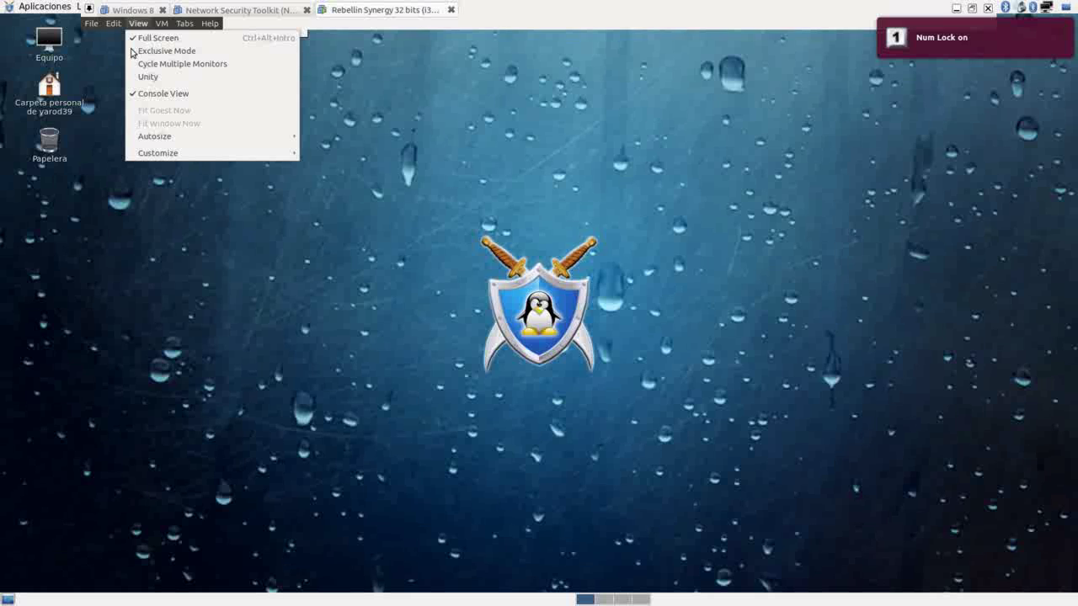
{"action": "left_click", "coordinate": [149, 173]}
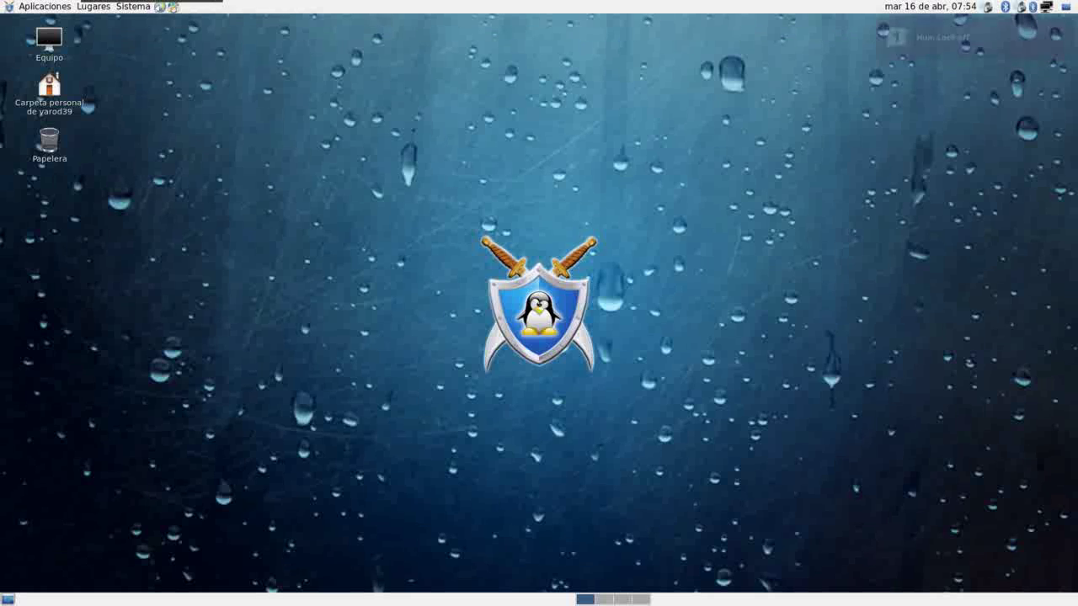
Step: Lock the screen of the current desktop session
{"action": "left_click", "coordinate": [144, 7]}
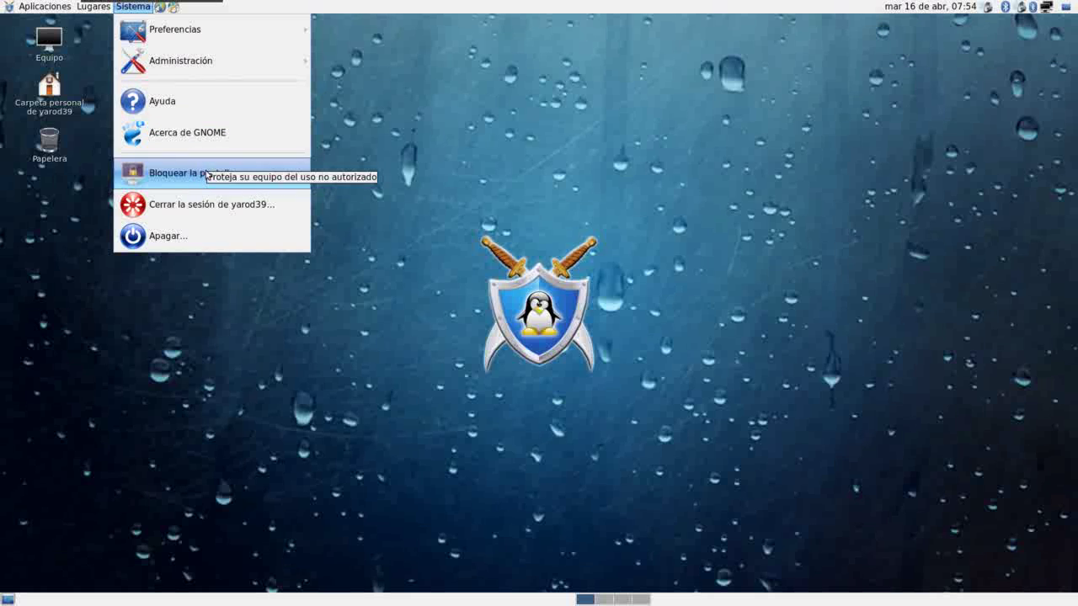
{"action": "left_click", "coordinate": [206, 175]}
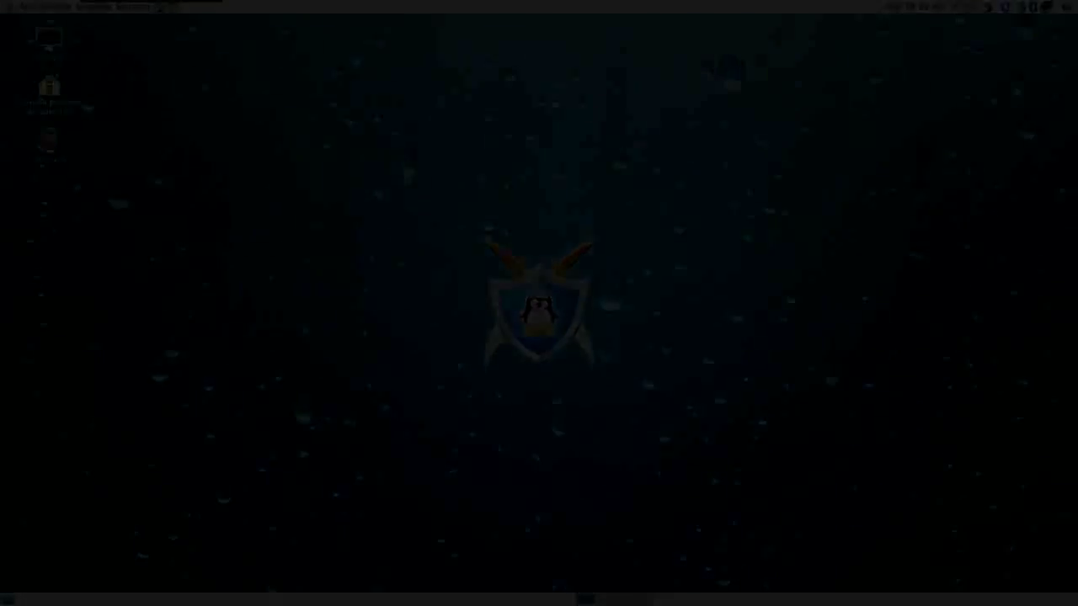